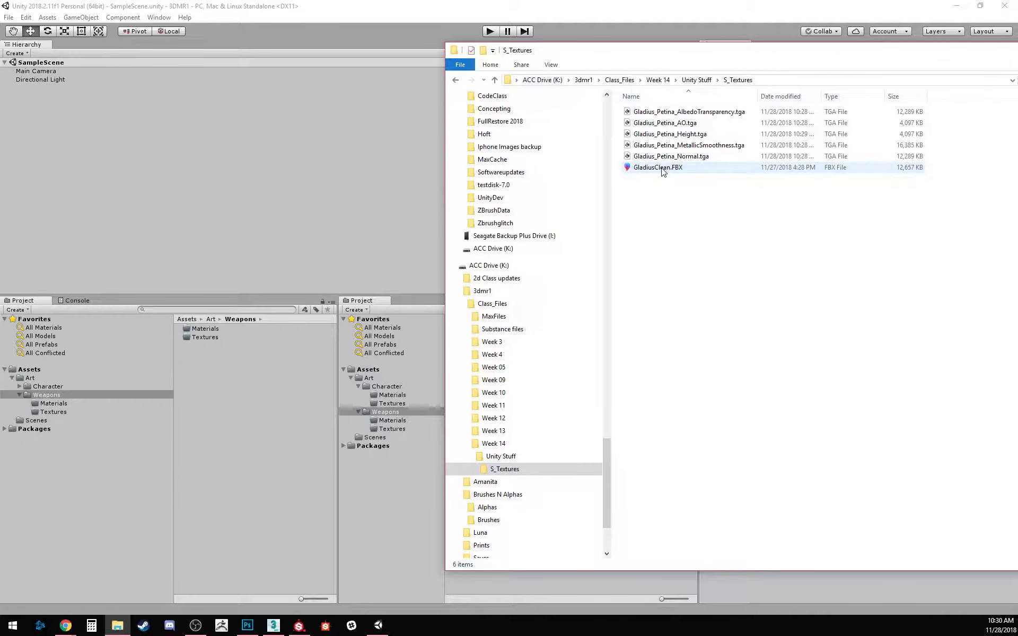
Step: Import GladiusClean.FBX into the project's Art/Weapons folder, and narrow and reposition the file window to uncover the project view
left_click_drag(662, 170, 53, 393)
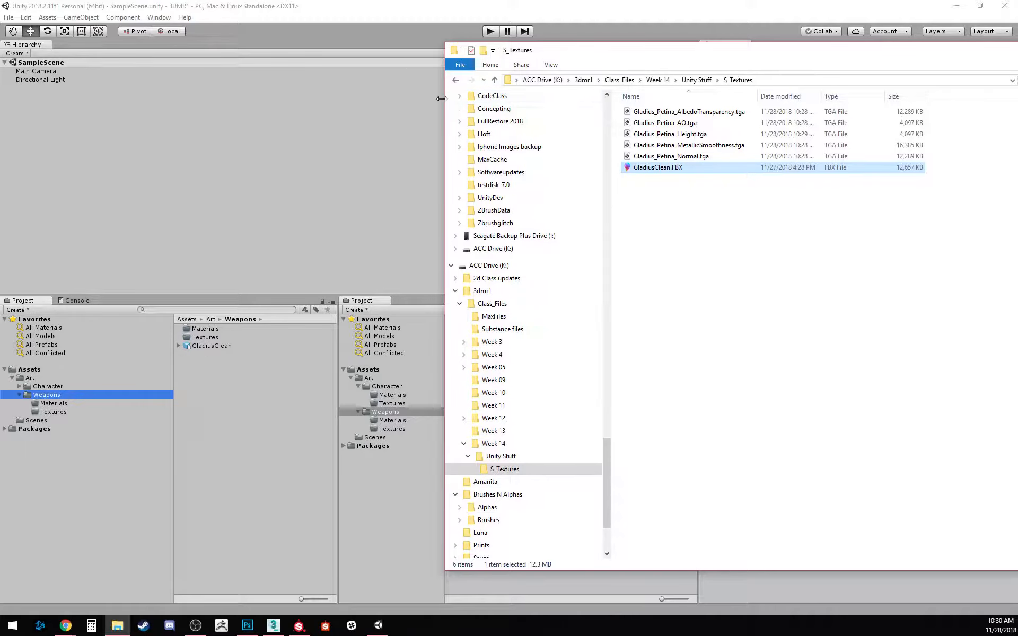
left_click_drag(442, 99, 692, 108)
left_click_drag(899, 57, 746, 51)
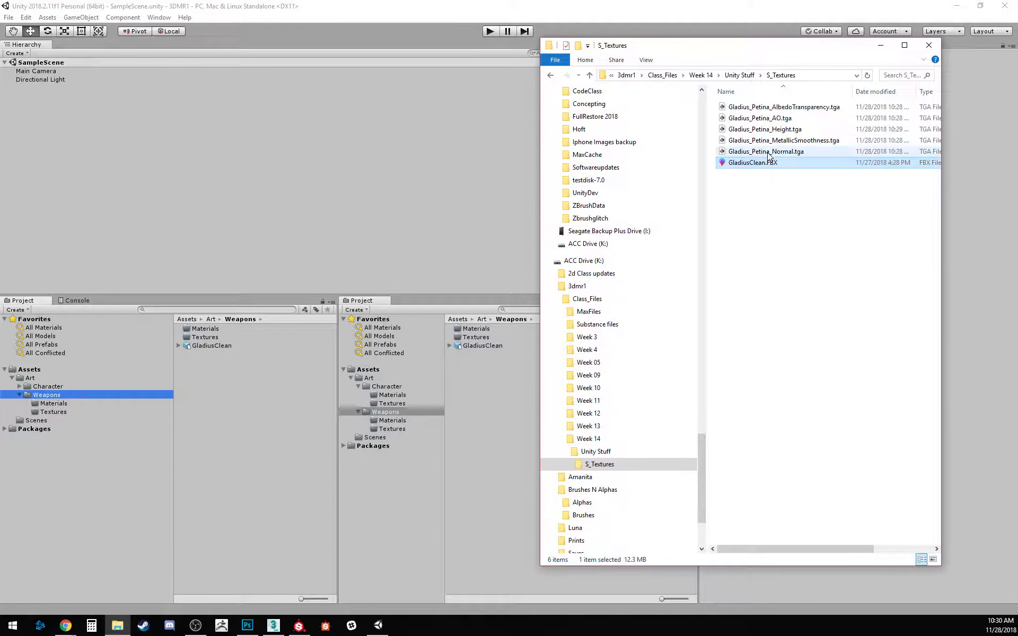
Step: Import the five Gladius_Petina TGA textures into the Weapons/Textures folder and close the file window
left_click(783, 106)
left_click(773, 152, "shift")
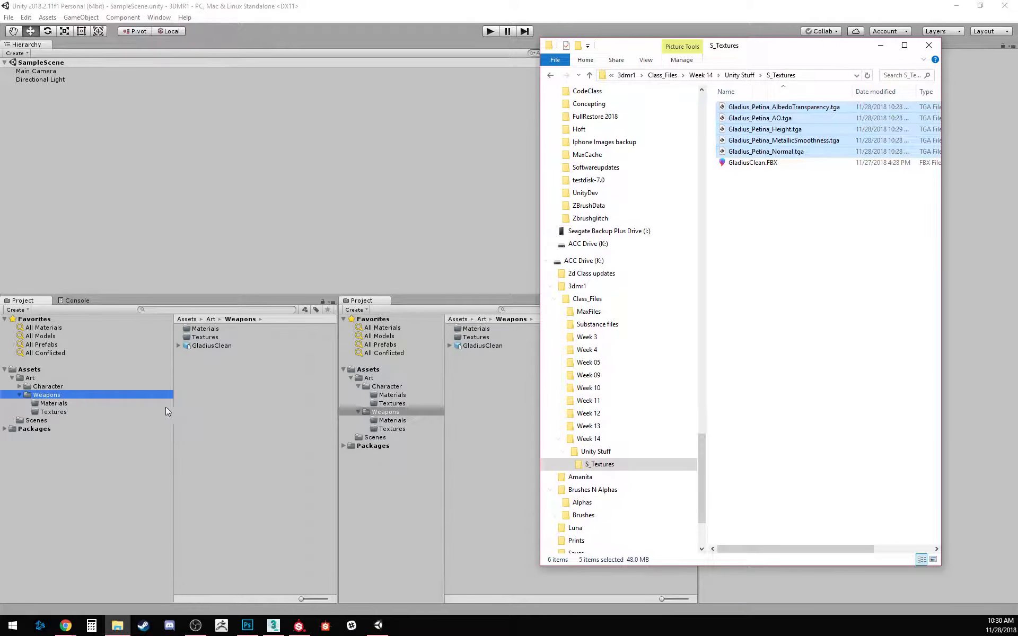
left_click(199, 337)
double_click(199, 337)
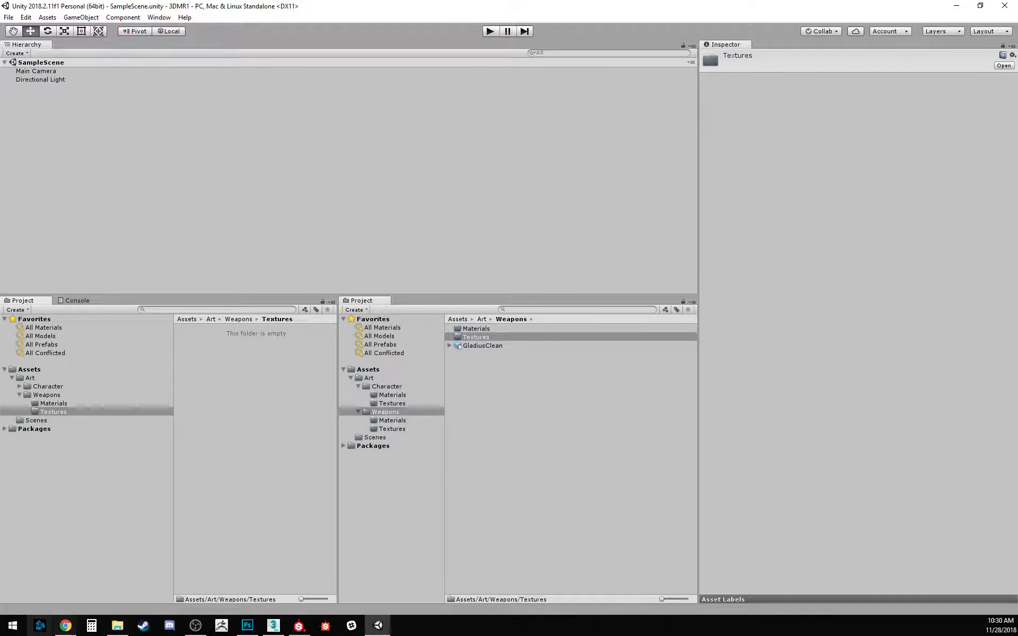
left_click(117, 626)
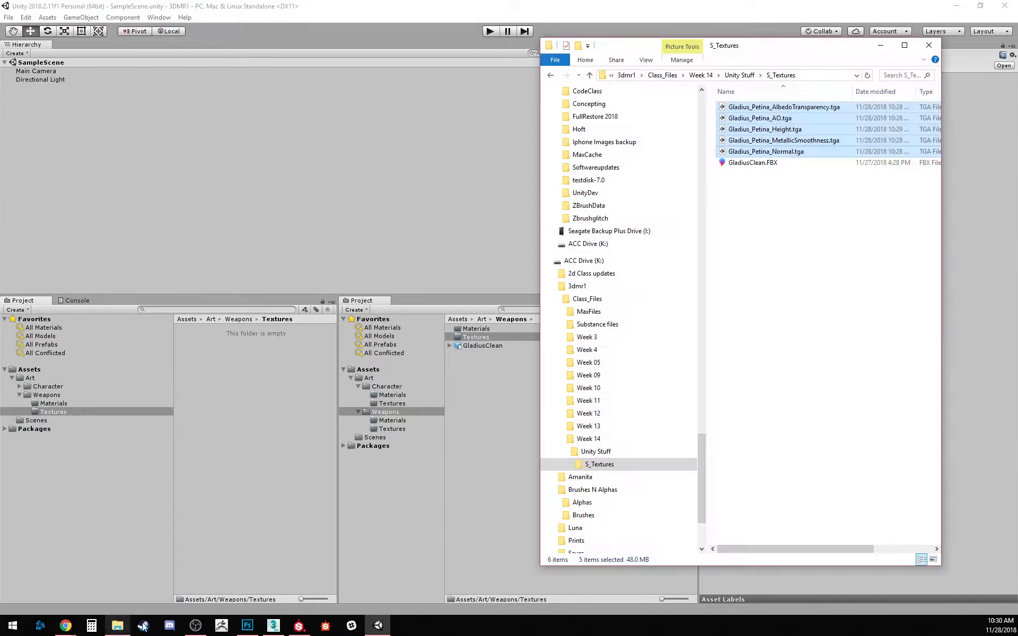
left_click(770, 131)
left_click(795, 107)
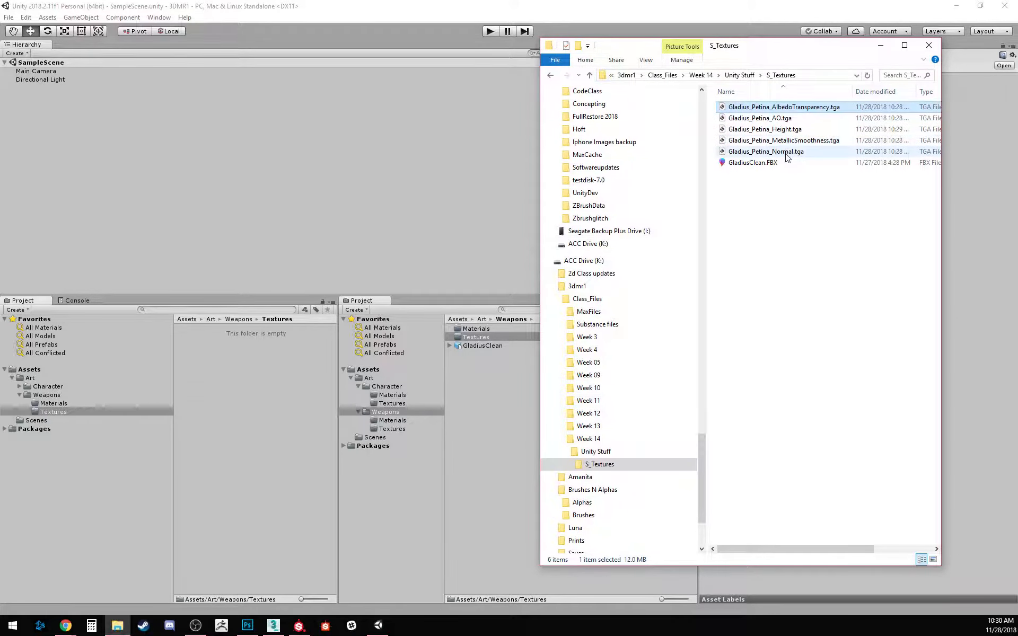
left_click(787, 151, "shift")
left_click_drag(772, 113, 268, 393)
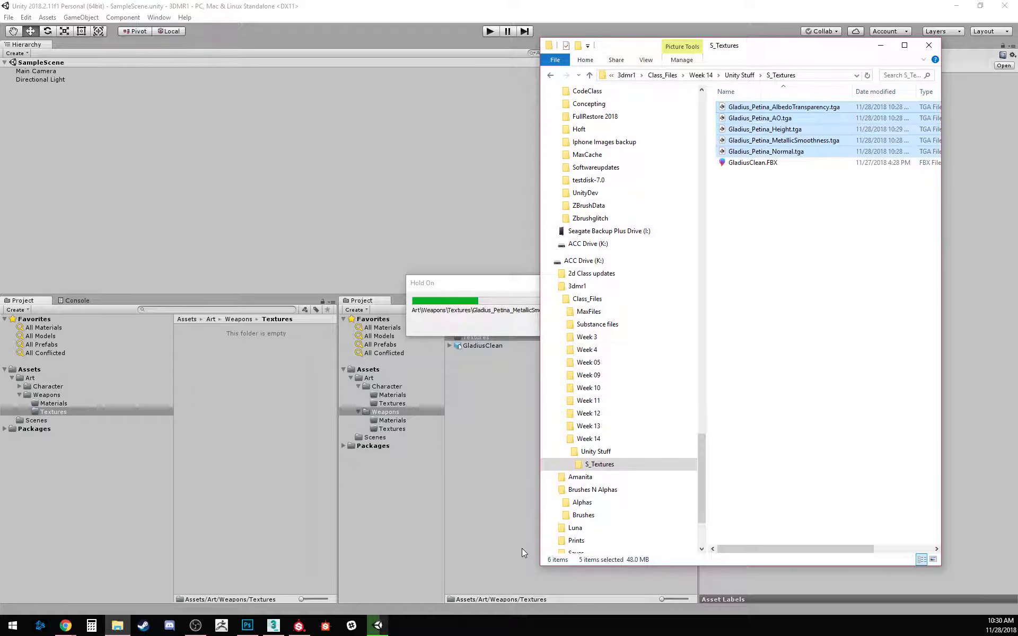
left_click(931, 50)
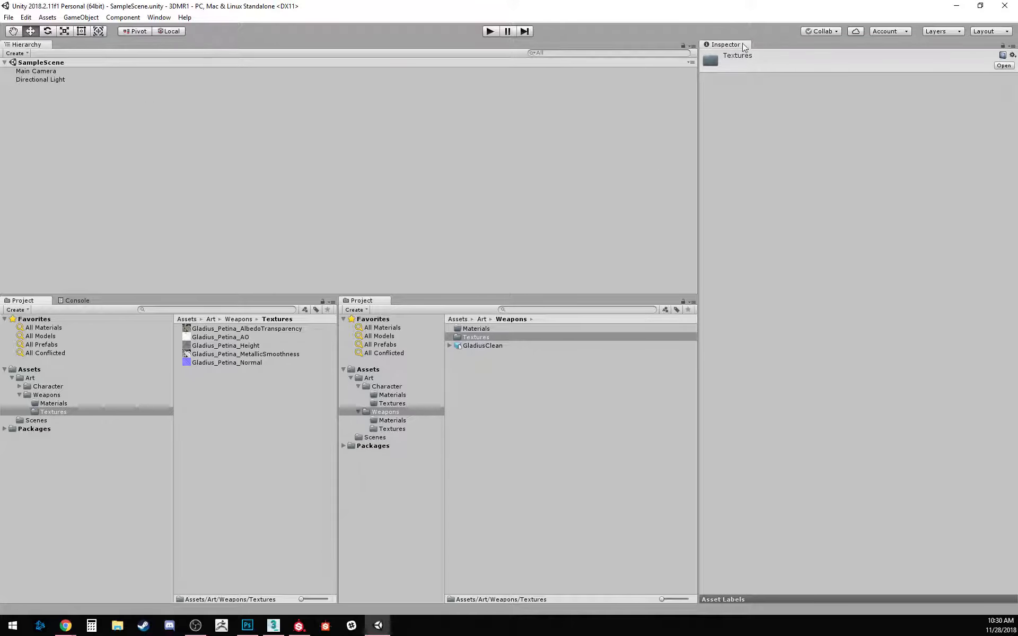
Step: Open a Scene view, dock it beside the Hierarchy, and widen it to take most of that row
left_click(159, 17)
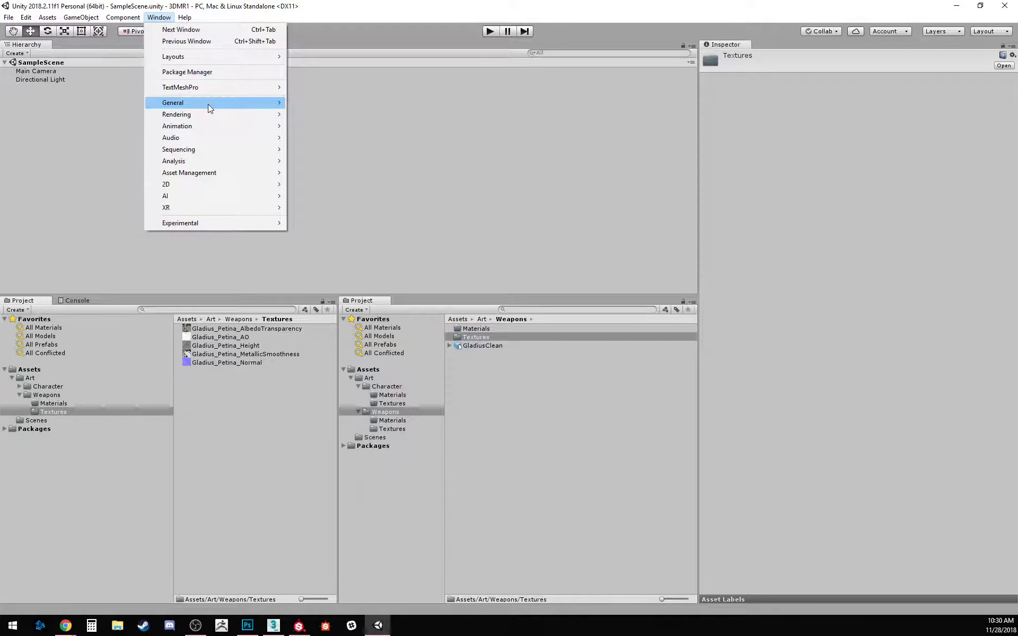
mouse_move(210, 106)
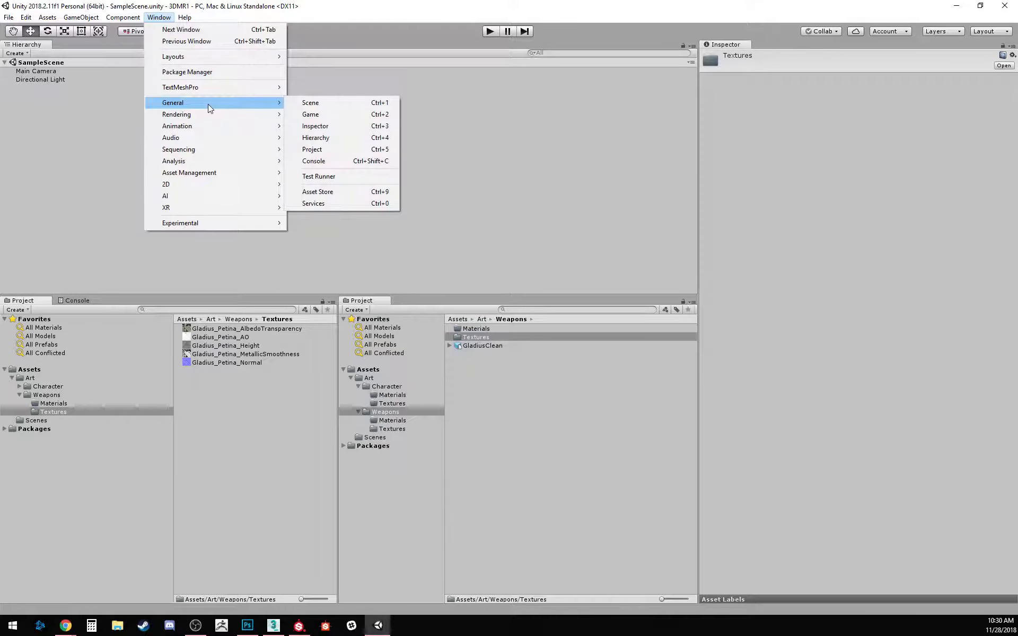
left_click(353, 103)
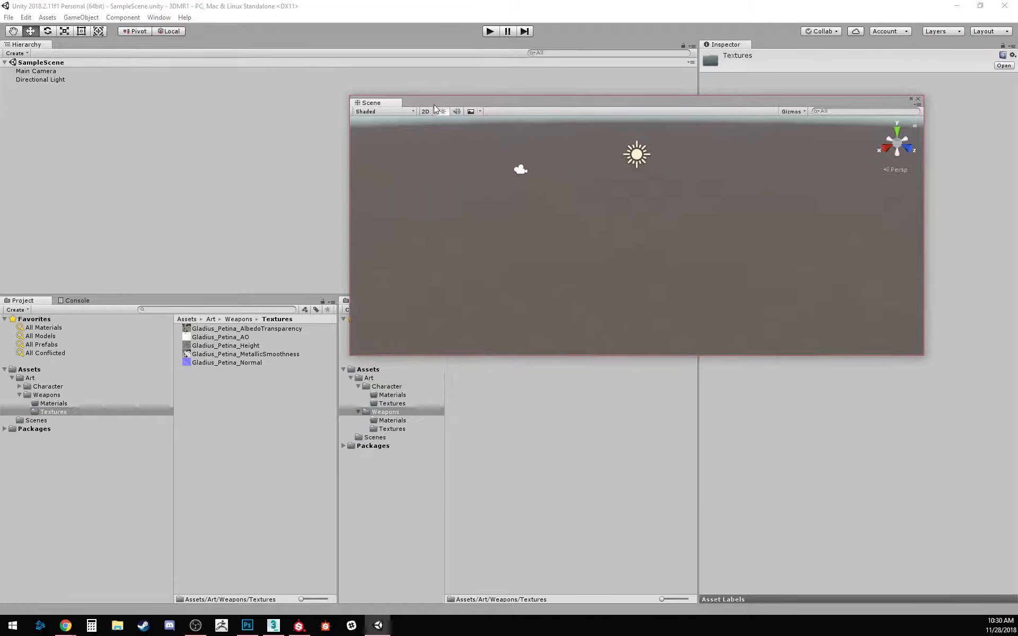
left_click_drag(370, 104, 148, 62)
left_click_drag(74, 44, 670, 229)
left_click_drag(467, 167, 217, 164)
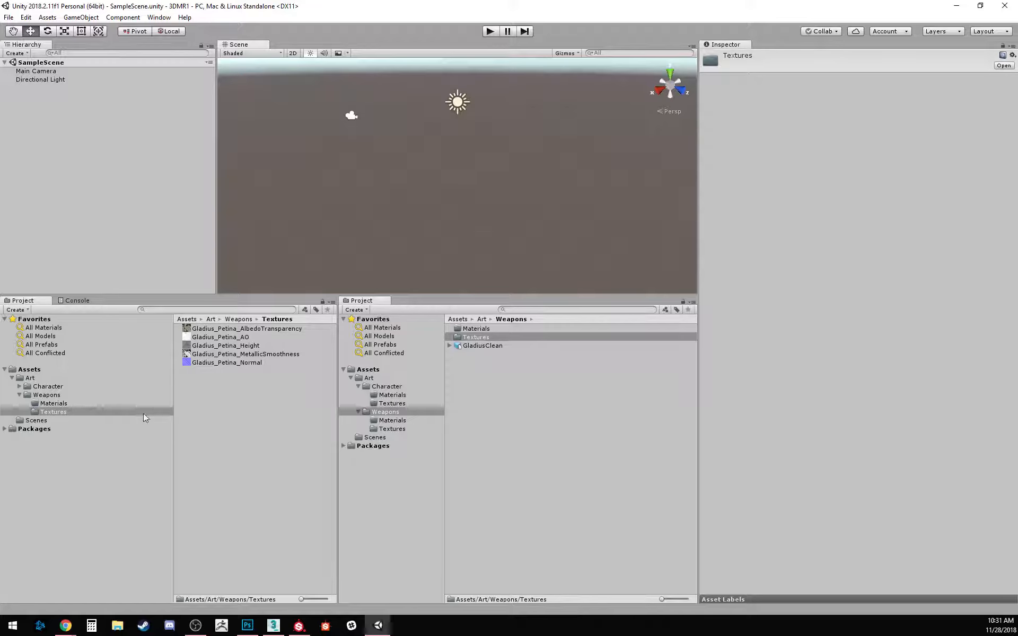
Step: Add the GladiusClean model from the Weapons folder to SampleScene's hierarchy and frame it in the Scene view
left_click(46, 395)
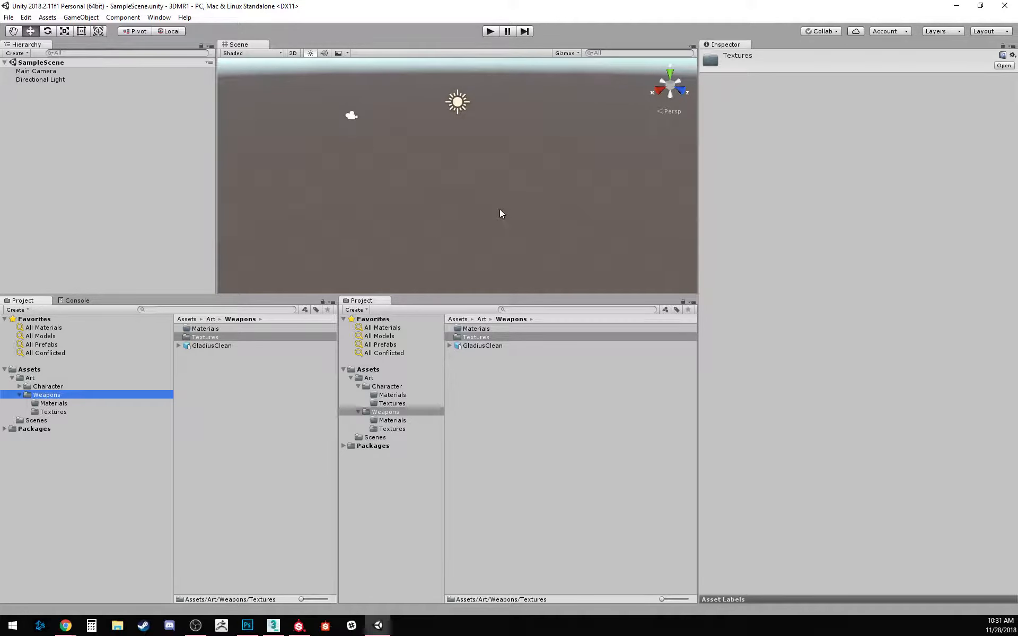
left_click(206, 346)
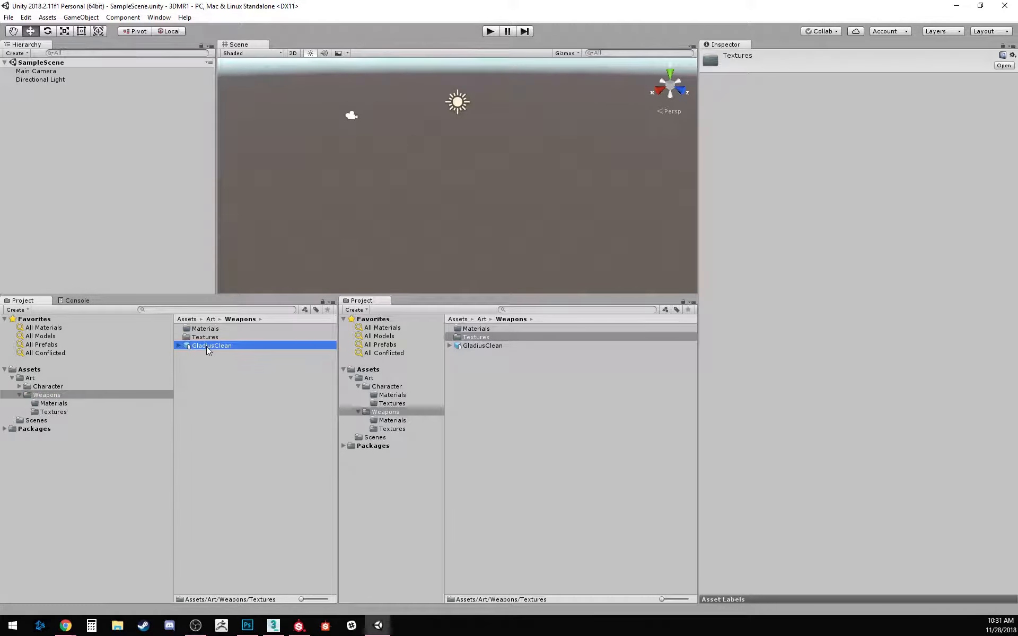
mouse_move(206, 346)
left_mouse_down()
mouse_move(168, 268)
mouse_move(30, 123)
mouse_move(161, 317)
mouse_move(213, 356)
left_mouse_up()
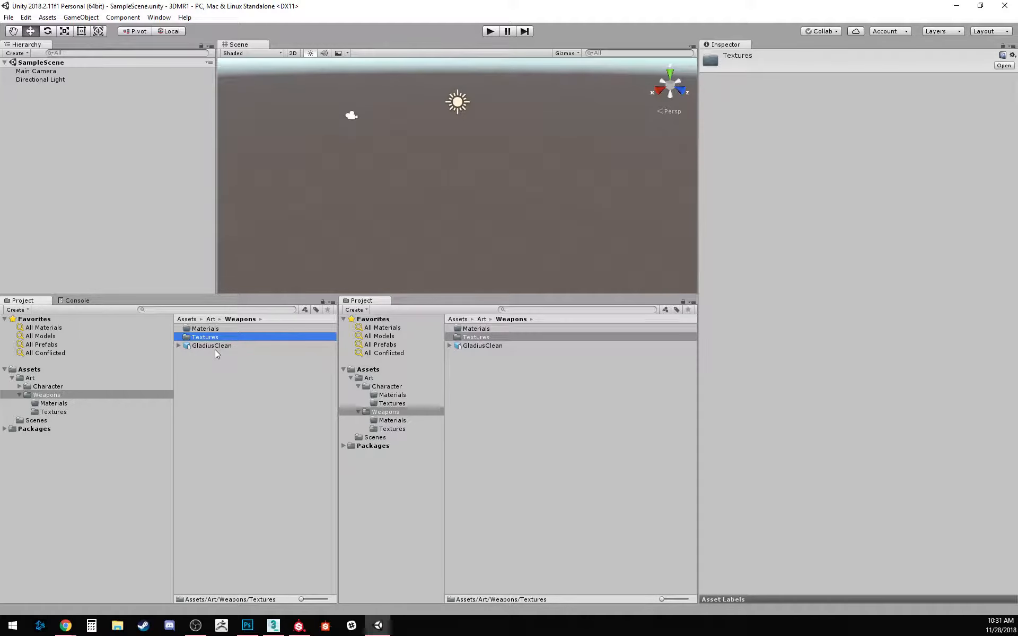
left_click_drag(215, 349, 42, 141)
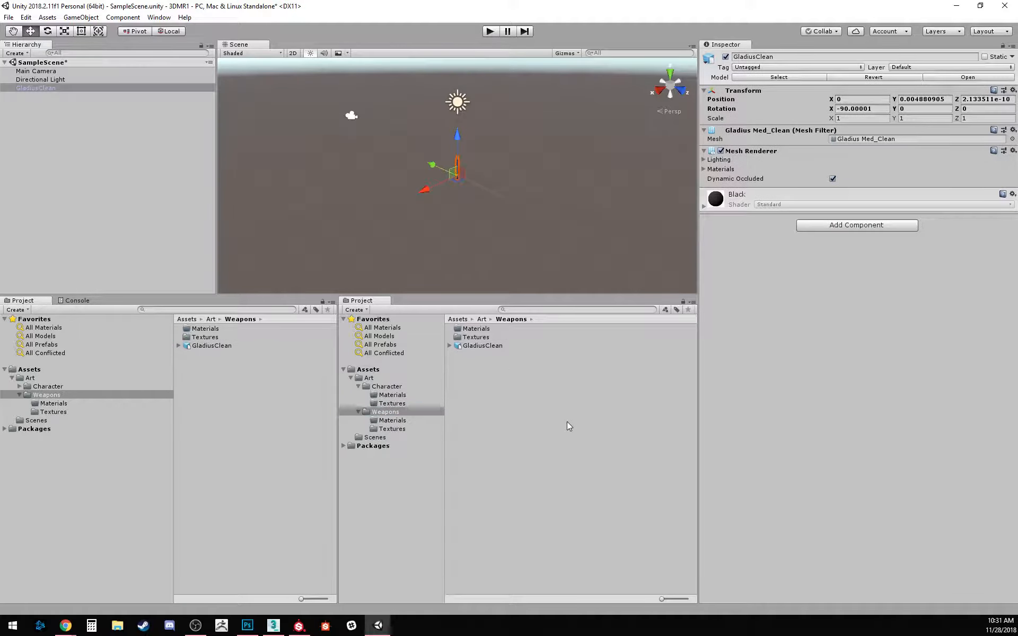
middle_click_drag(469, 173, 455, 165)
key("f")
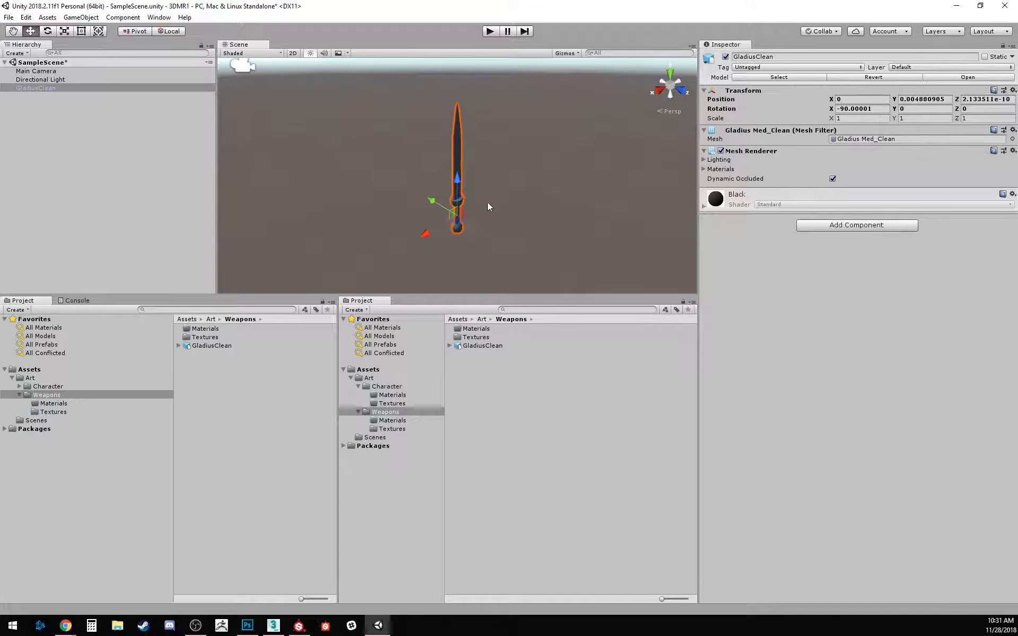
Step: Rotate the GladiusClean sword about its long axis to a Z rotation of about -148 degrees
right_click_drag(521, 217, 470, 197)
middle_click_drag(536, 186, 397, 159)
scroll(399, 178, "up", 7)
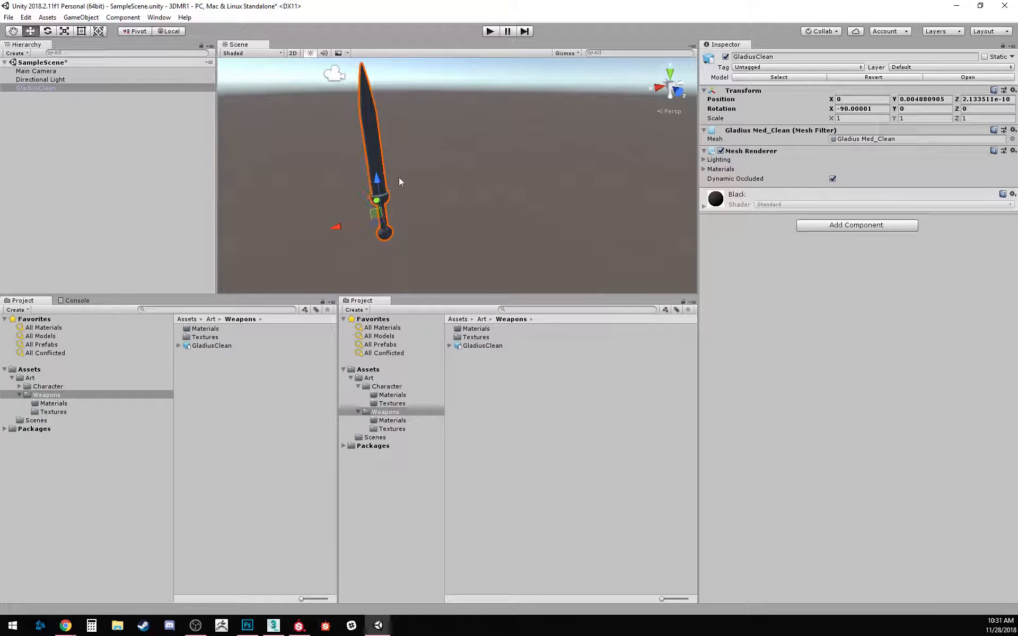
middle_click_drag(302, 172, 377, 150)
scroll(325, 164, "down", 5)
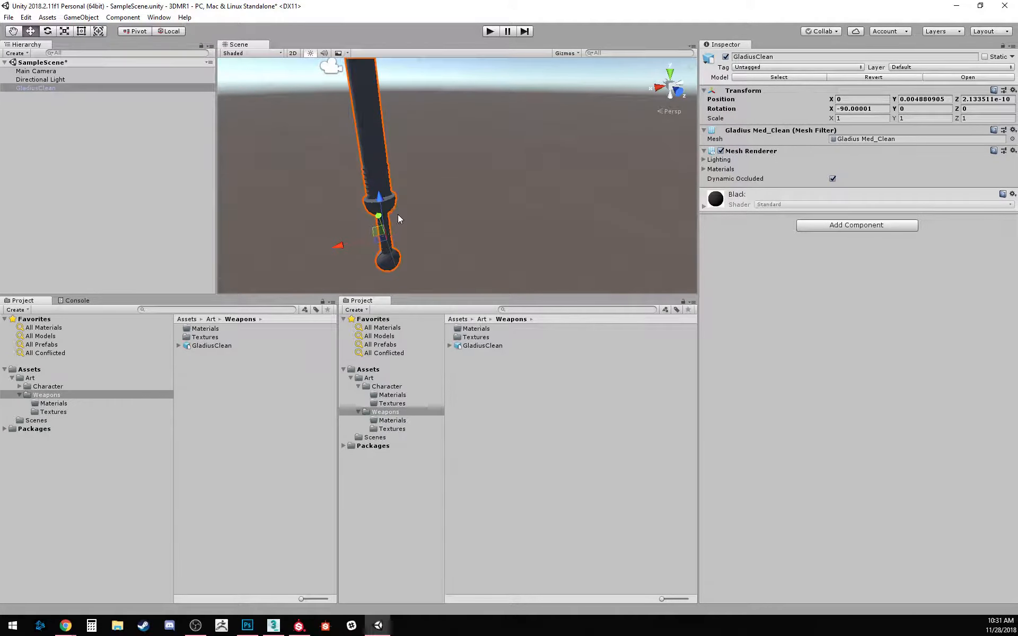
key("e")
left_click_drag(377, 263, 619, 228)
middle_click_drag(484, 138, 540, 152)
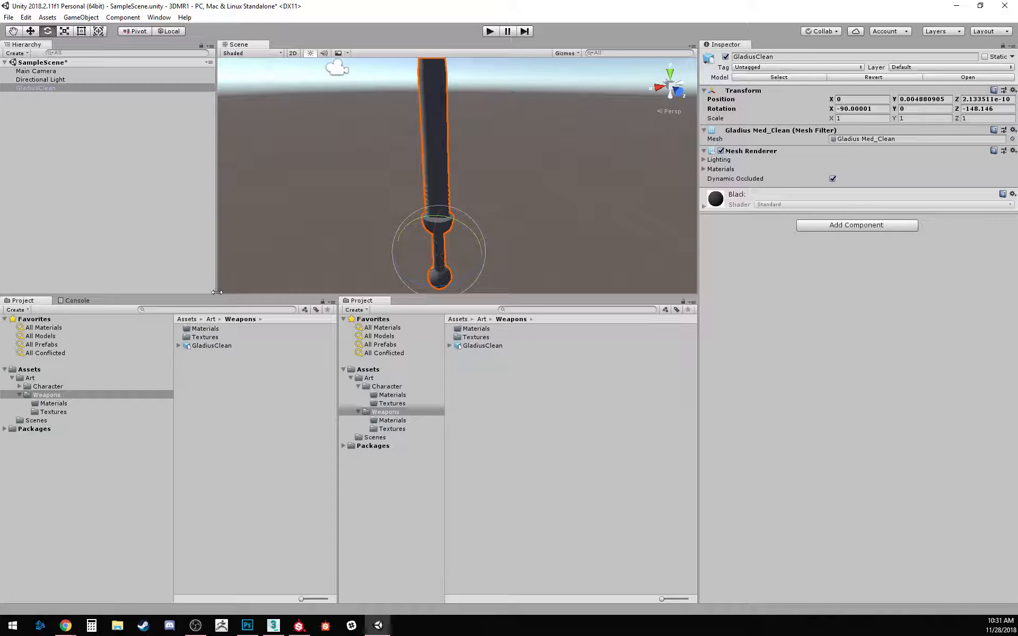
Step: Enlarge the Scene view by shrinking the Project, Hierarchy and Inspector areas around it
left_click_drag(216, 296, 218, 460)
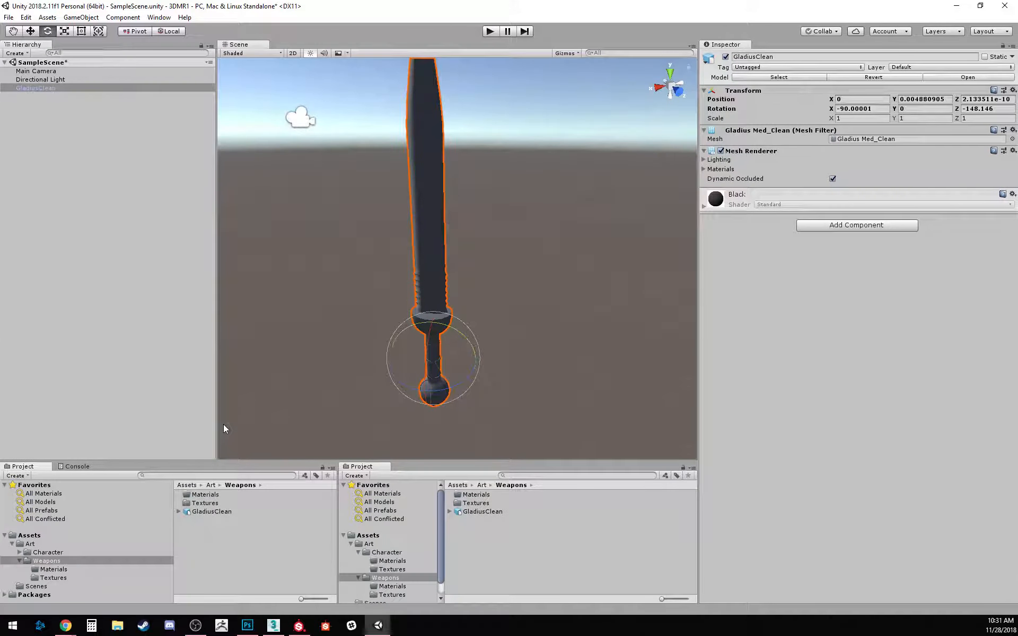
left_click_drag(215, 421, 108, 421)
left_click_drag(698, 331, 852, 329)
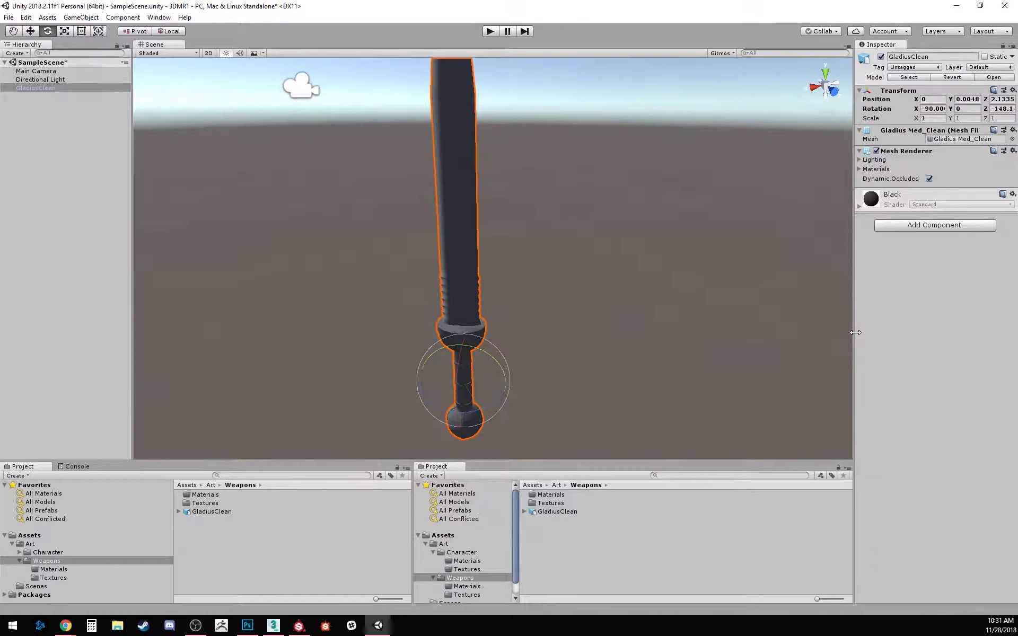
Step: Examine the sword from another angle, then expand its Black material properties and the Mesh Renderer's Materials list
left_click_drag(581, 318, 130, 290, "alt")
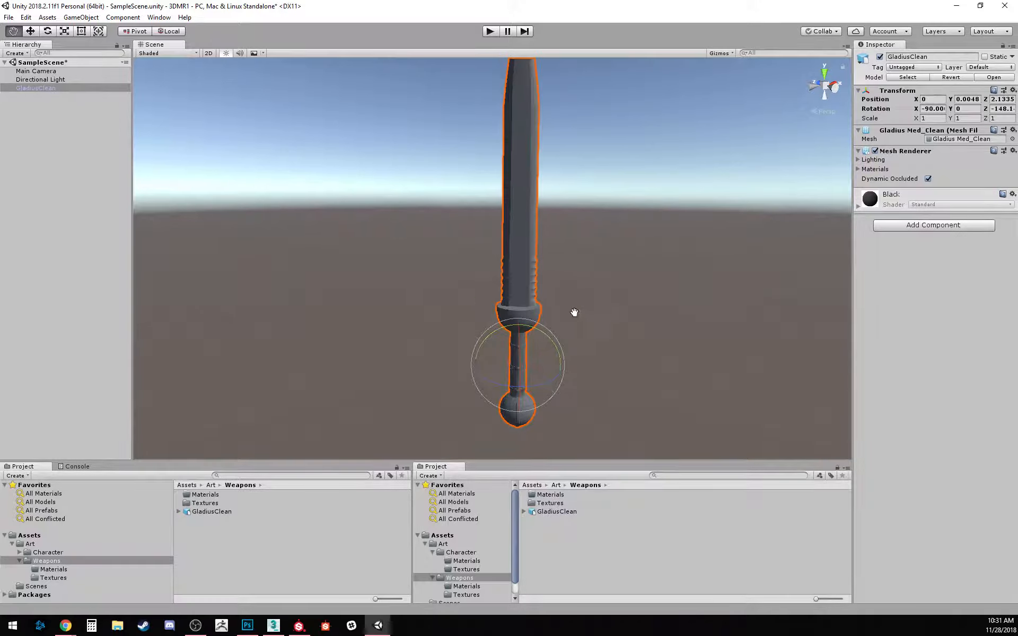
middle_click_drag(572, 312, 528, 263)
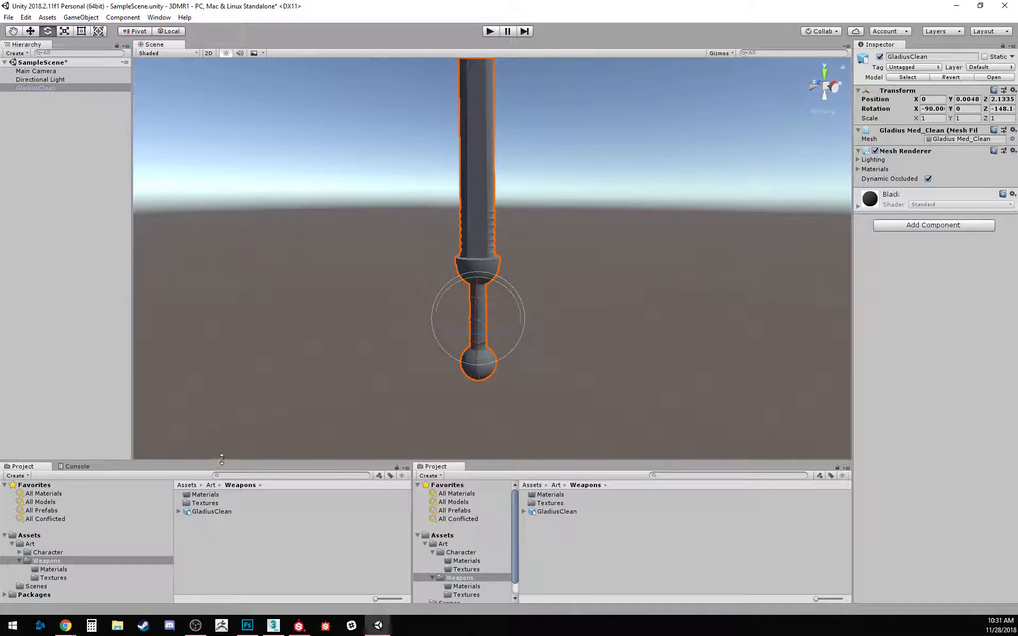
left_click(672, 215)
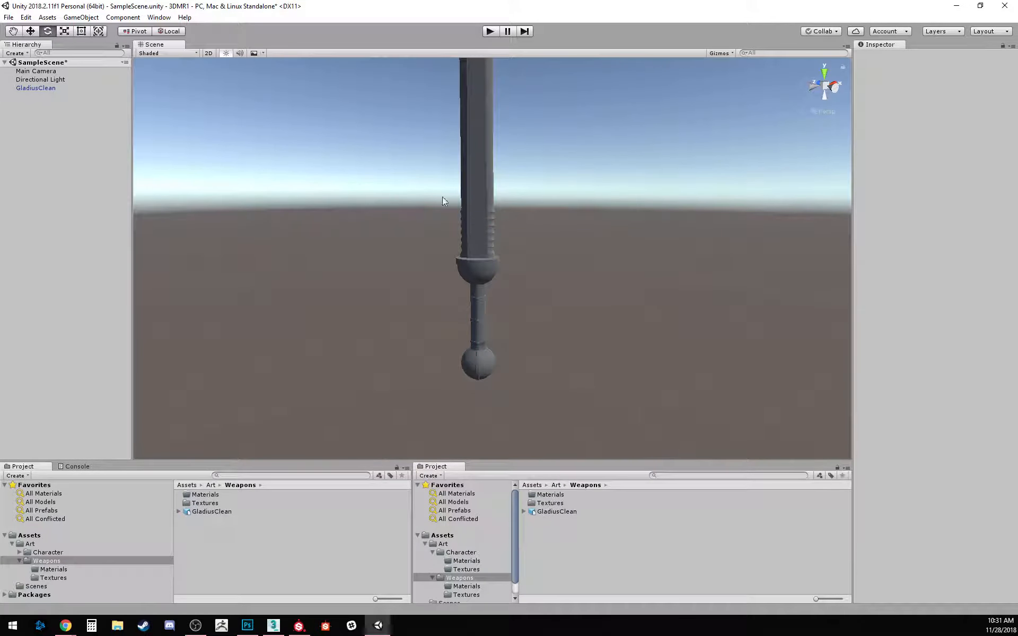
left_click(469, 202)
left_click_drag(726, 191, 603, 202, "alt")
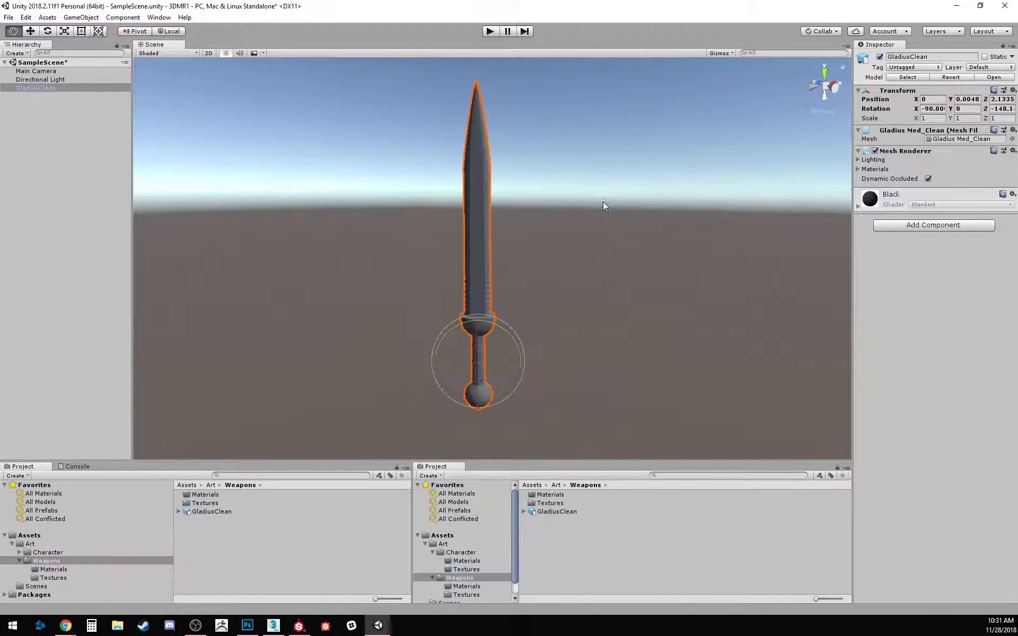
left_click(859, 206)
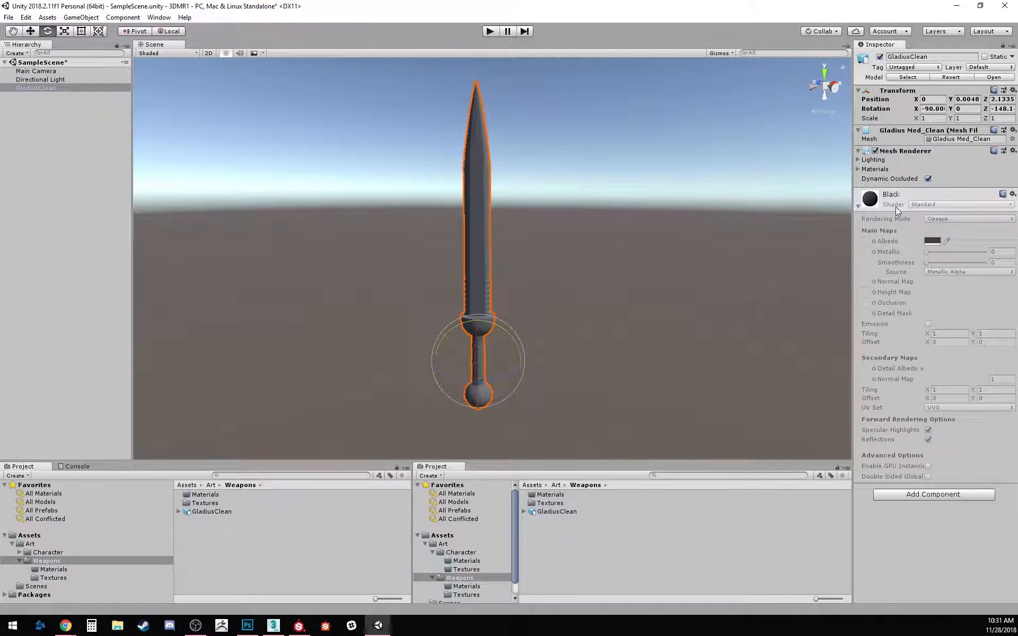
left_click(859, 170)
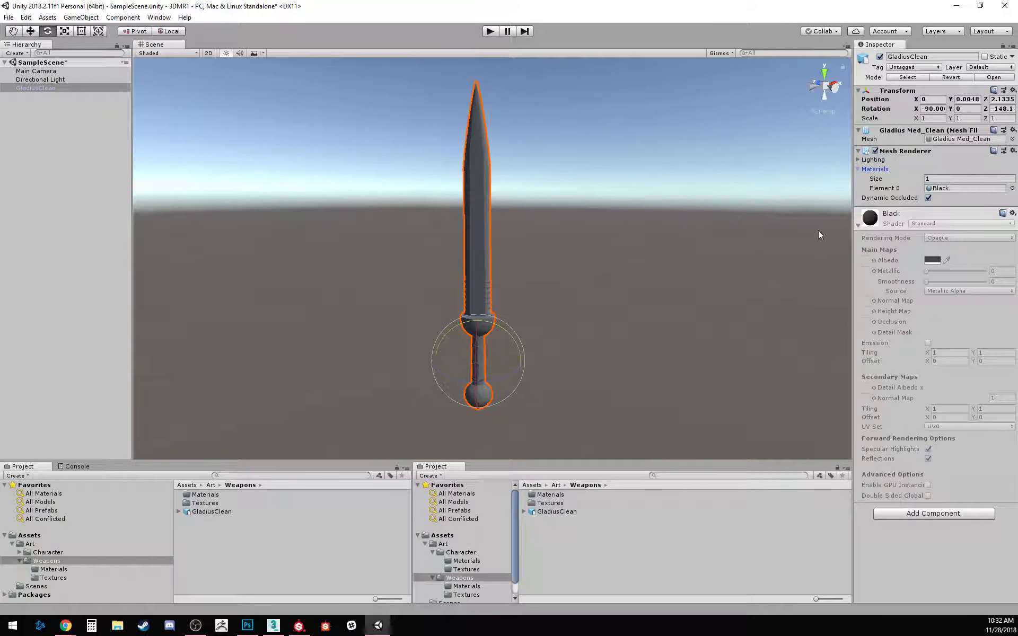
Step: Open the GladiusClean asset's import settings, widen the Inspector, and turn off Import Animation
left_click(222, 511)
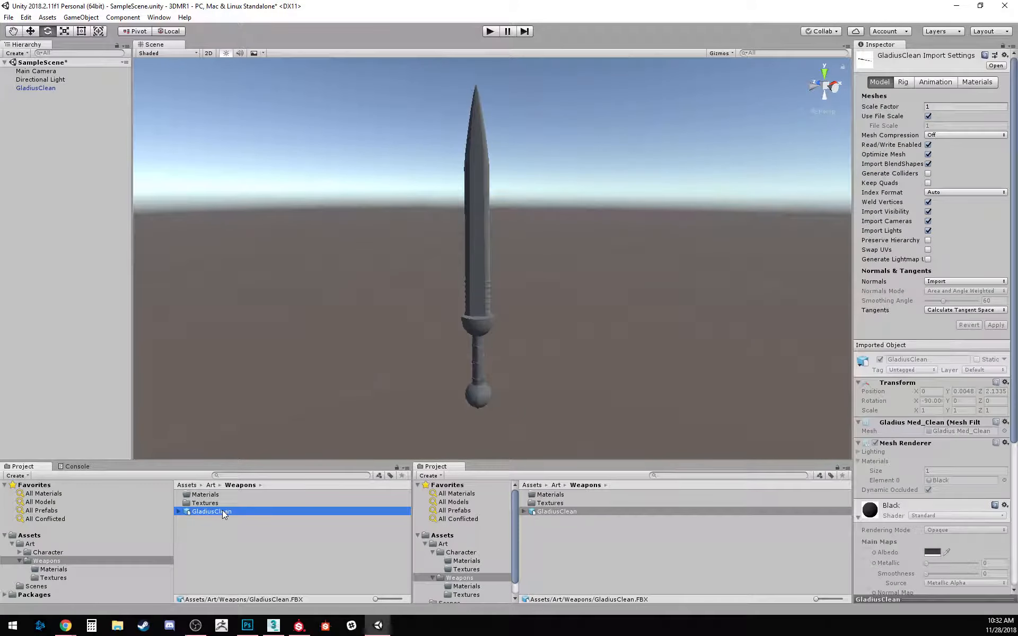
left_click_drag(855, 140, 736, 149)
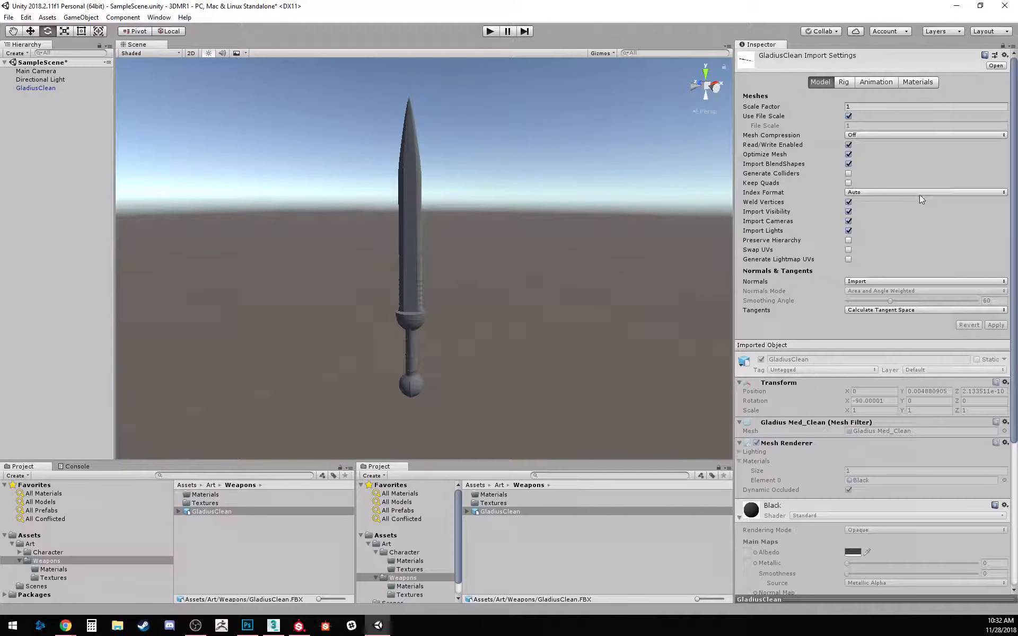
left_click(869, 82)
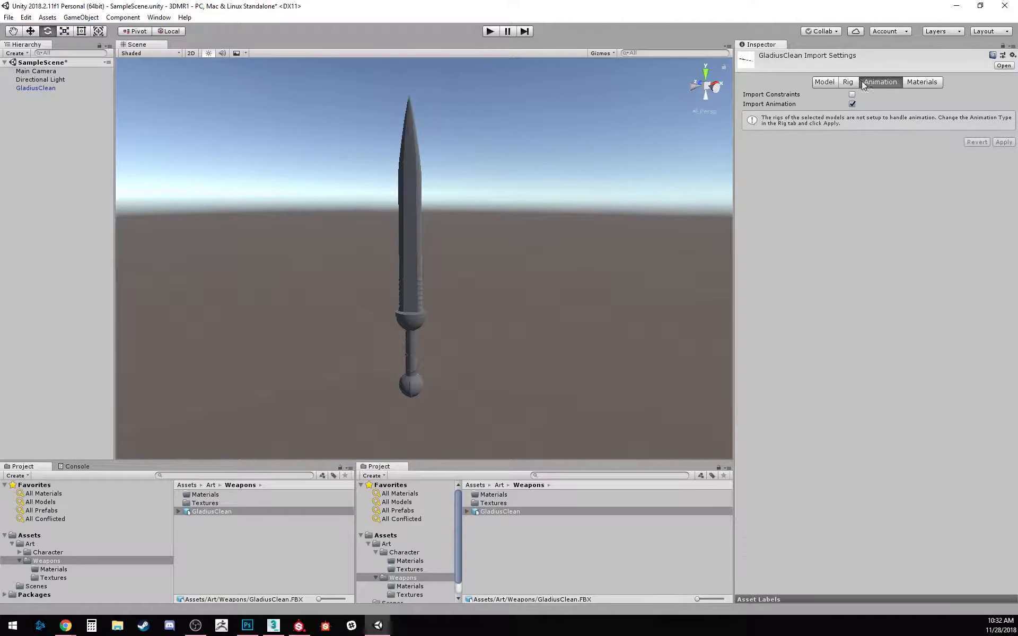
left_click(852, 104)
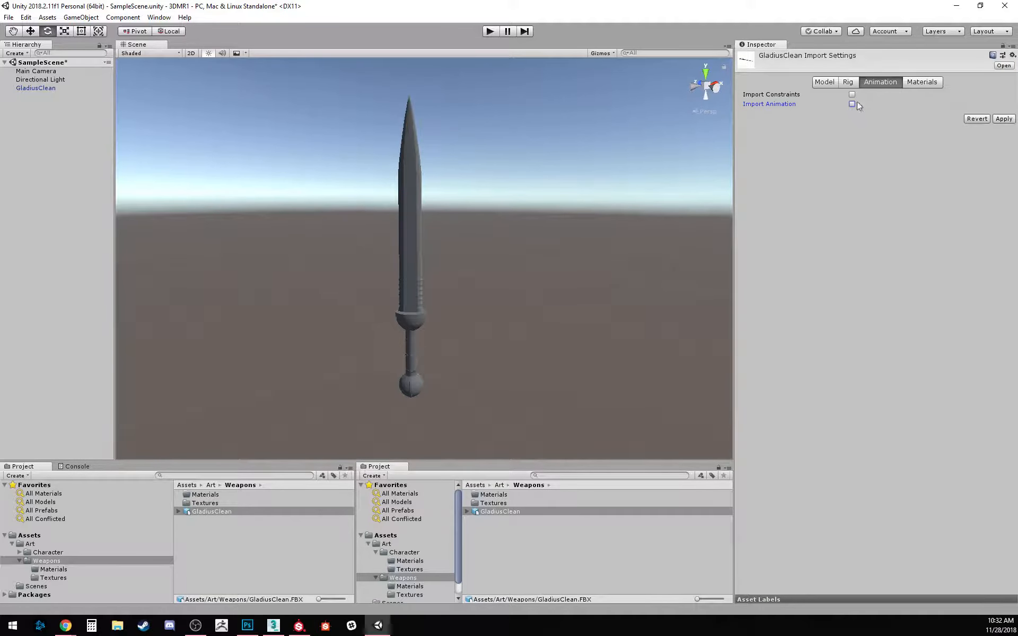
Step: Review the GladiusClean material import options, including the Black remap slot, and return to the Model import settings
left_click(925, 83)
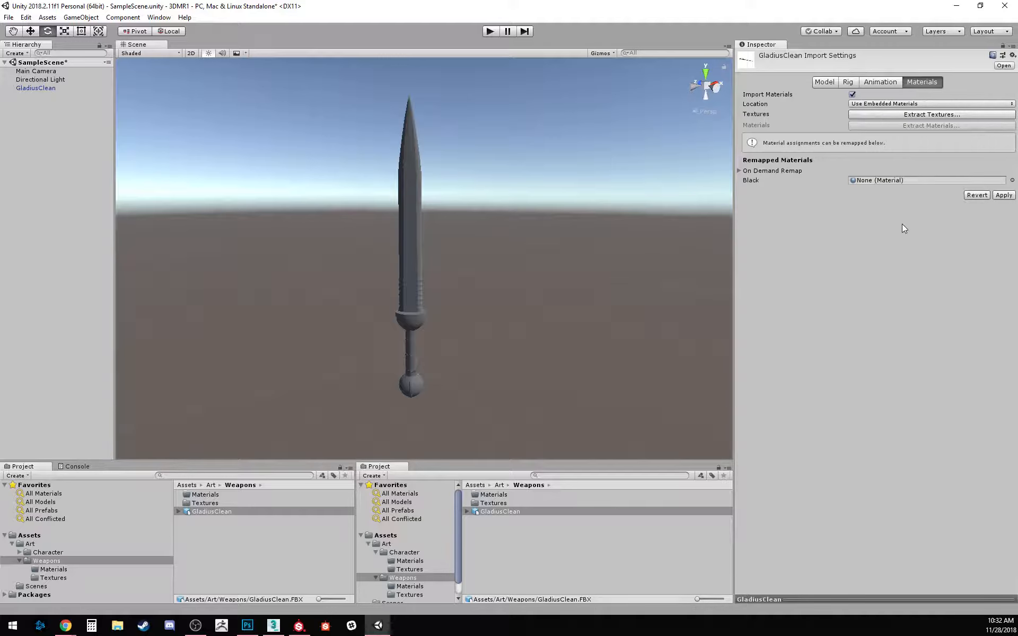
left_click(906, 182)
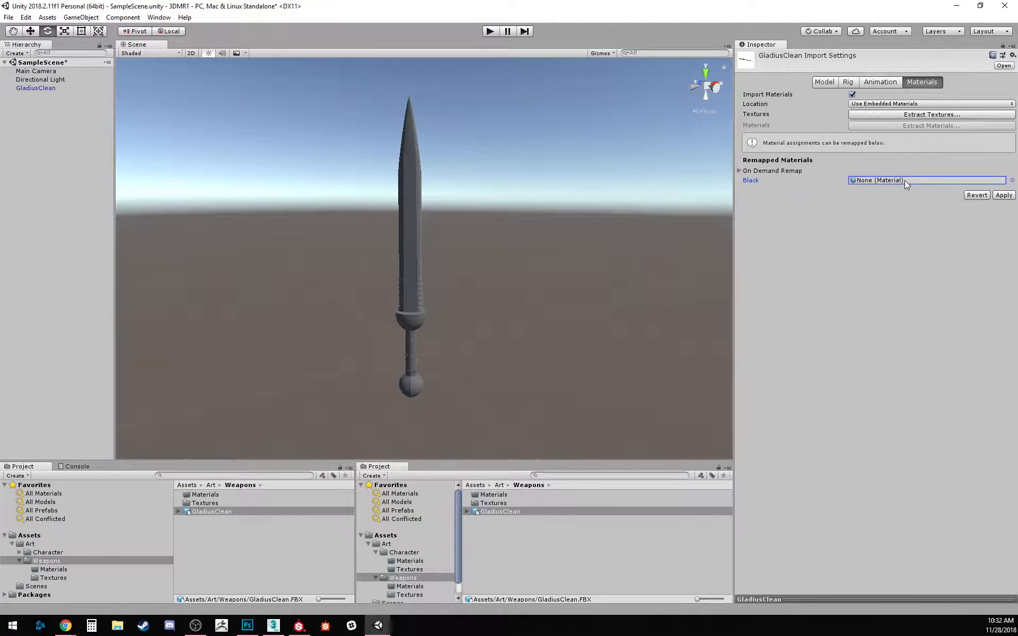
left_click(830, 82)
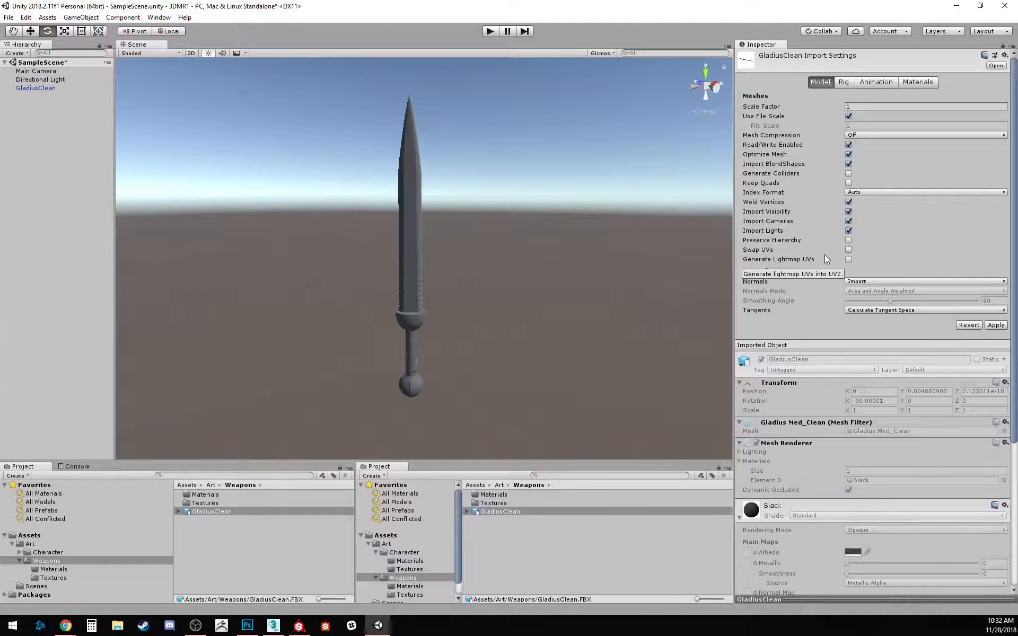
Step: Enable Generate Lightmap UVs for the GladiusClean model and apply the import settings
left_click(849, 259)
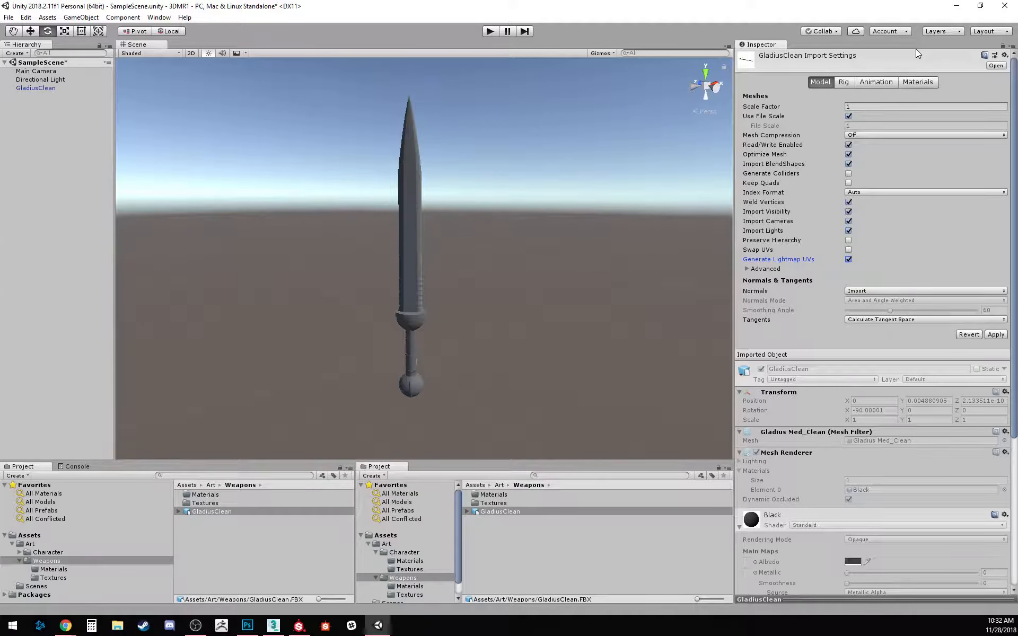
left_click(916, 84)
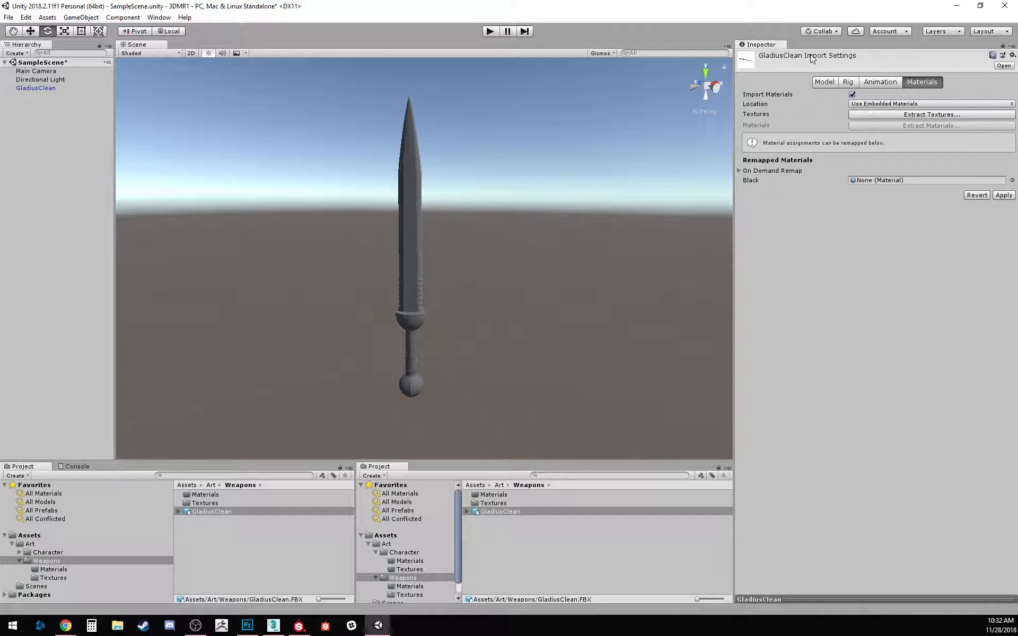
left_click(875, 83)
left_click(826, 83)
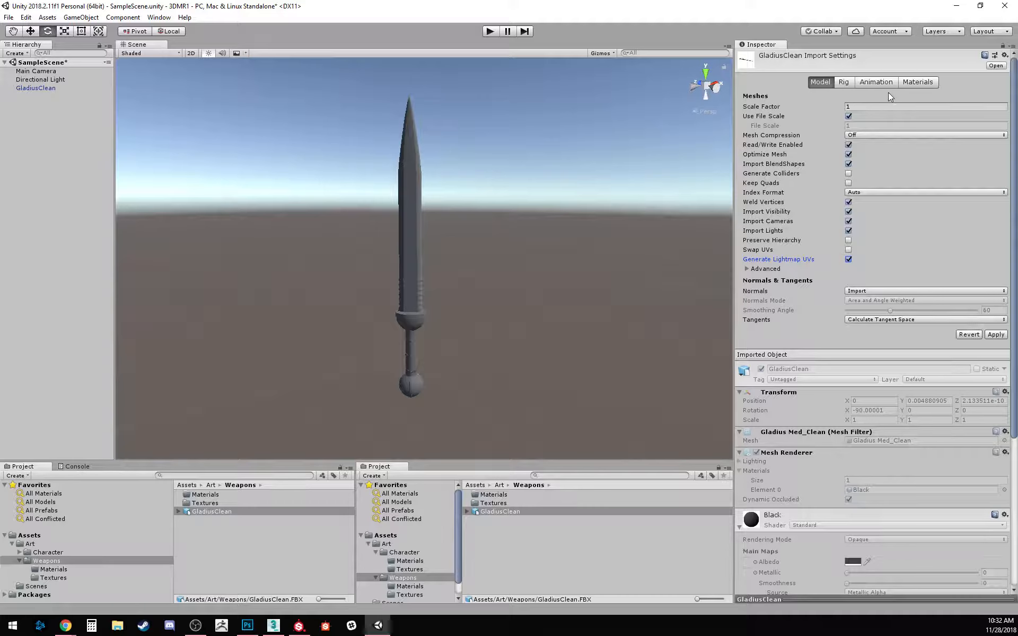
left_click(917, 82)
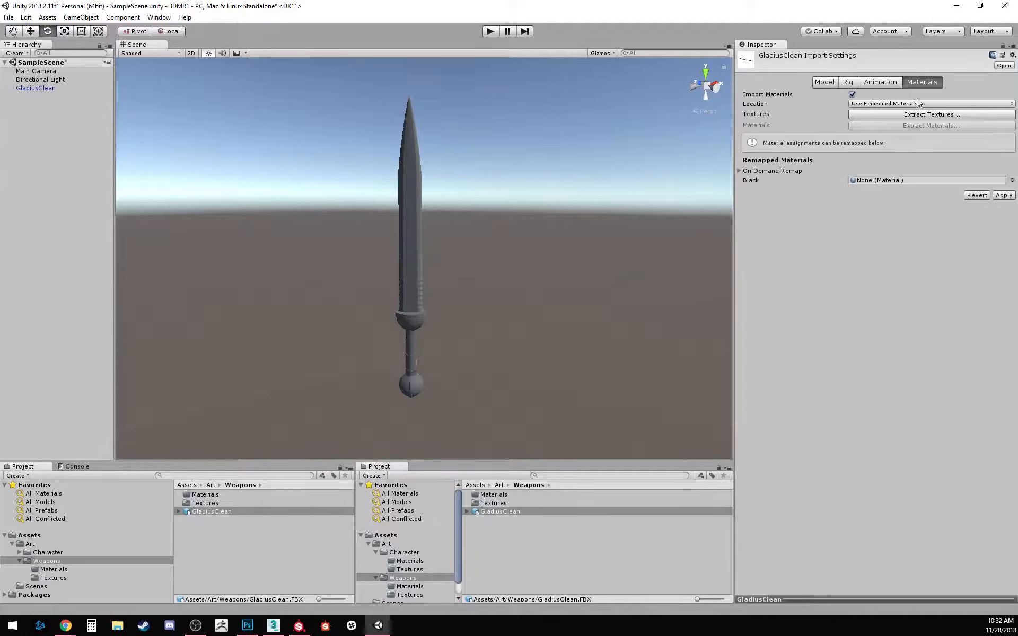
left_click(1002, 195)
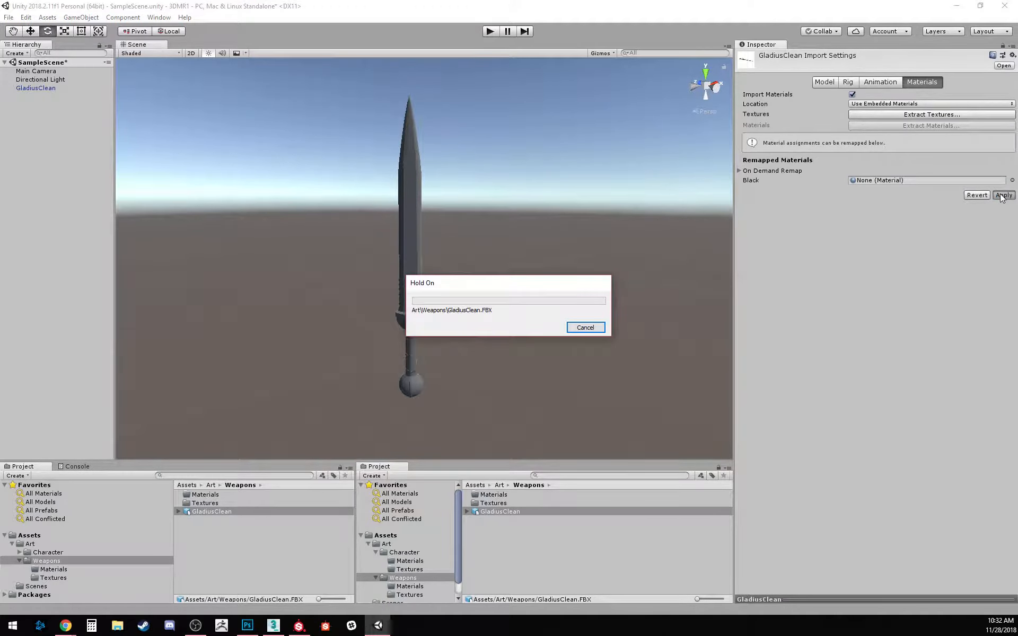
Step: Examine the sword's guard and grip up close and locate the texture used by its Black material's Albedo map
middle_click_drag(426, 342, 463, 282)
scroll(463, 282, "up", 4)
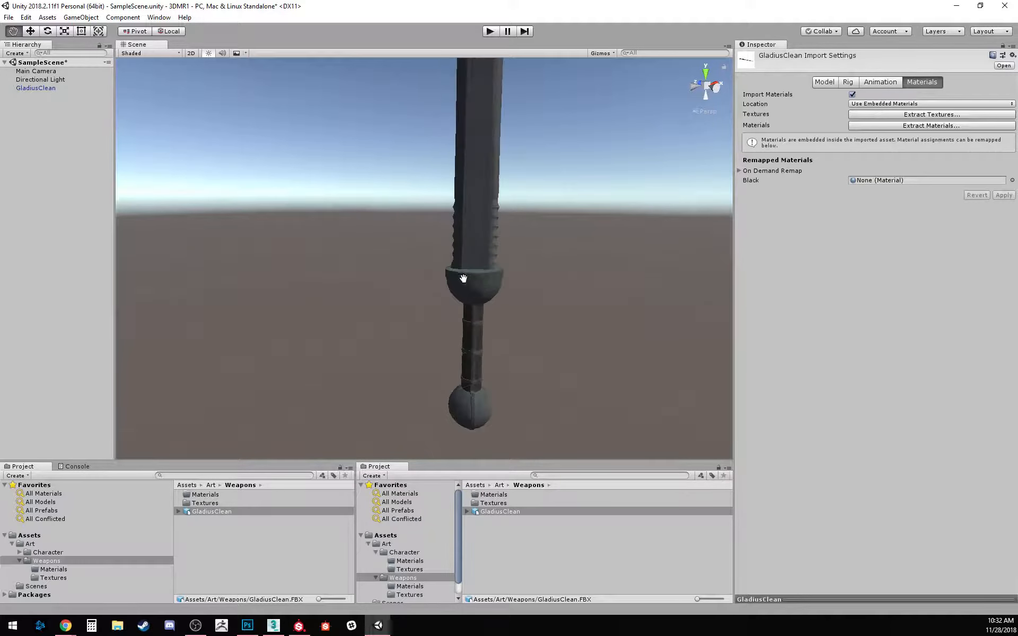
middle_click_drag(577, 328, 448, 381)
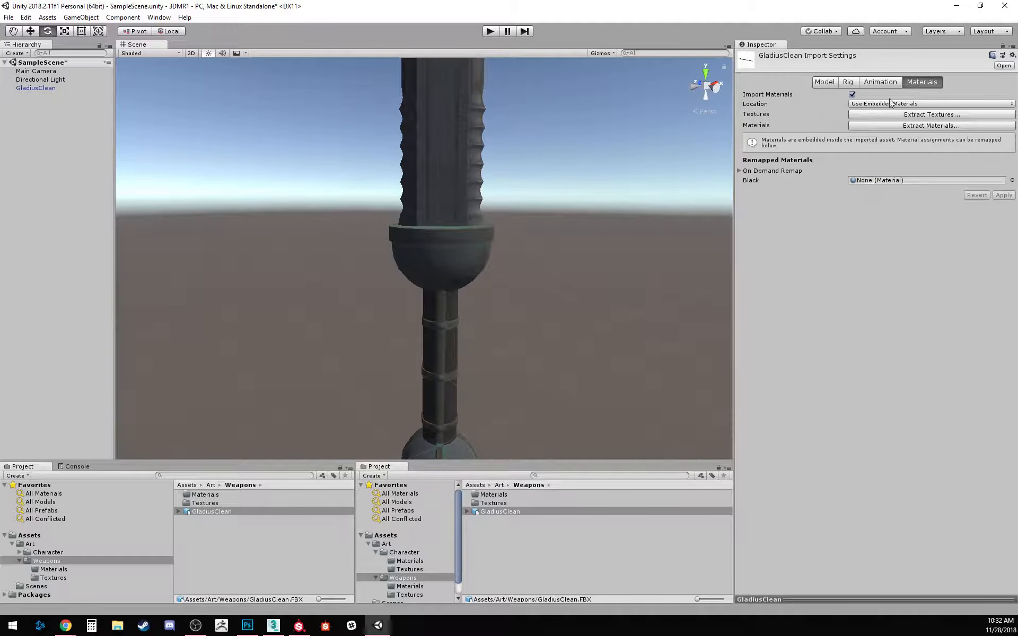
left_click(418, 221)
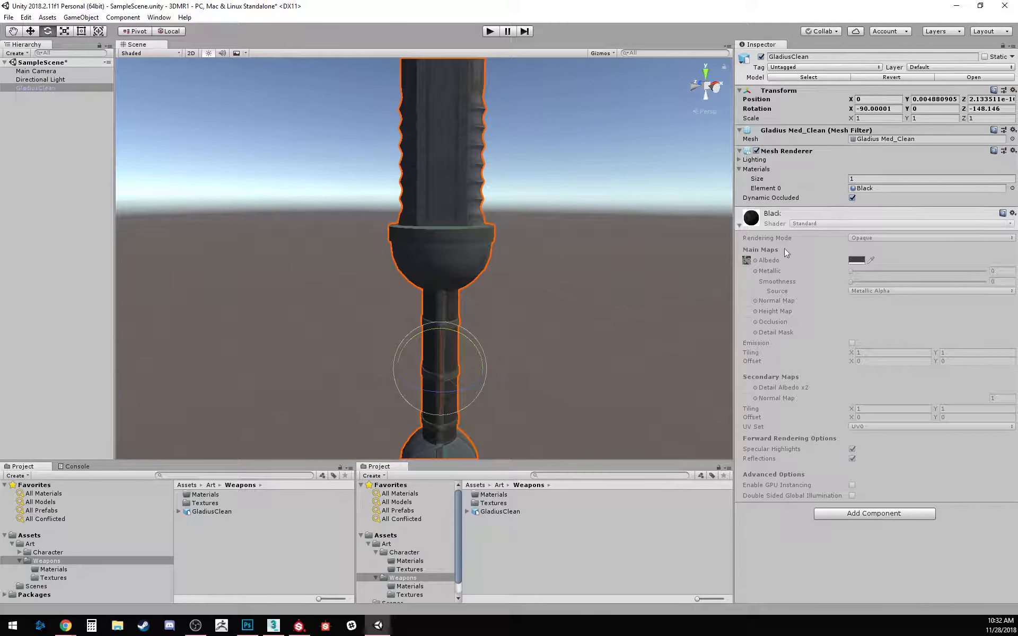
left_click(744, 261)
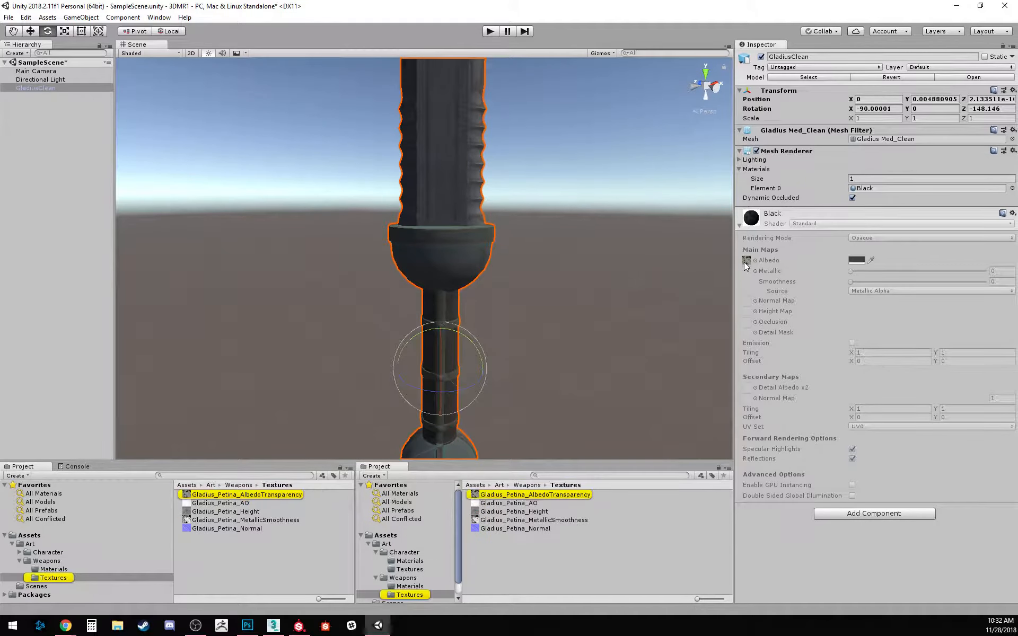
left_click(670, 555)
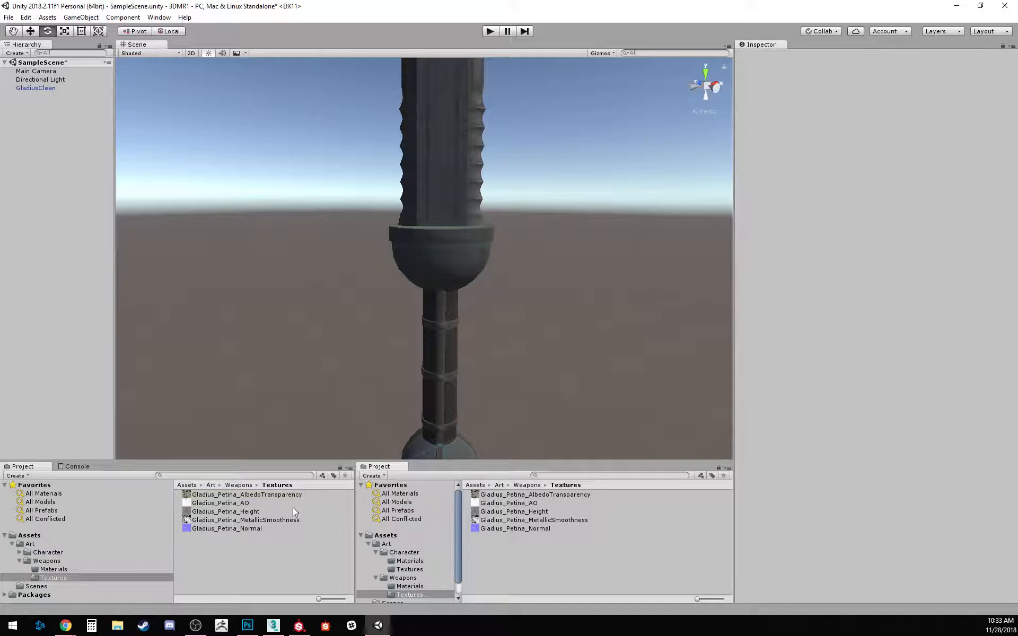
left_click(454, 260)
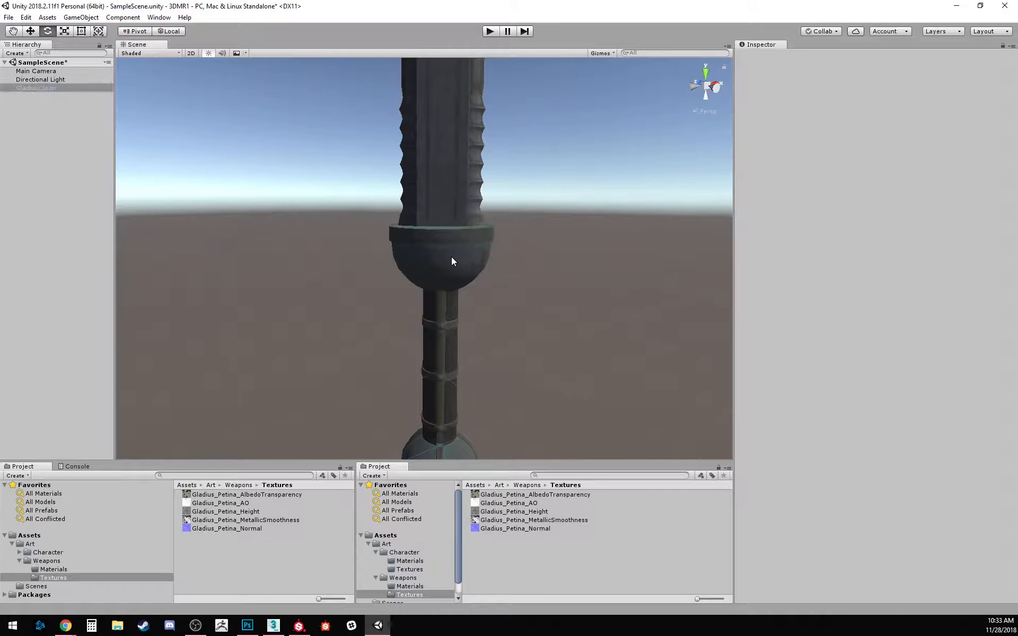
Step: Open the Weapons Materials folder, make the Project area taller, and frame the whole sword in the Scene view
left_click(46, 570)
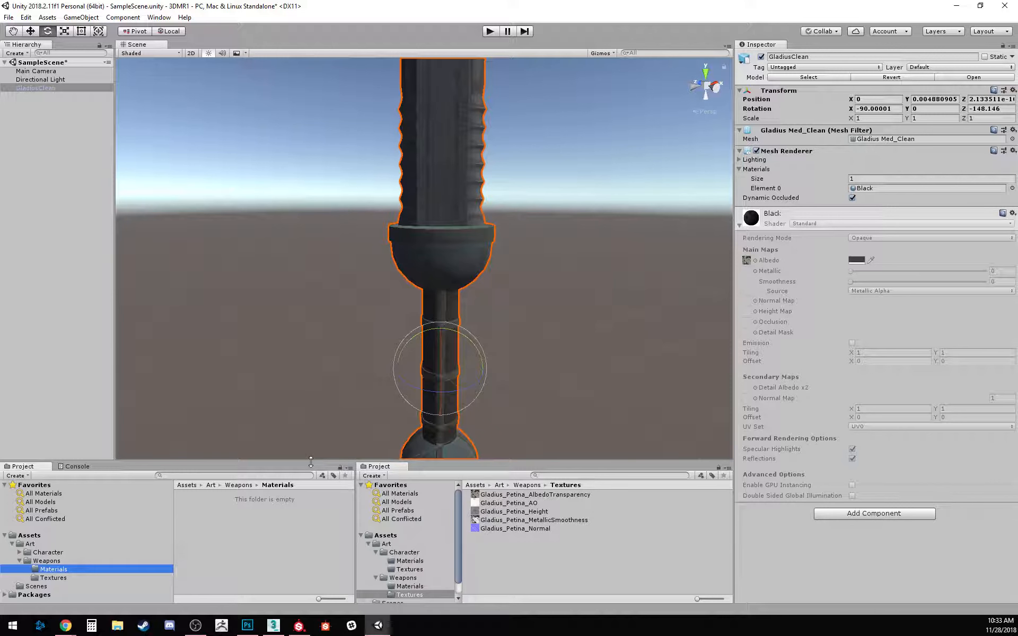
left_click_drag(312, 460, 314, 398)
scroll(529, 227, "down", 5)
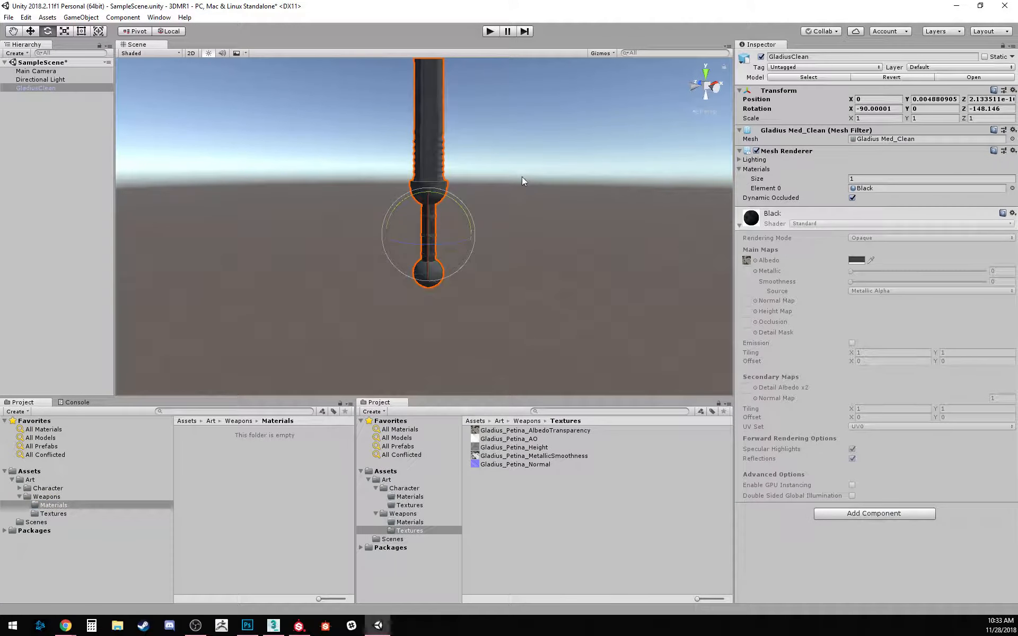
middle_click_drag(504, 270, 505, 238)
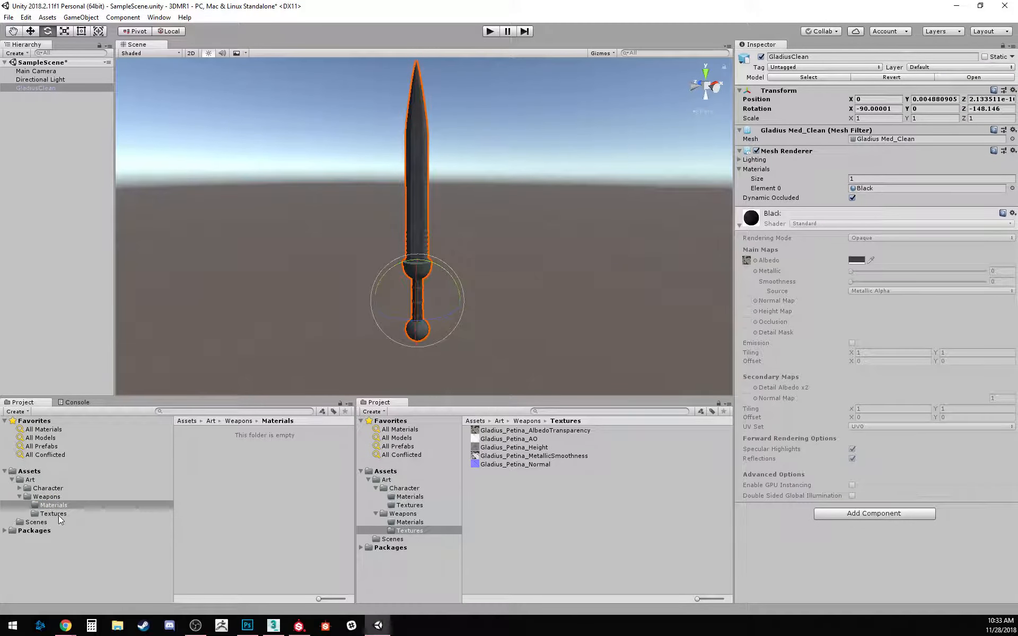
Step: Create a new material named Sword in the Weapons Materials folder
right_click(279, 492)
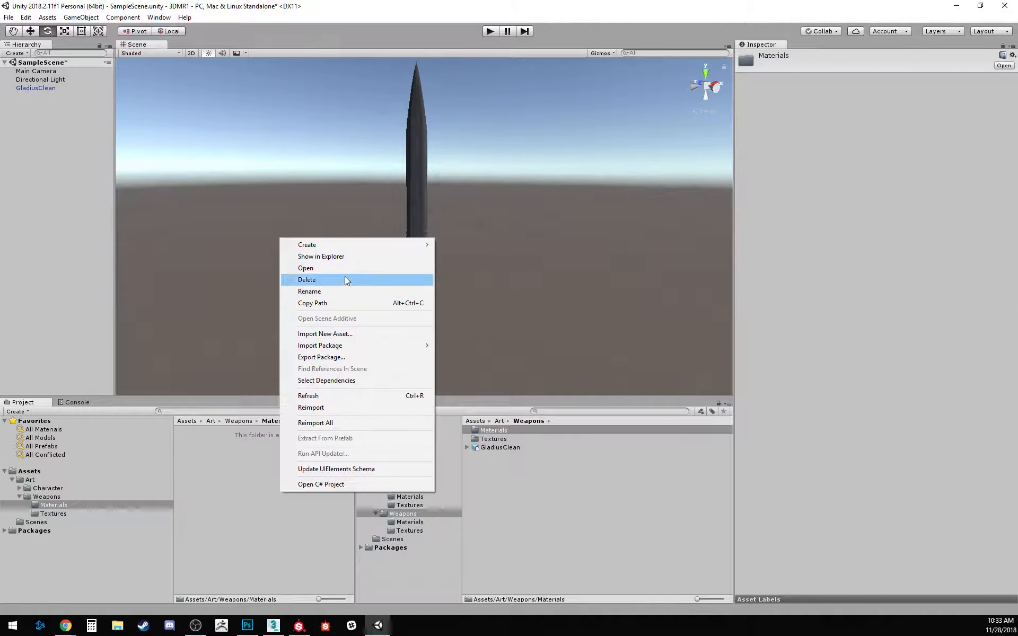
left_click(260, 498)
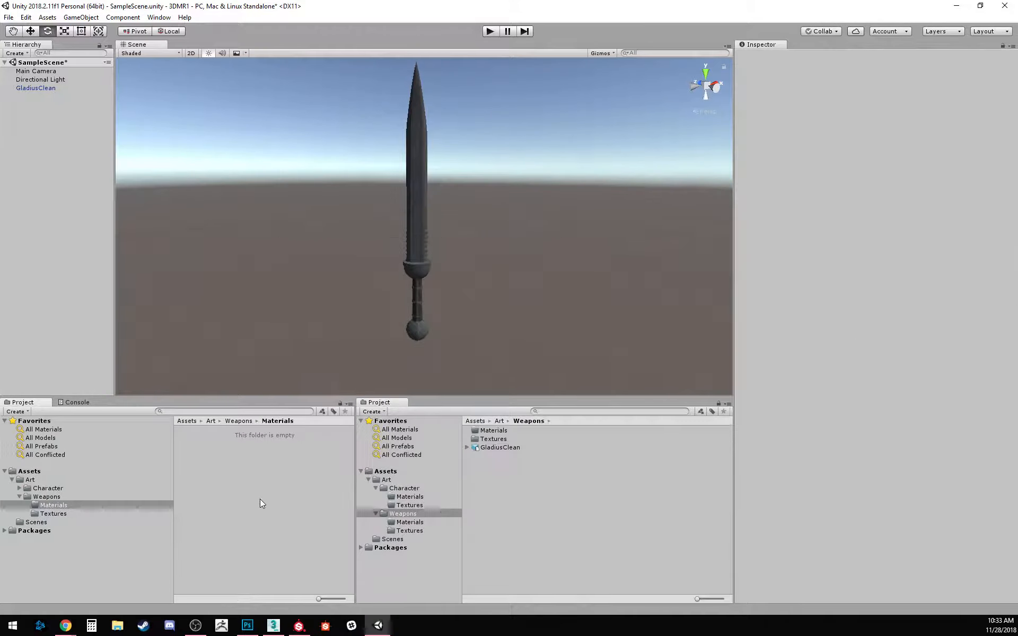
right_click(307, 487)
mouse_move(345, 238)
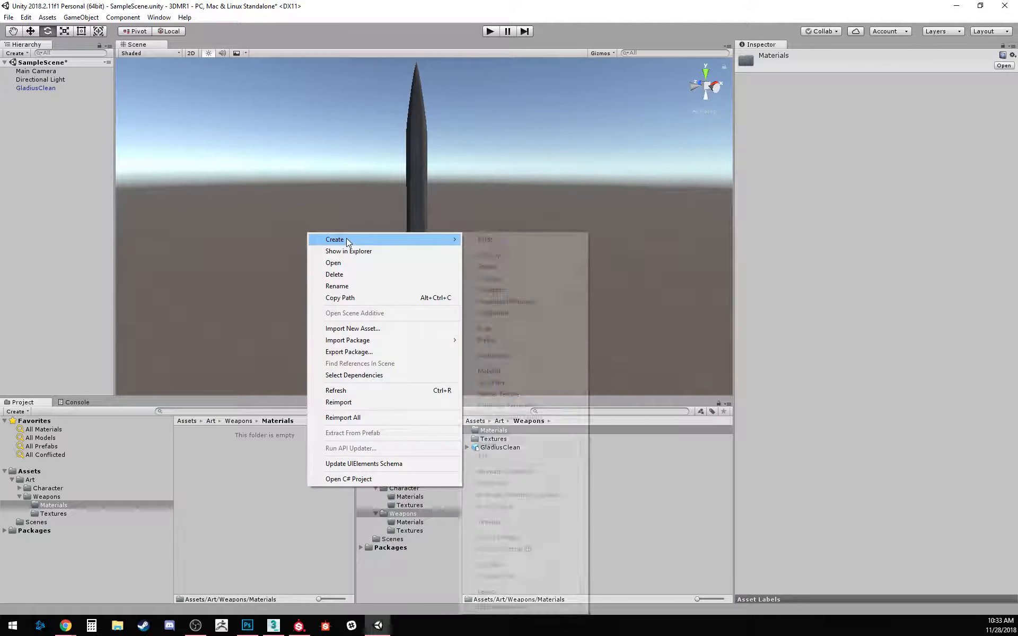
left_click(508, 372)
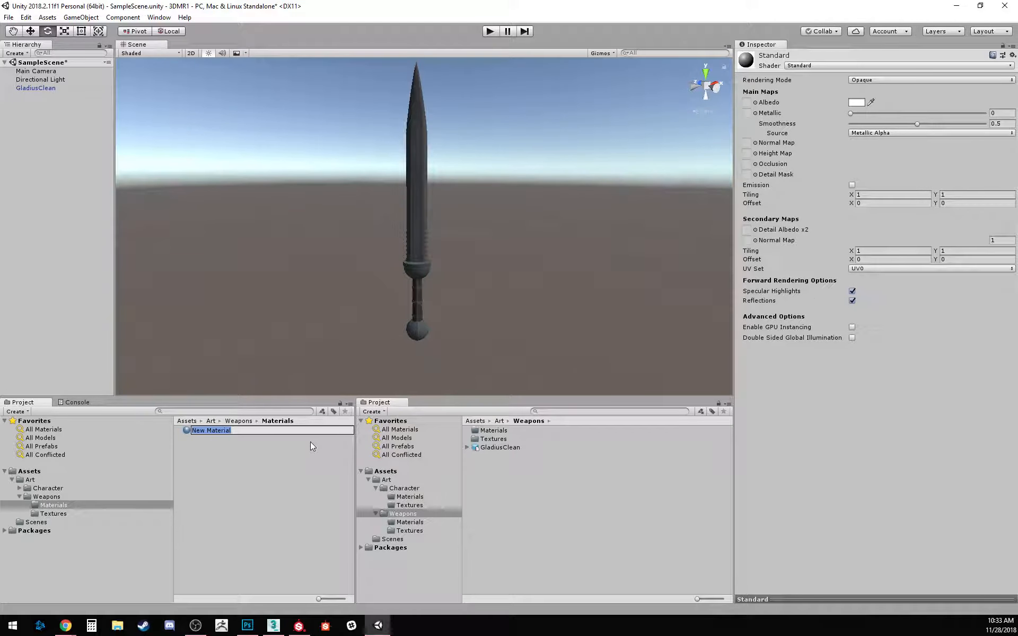
type("Sword")
key("Return")
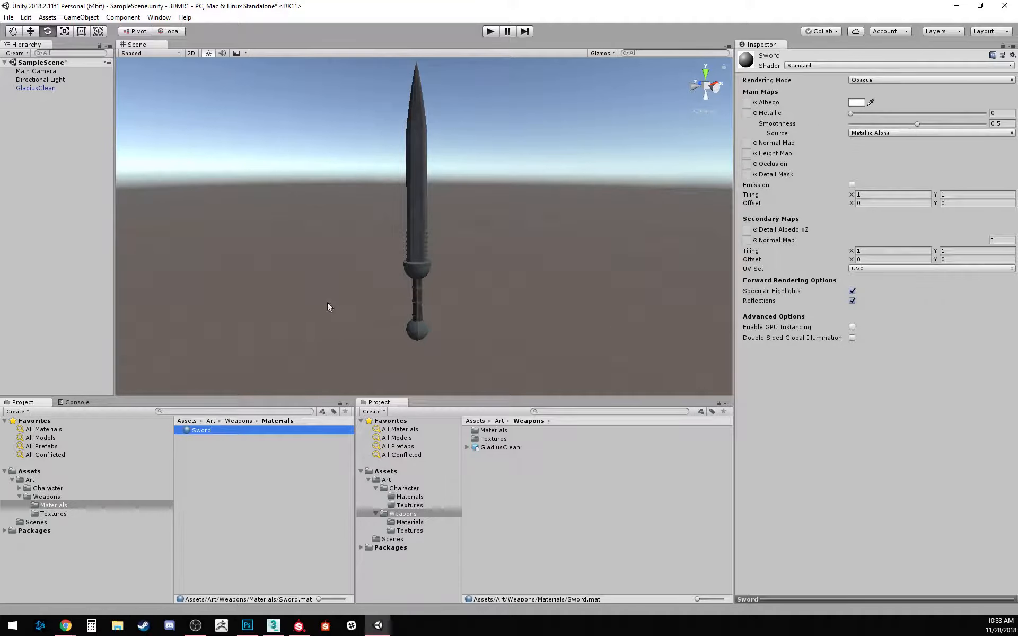
Step: Assign the Sword material to Element 0 of the GladiusClean object's Mesh Renderer materials
left_click(414, 273)
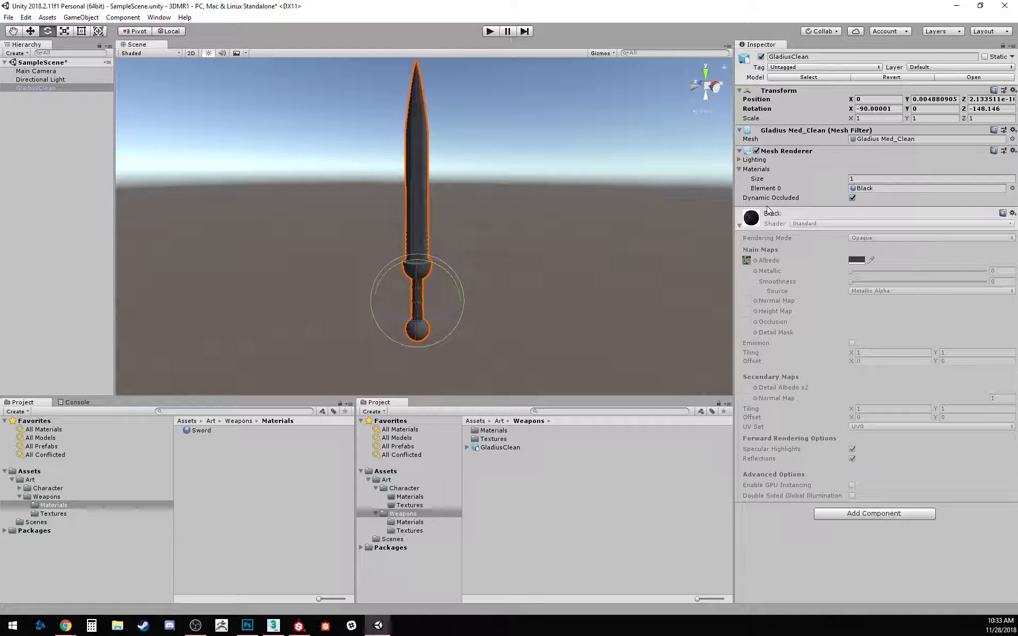
left_click(741, 169)
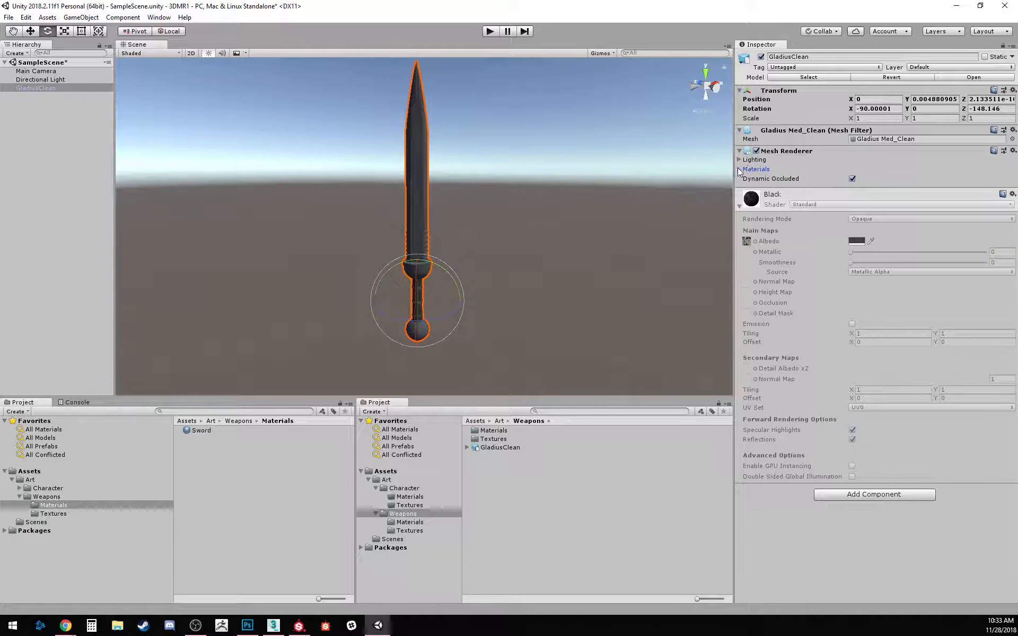
left_click(742, 160)
left_click(743, 160)
left_click(741, 169)
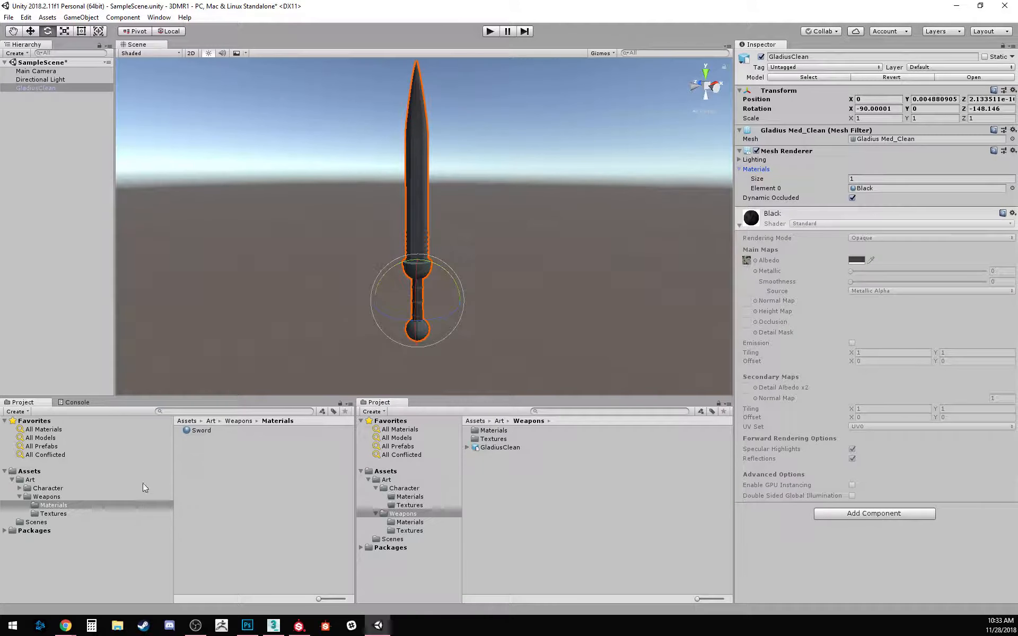
left_click(204, 430)
left_click_drag(209, 466, 578, 493)
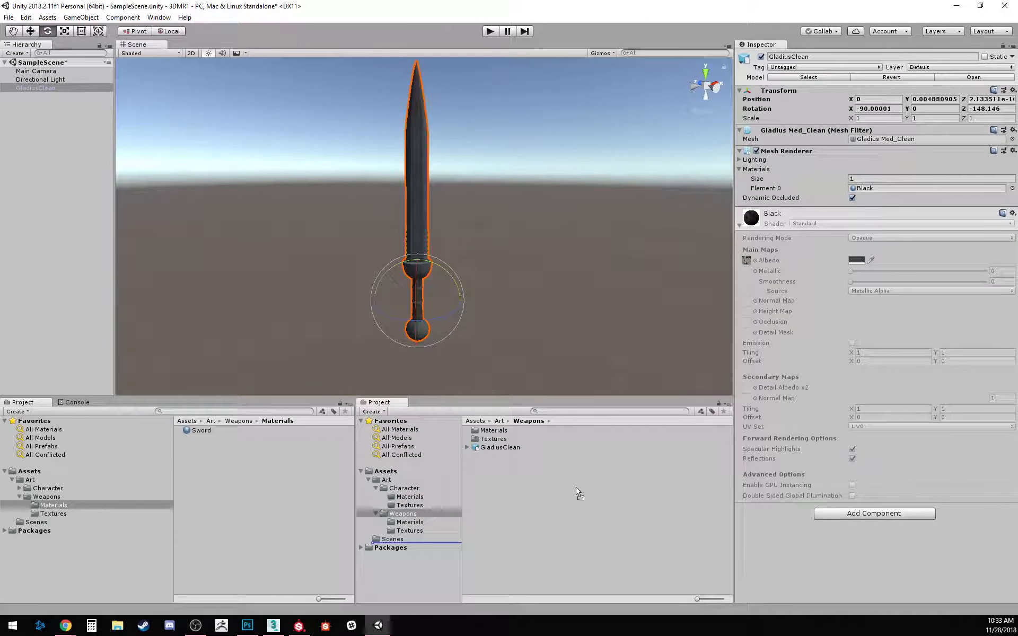
left_click_drag(593, 536, 827, 226)
left_click_drag(888, 199, 895, 190)
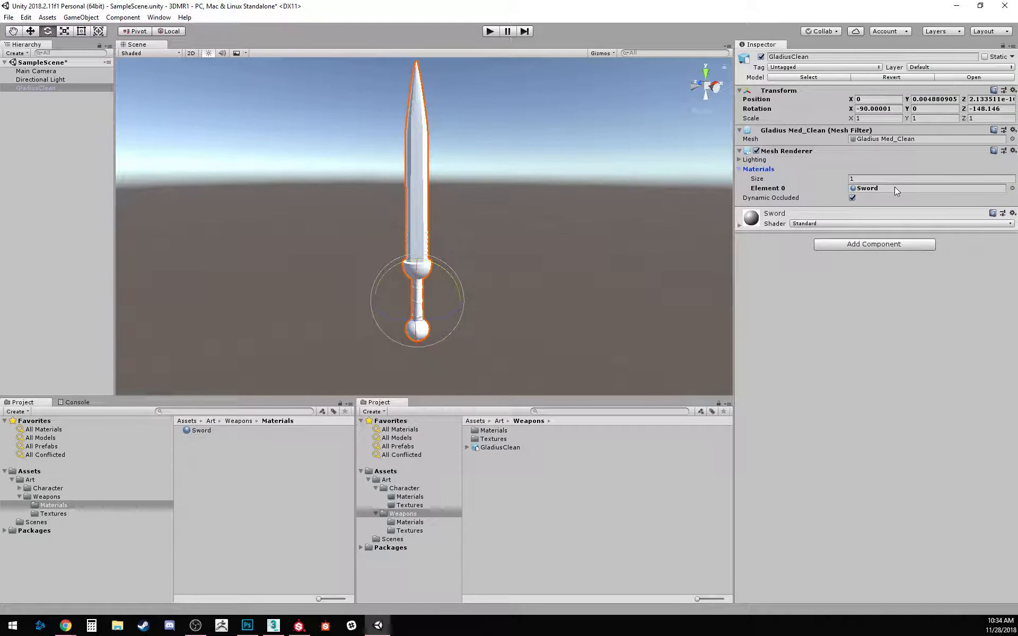
Step: View the sword from other angles, then expand the Sword material's properties and check its Albedo color
left_click_drag(493, 245, 520, 245, "alt")
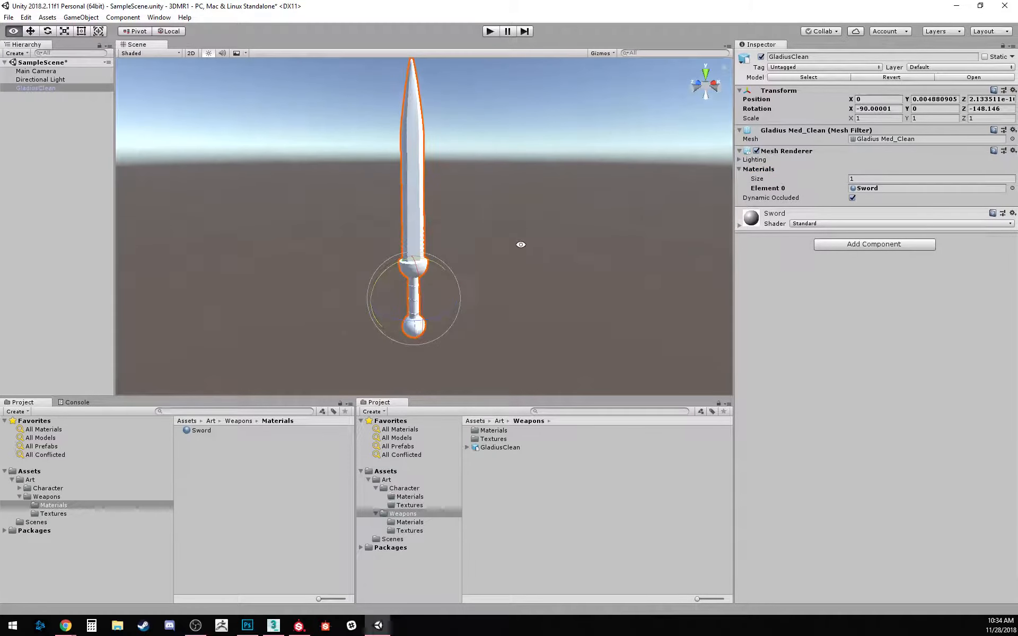
right_click_drag(513, 351, 509, 292, "alt")
left_click_drag(509, 291, 468, 256, "alt")
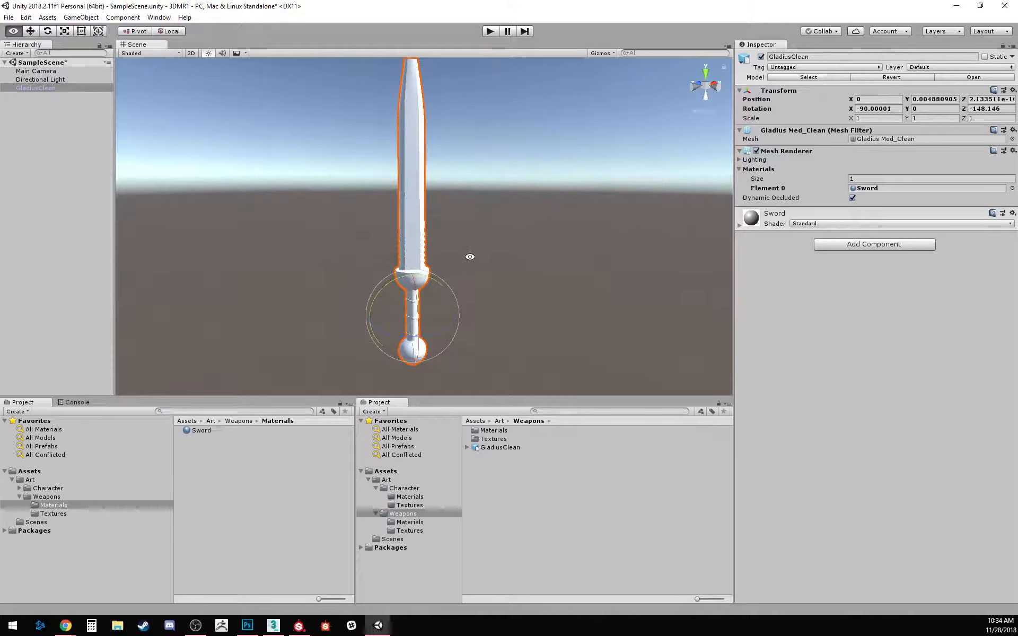
left_click(739, 225)
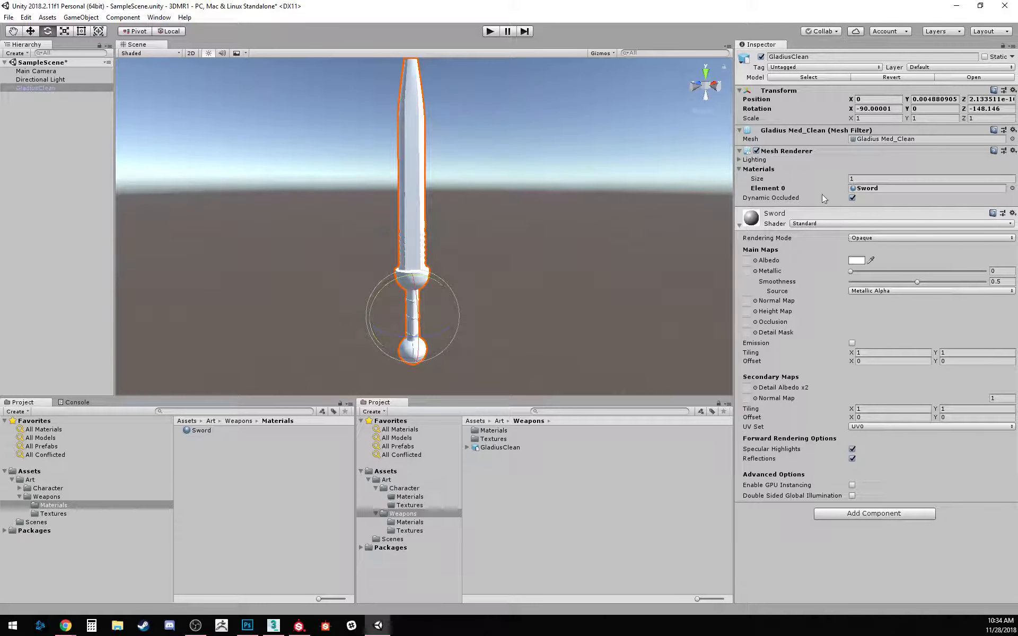
left_click(858, 261)
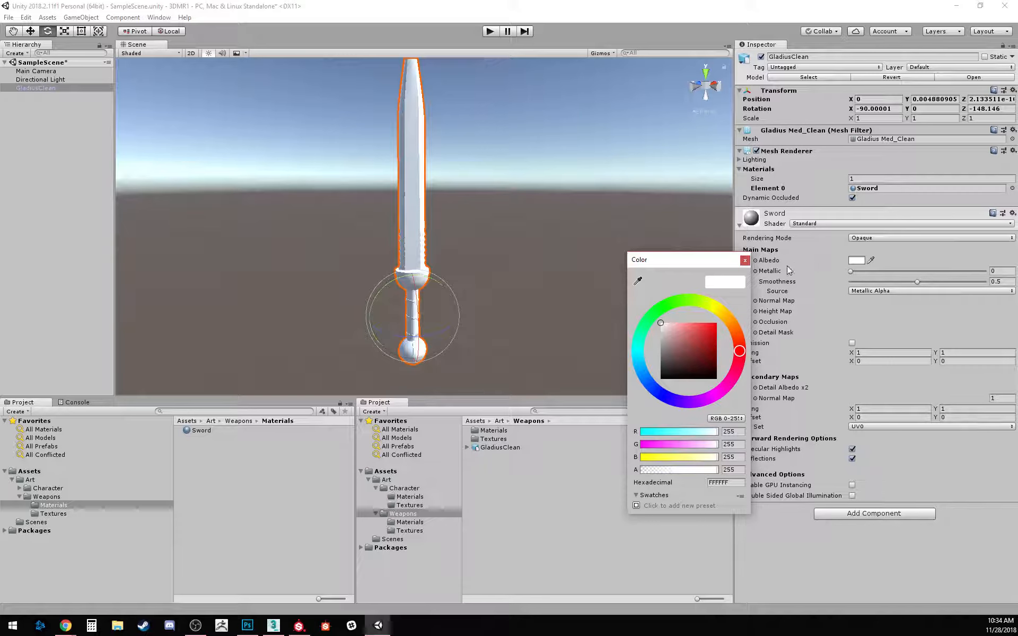
left_click(746, 261)
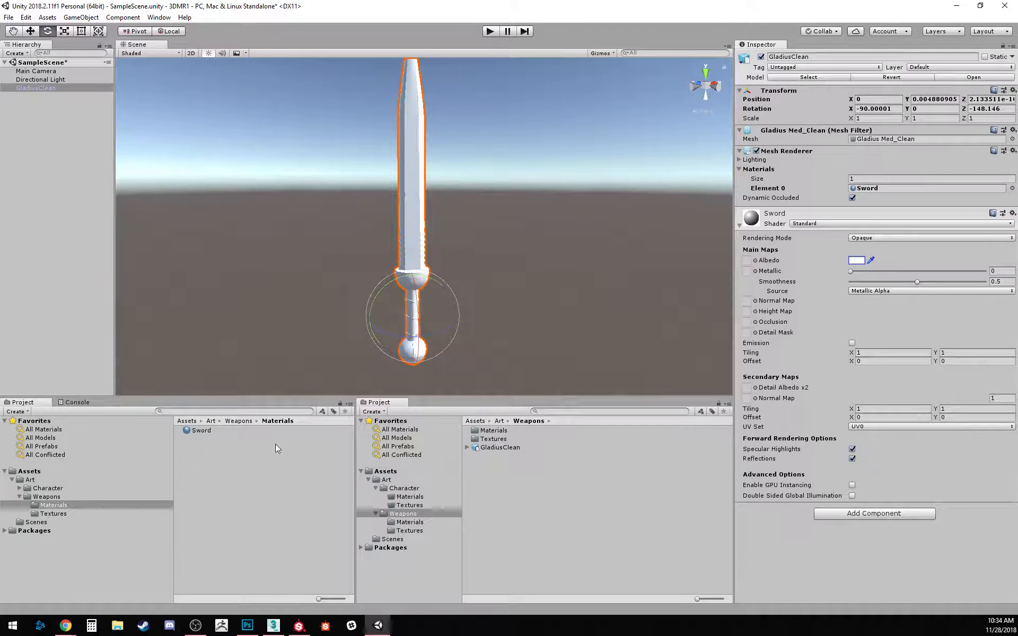
Step: Assign Gladius_Petina_AlbedoTransparency to the Sword material's Albedo map and Gladius_Petina_AO to its Occlusion map
left_click(55, 516)
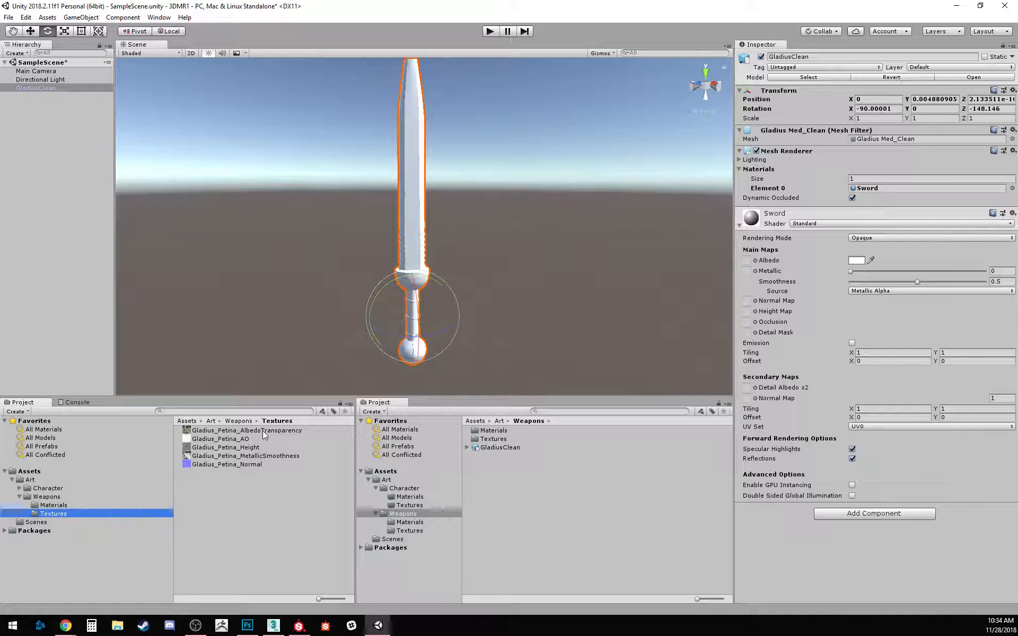
left_click_drag(262, 430, 747, 263)
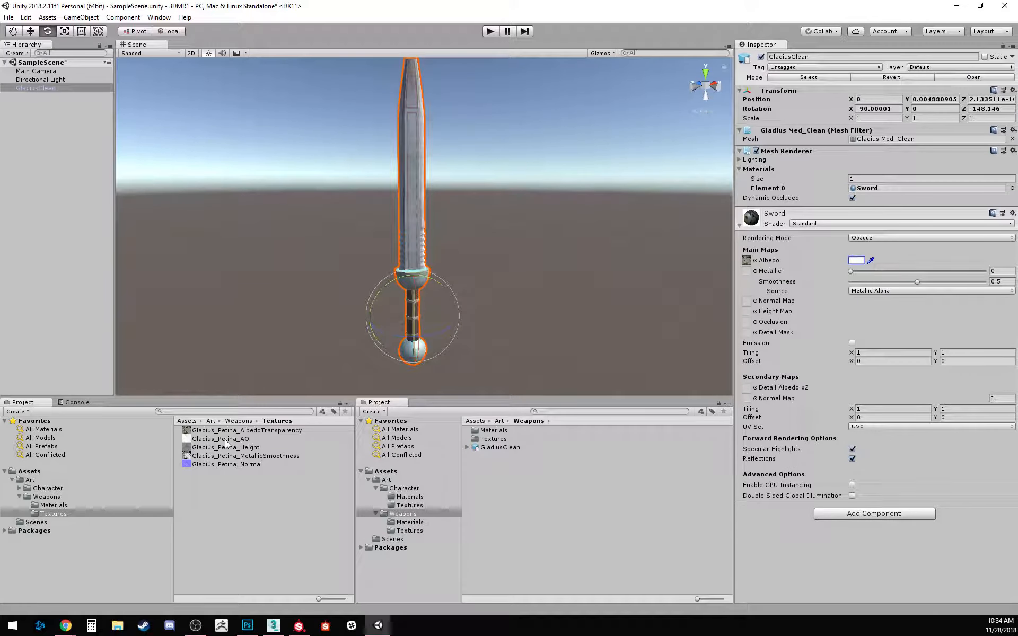
left_click_drag(226, 443, 847, 305)
left_click_drag(748, 326, 746, 322)
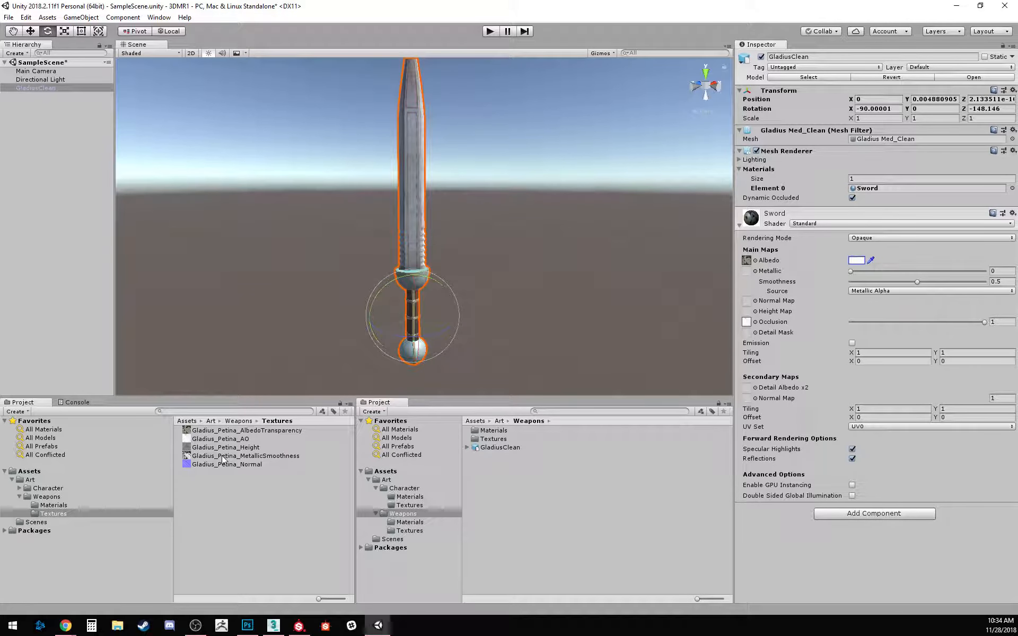
Step: Assign Gladius_Petina_MetallicSmoothness to the Sword material's Metallic map and inspect the blade and guard up close
left_click_drag(223, 461, 746, 271)
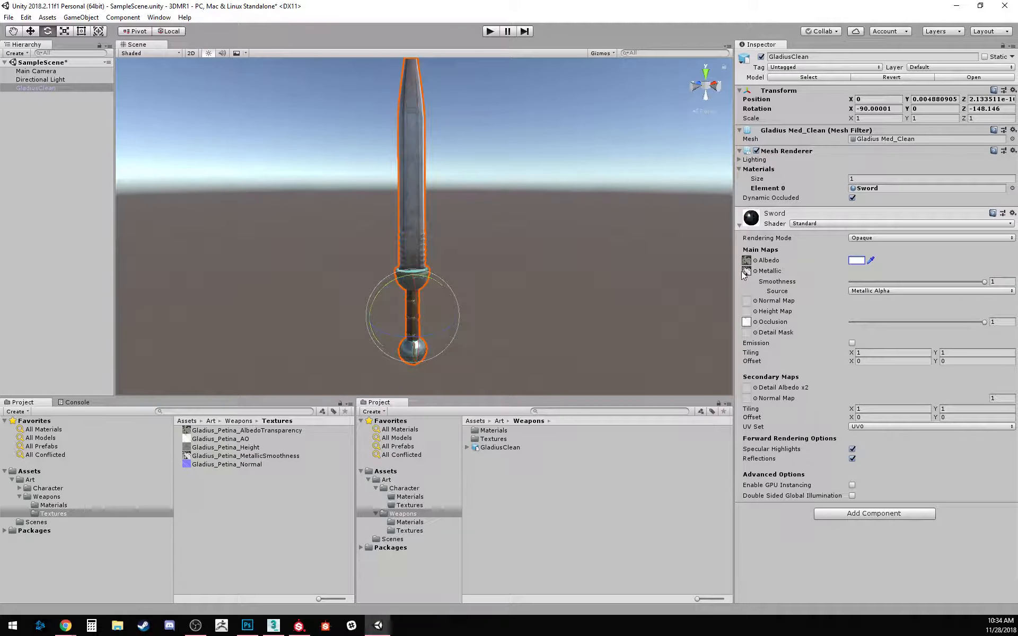
left_click_drag(479, 288, 511, 264, "alt")
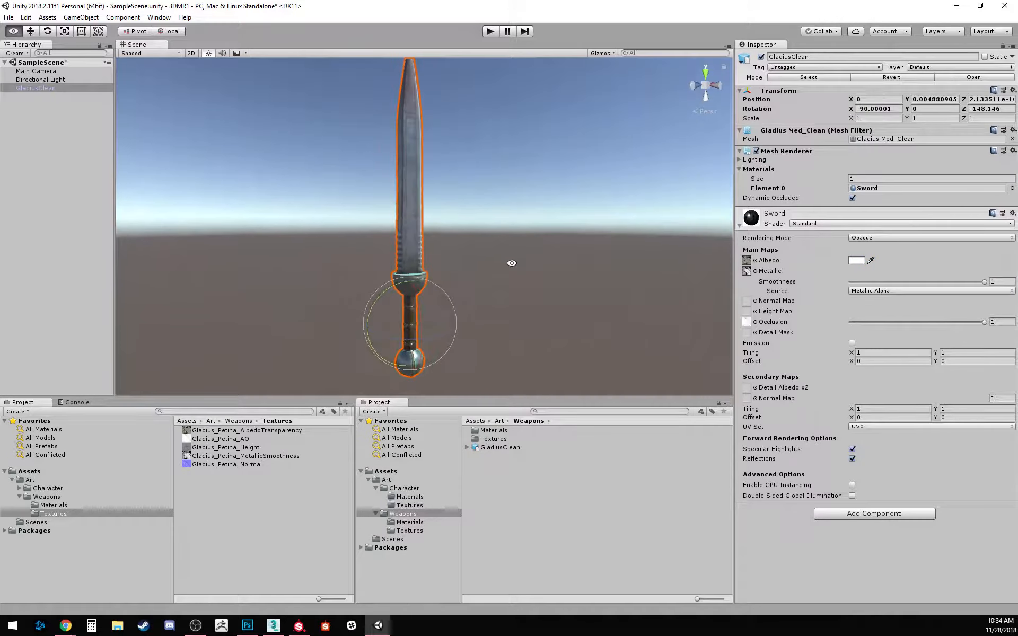
right_click_drag(512, 263, 542, 418, "alt")
left_click_drag(539, 306, 515, 292, "alt")
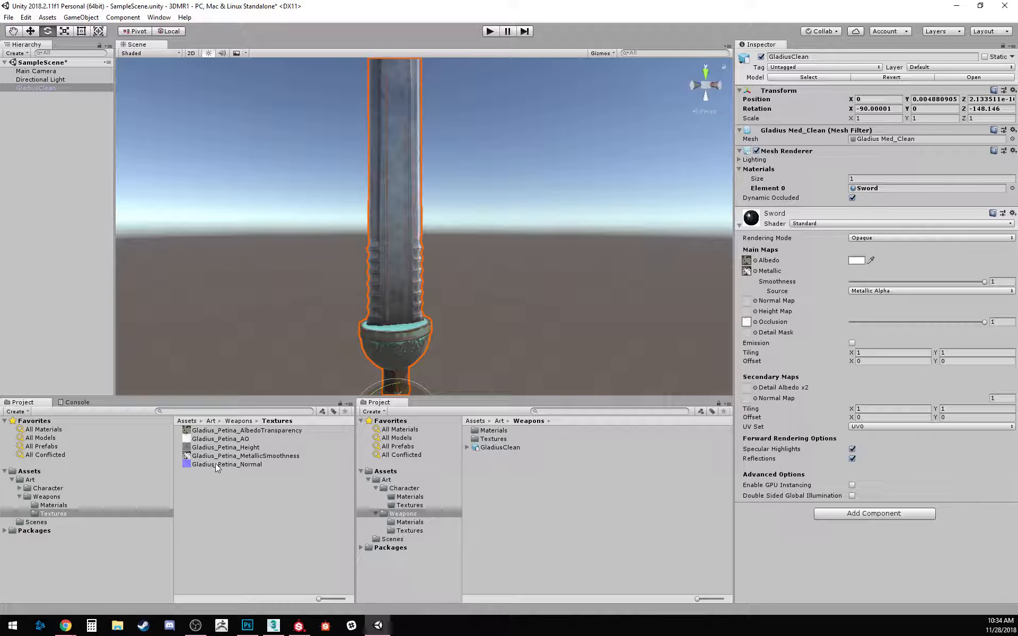
Step: Assign Gladius_Petina_Normal to the Sword material's Normal Map and Gladius_Petina_Height to its Height Map, with height strength 0.0214
left_click_drag(214, 464, 747, 301)
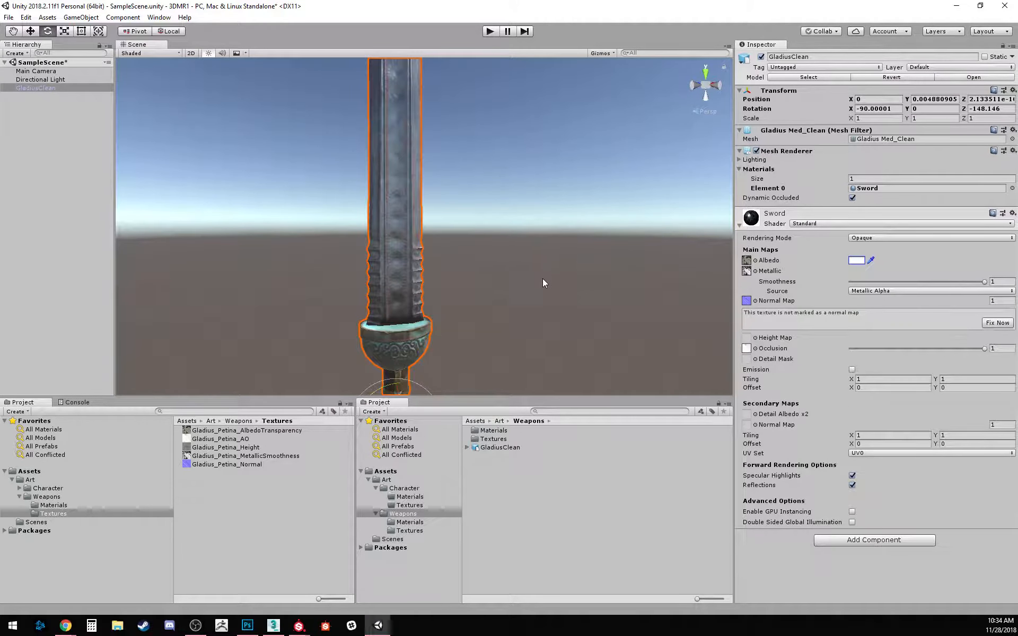
mouse_move(574, 292)
left_mouse_down("alt")
mouse_move(431, 298)
mouse_move(571, 295)
left_mouse_up("alt")
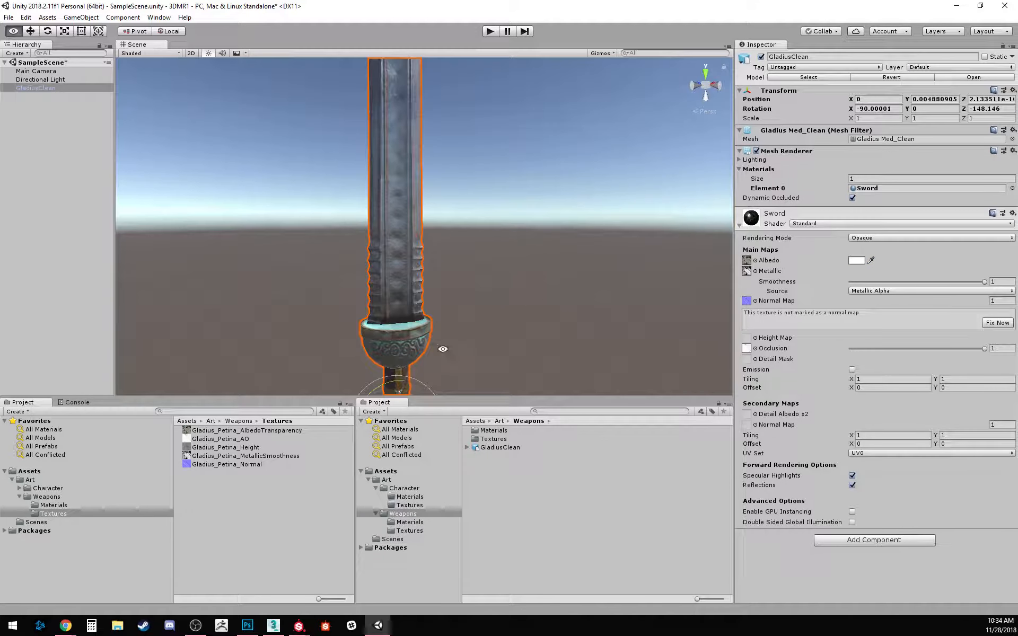
left_click_drag(221, 448, 749, 340)
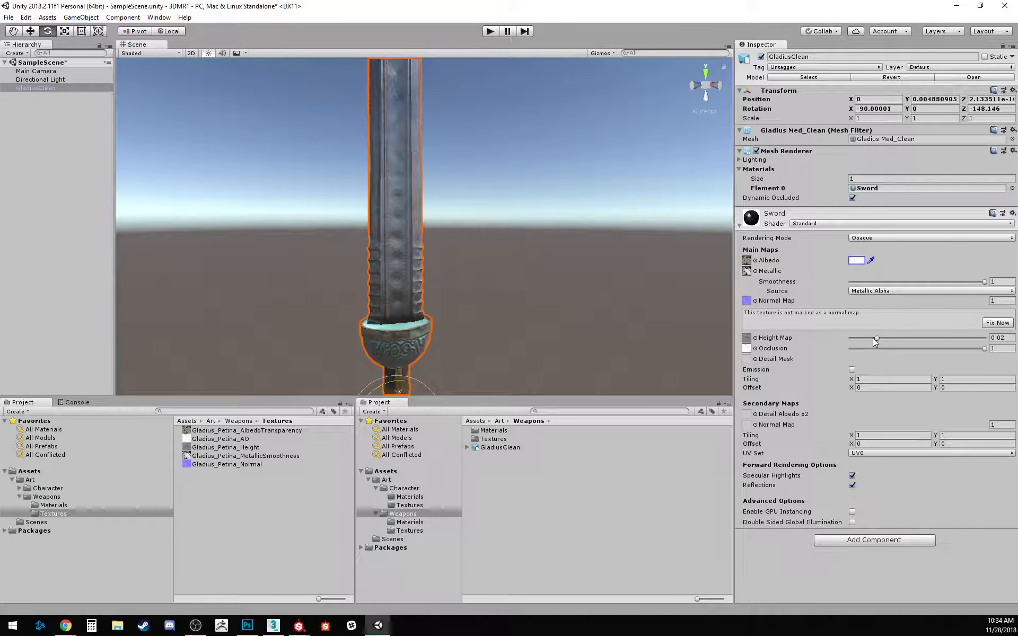
mouse_move(892, 337)
left_mouse_down()
mouse_move(1007, 340)
mouse_move(878, 336)
left_mouse_up()
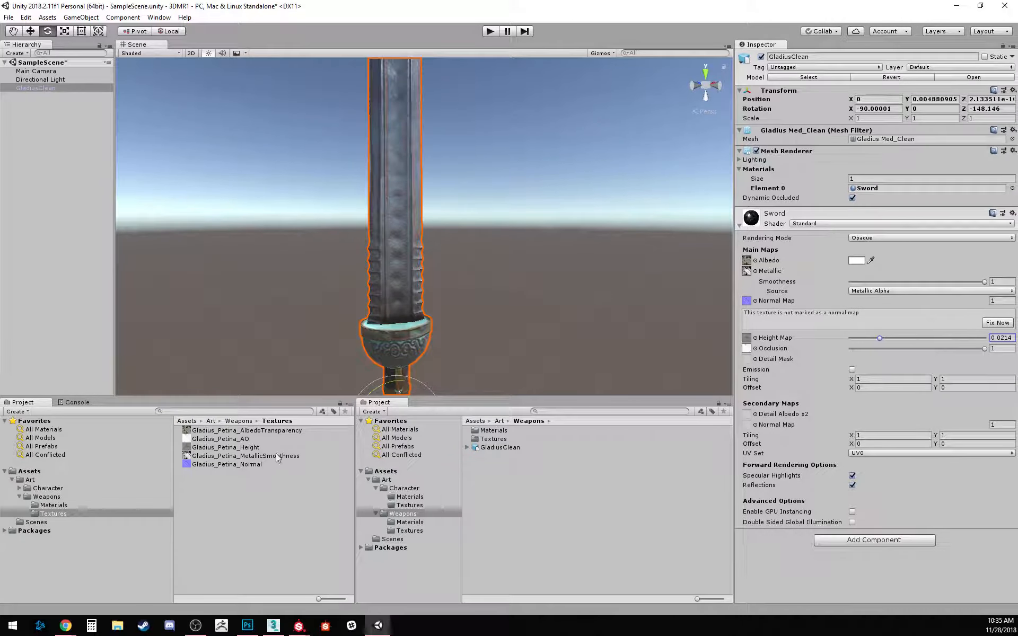
Step: Examine the textured sword from several distances and angles, with and without its selection outline
scroll(509, 212, "down", 5)
middle_click_drag(503, 242, 480, 253)
left_click_drag(578, 291, 569, 286, "alt")
right_click_drag(570, 286, 582, 263)
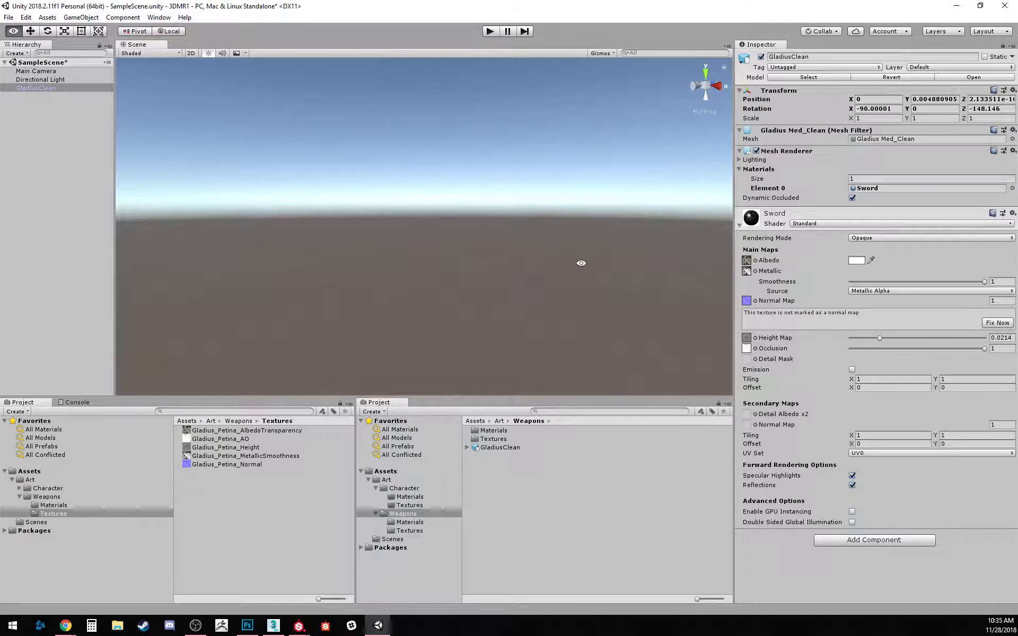
middle_click_drag(582, 263, 322, 248)
scroll(303, 245, "down", 4)
right_click_drag(514, 271, 540, 286, "alt")
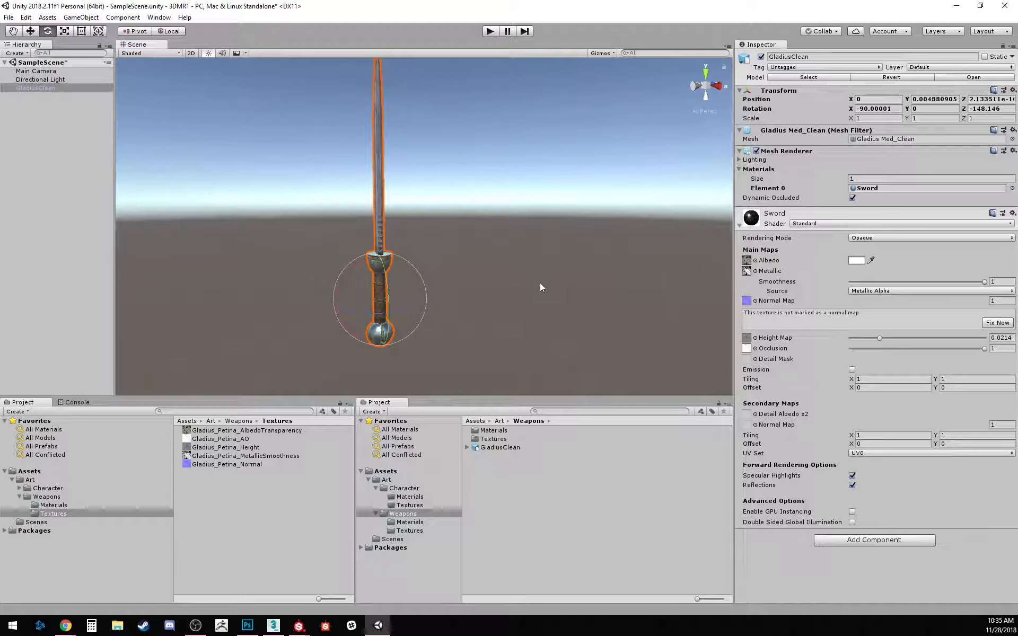
left_click_drag(540, 286, 614, 291, "alt")
right_click_drag(614, 291, 618, 258, "alt")
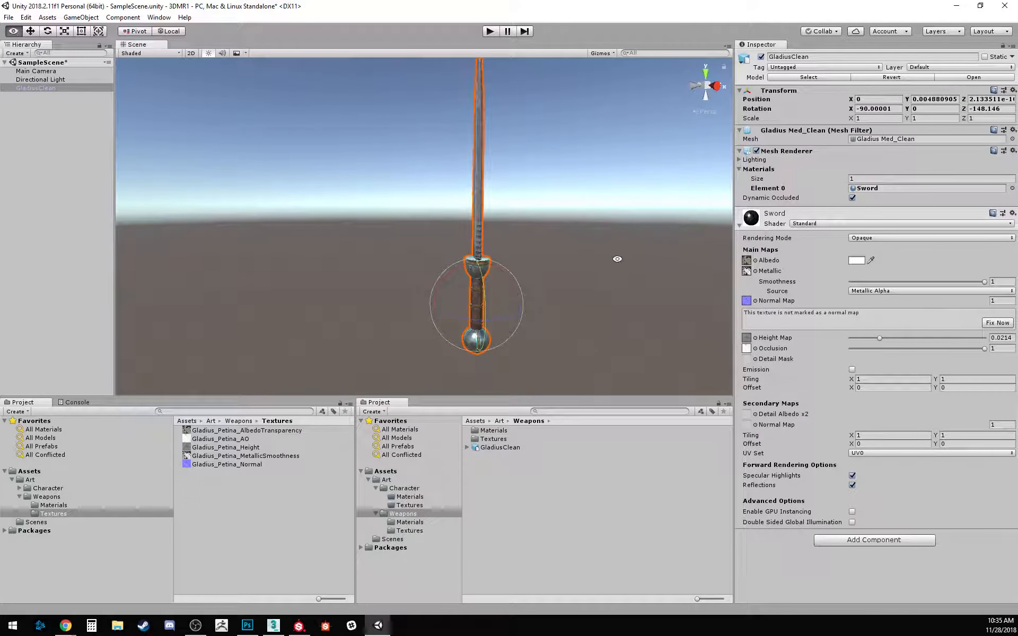
left_click_drag(378, 275, 430, 278, "alt")
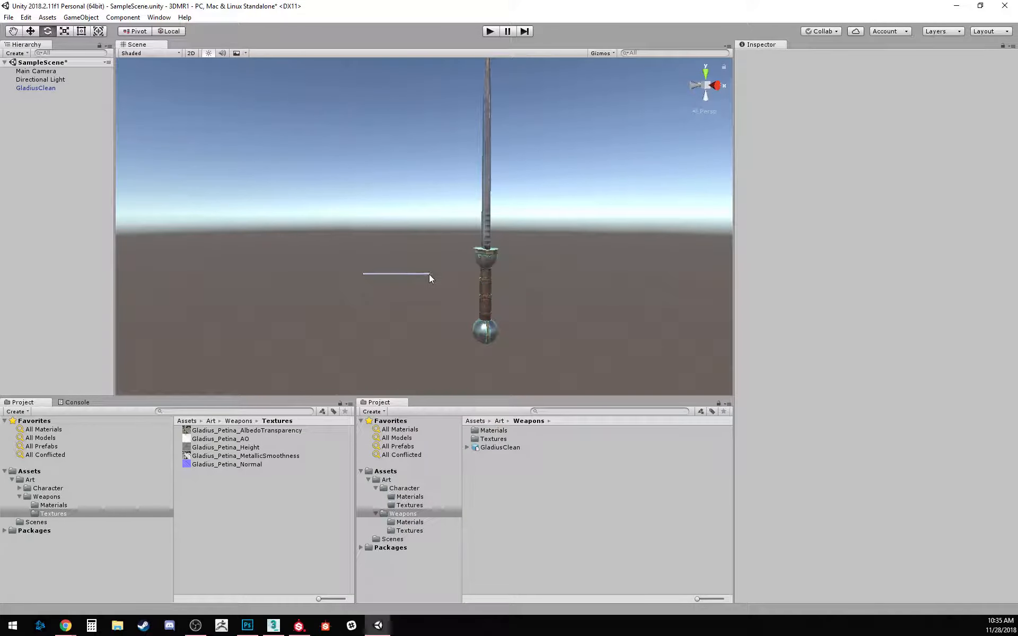
middle_click_drag(421, 276, 373, 259)
right_click_drag(295, 292, 330, 290)
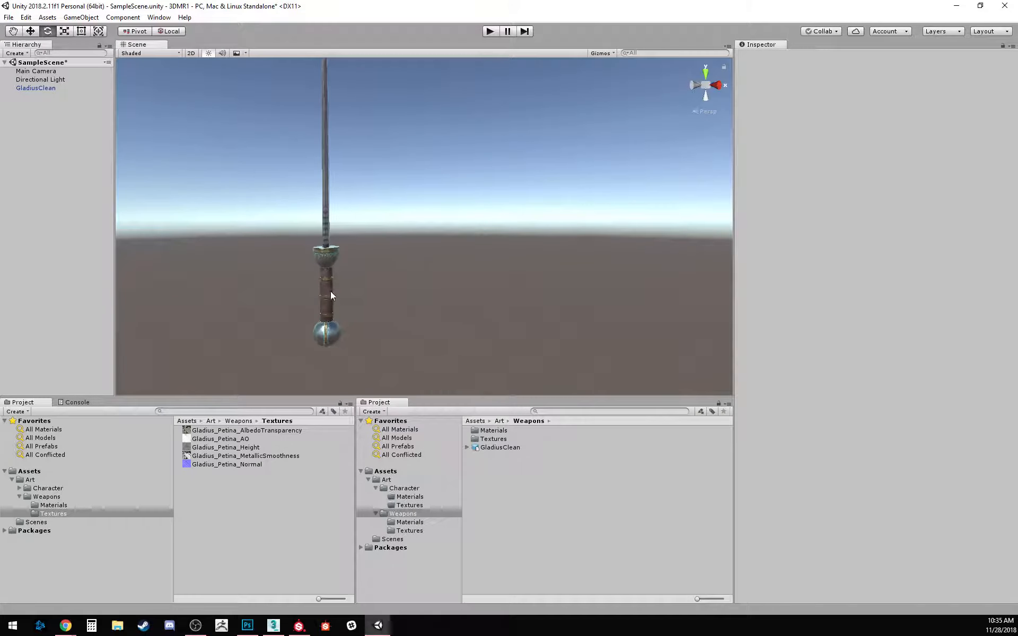
Step: Select the sword in the scene and rotate it about its long axis to a Z rotation of about 3.62
left_click(332, 311)
middle_click_drag(390, 313, 493, 282)
scroll(472, 288, "up", 2)
right_click_drag(562, 275, 611, 274)
left_click_drag(411, 320, 320, 324)
mouse_move(430, 145)
right_mouse_down()
mouse_move(440, 159)
mouse_move(441, 149)
right_mouse_up()
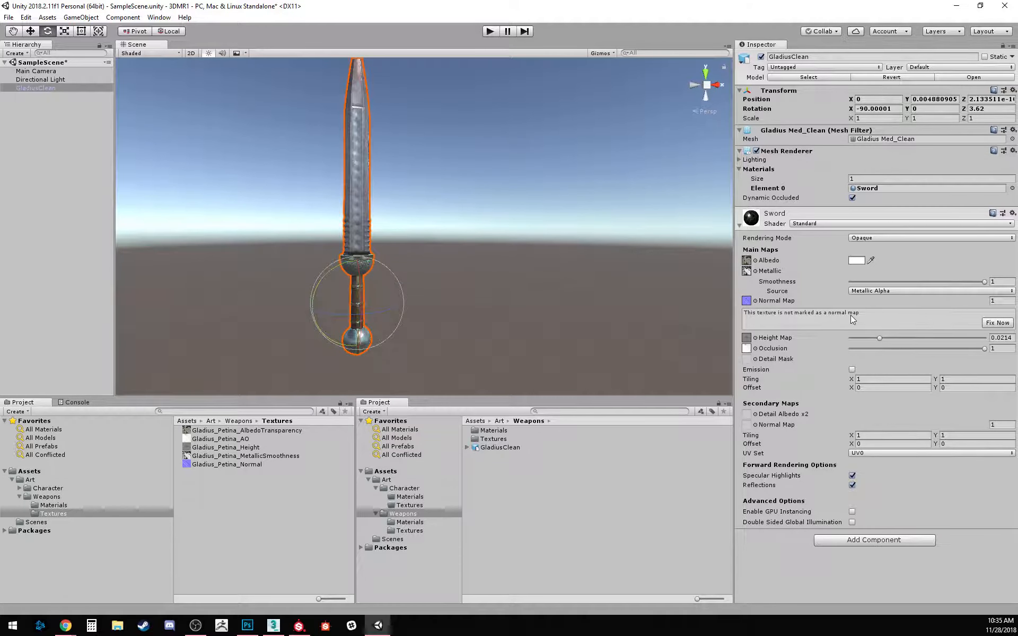
Step: Set the texture type of Gladius_Petina_Normal to Normal map and apply the import settings
left_click(237, 431)
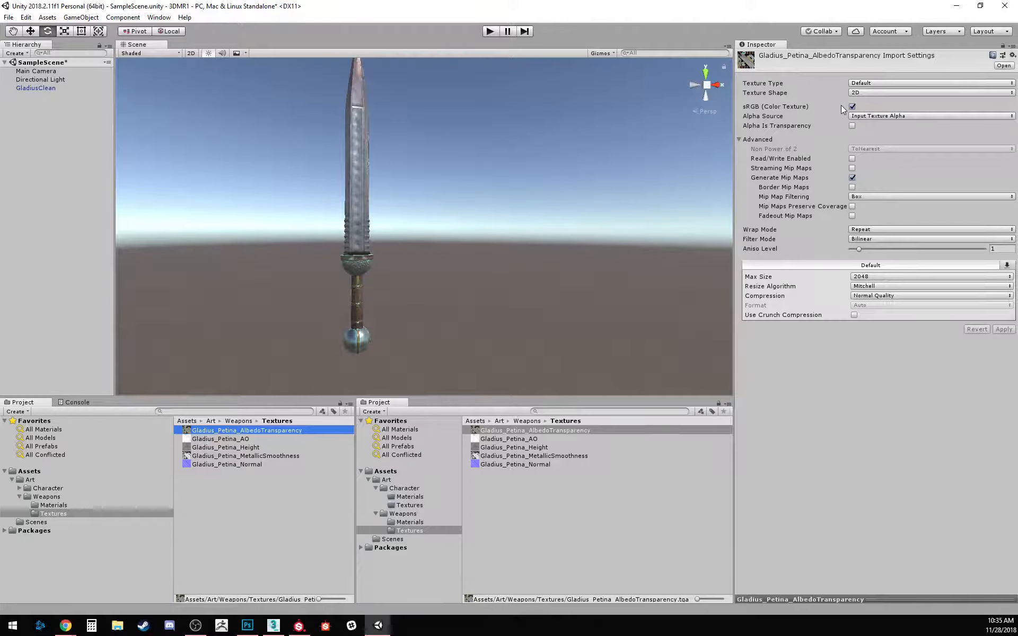
left_click(234, 464)
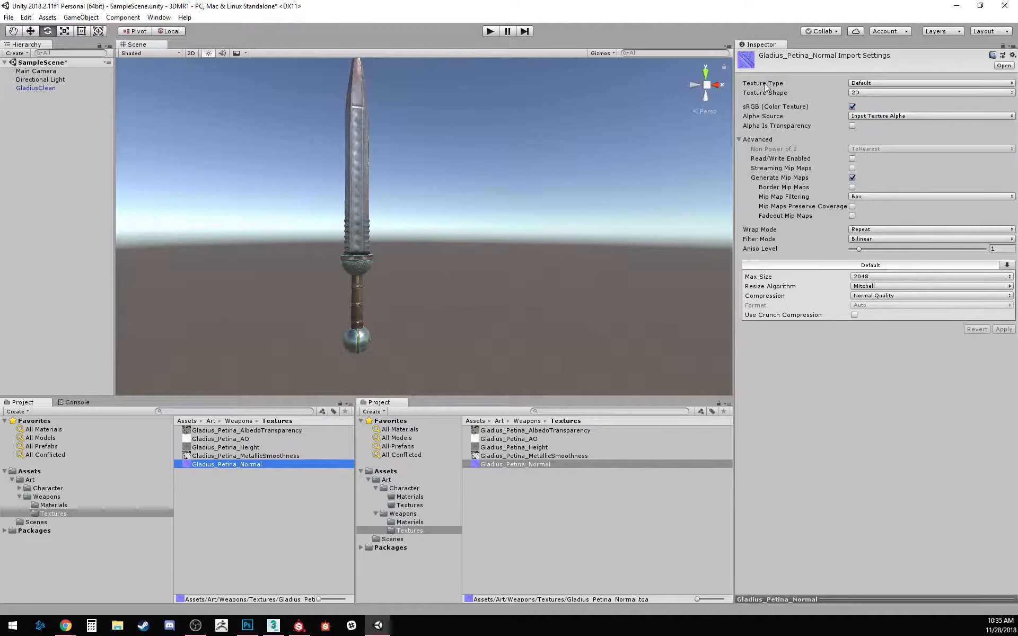
left_click(891, 84)
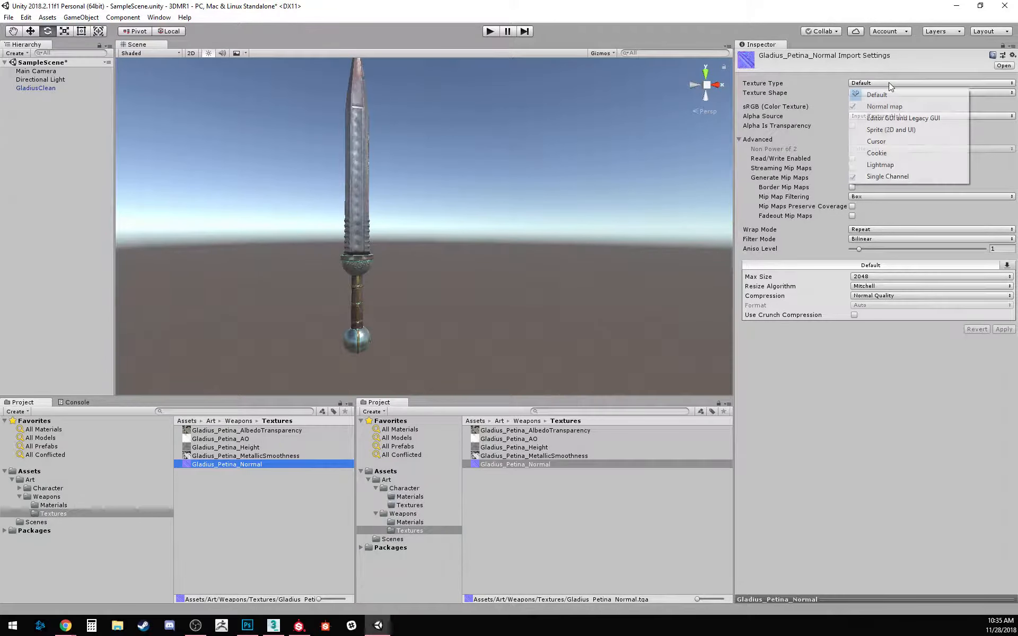
left_click(884, 107)
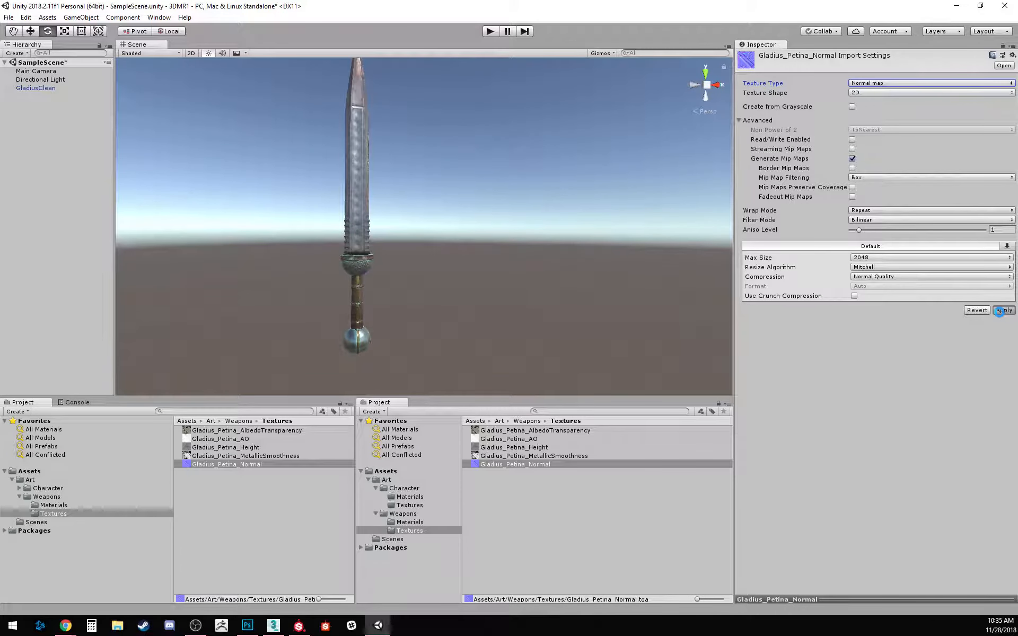
left_click(999, 311)
Step: Try a Normal Map strength of 2 on the sword's material, check the blade, and restore the strength to 1
right_click_drag(405, 198, 424, 340, "alt")
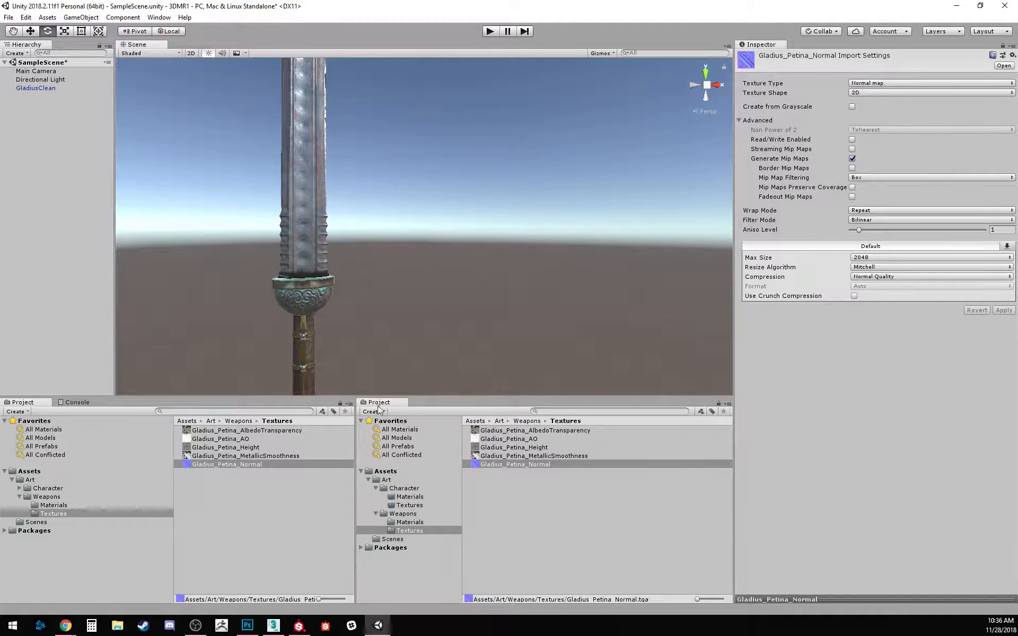
left_click(315, 250)
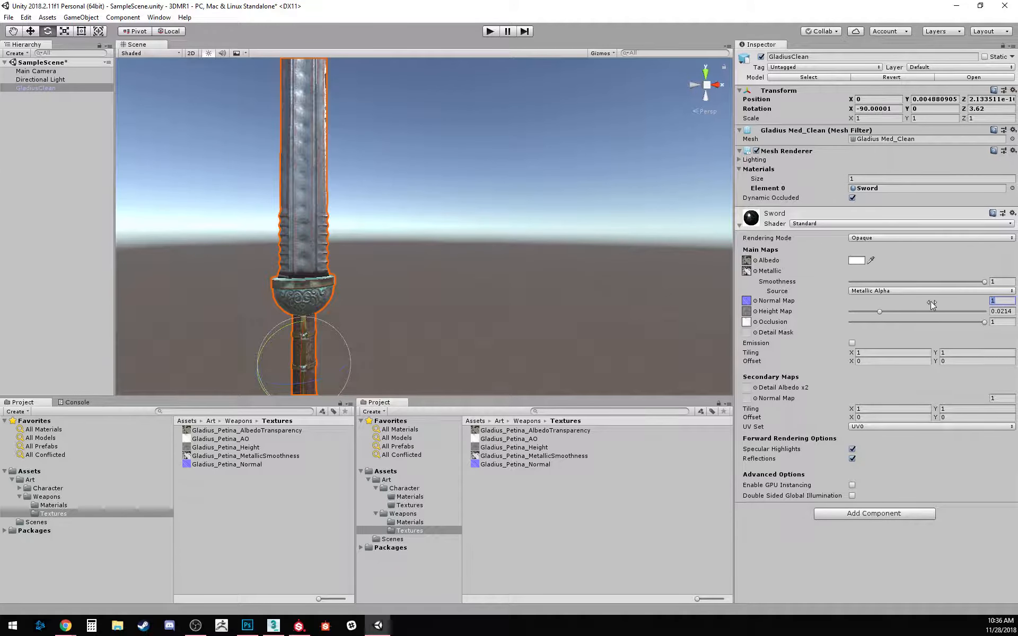
type("2")
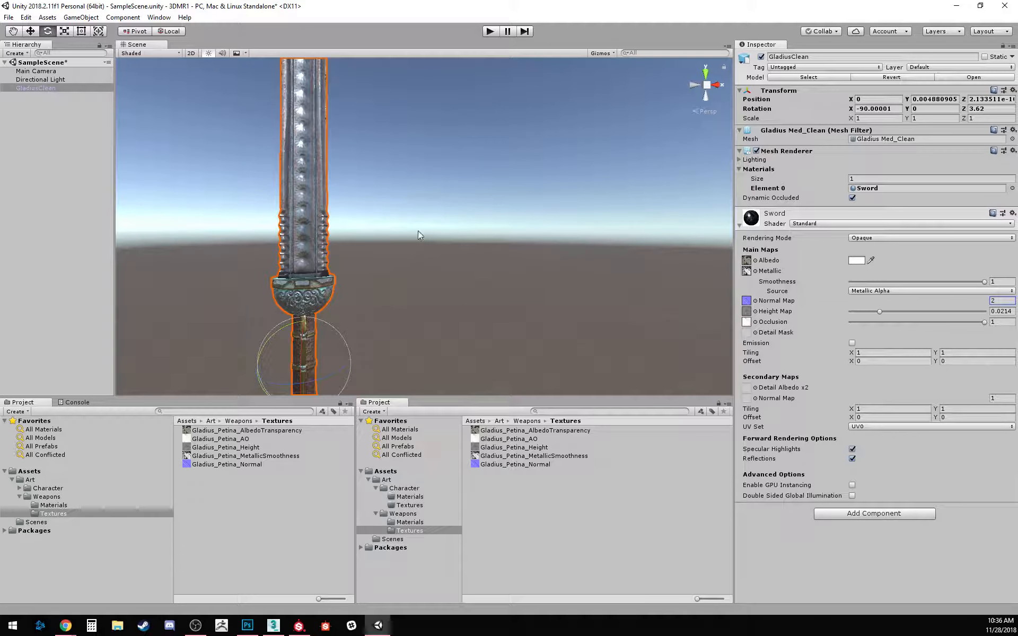
mouse_move(383, 235)
right_mouse_down("alt")
mouse_move(442, 232)
mouse_move(361, 240)
mouse_move(375, 242)
right_mouse_up("alt")
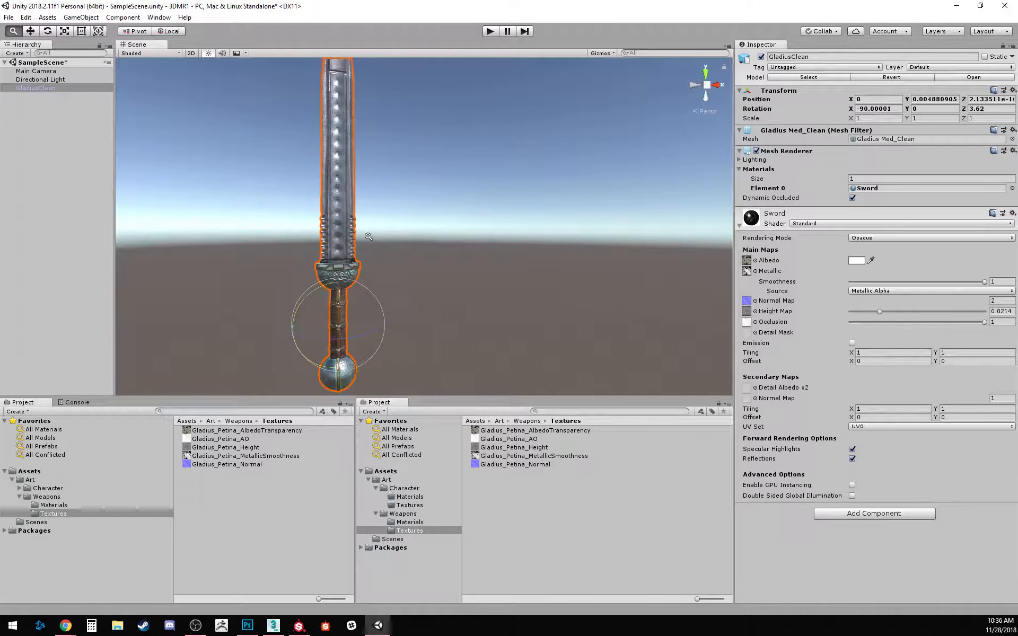
left_click(1002, 303)
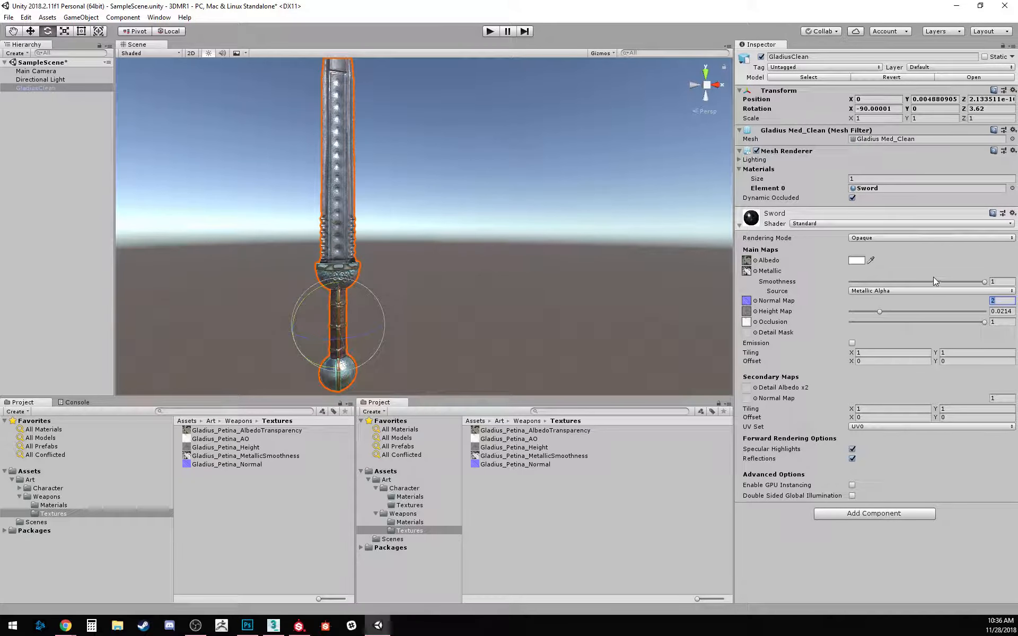
type("1")
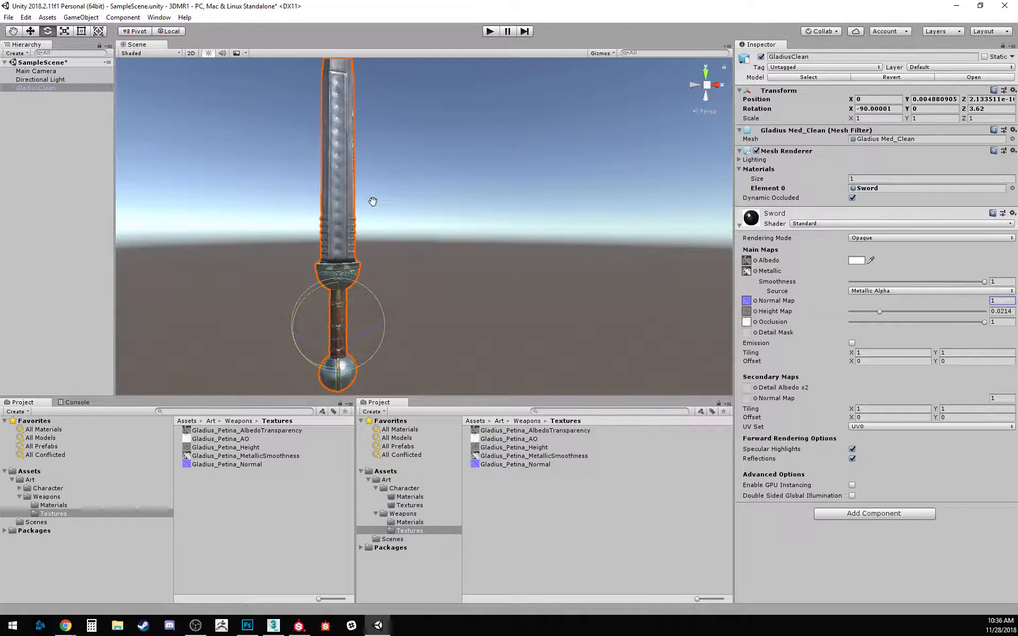
Step: Rotate the sword slightly about its long axis to a Z rotation of about -11.8 and view it whole
middle_click_drag(372, 200, 391, 178)
middle_click_drag(486, 214, 493, 285)
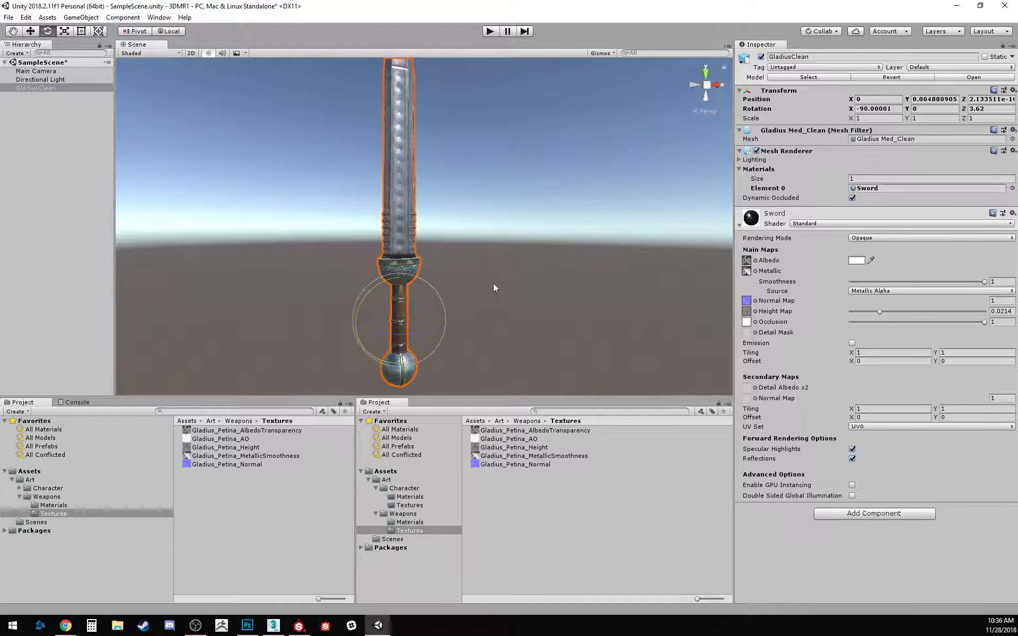
mouse_move(427, 330)
left_mouse_down()
mouse_move(241, 326)
mouse_move(446, 325)
mouse_move(433, 328)
left_mouse_up()
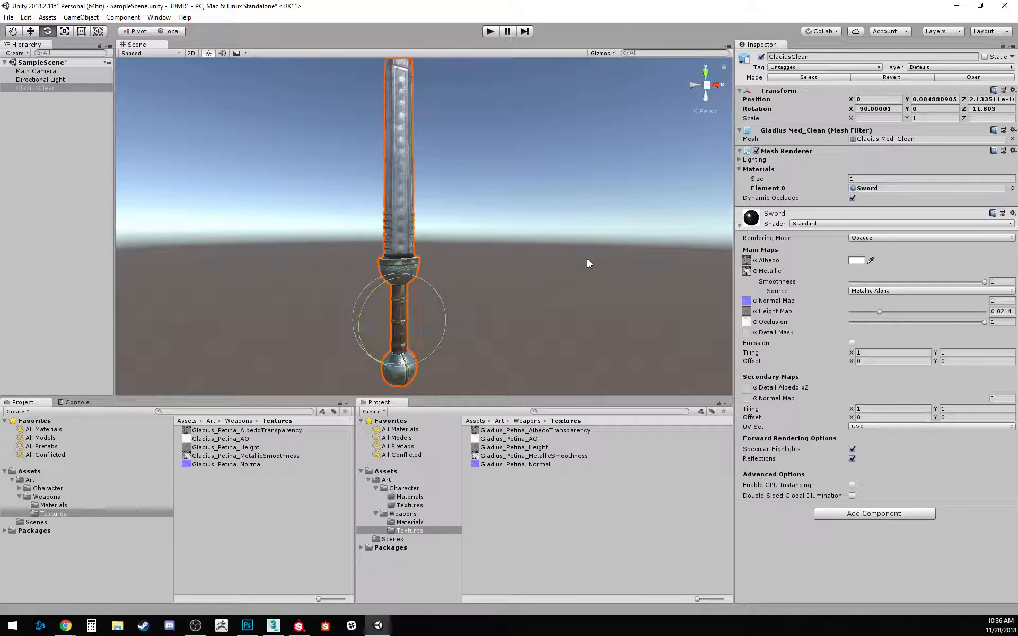
middle_click_drag(543, 230, 544, 255)
scroll(540, 254, "down", 3)
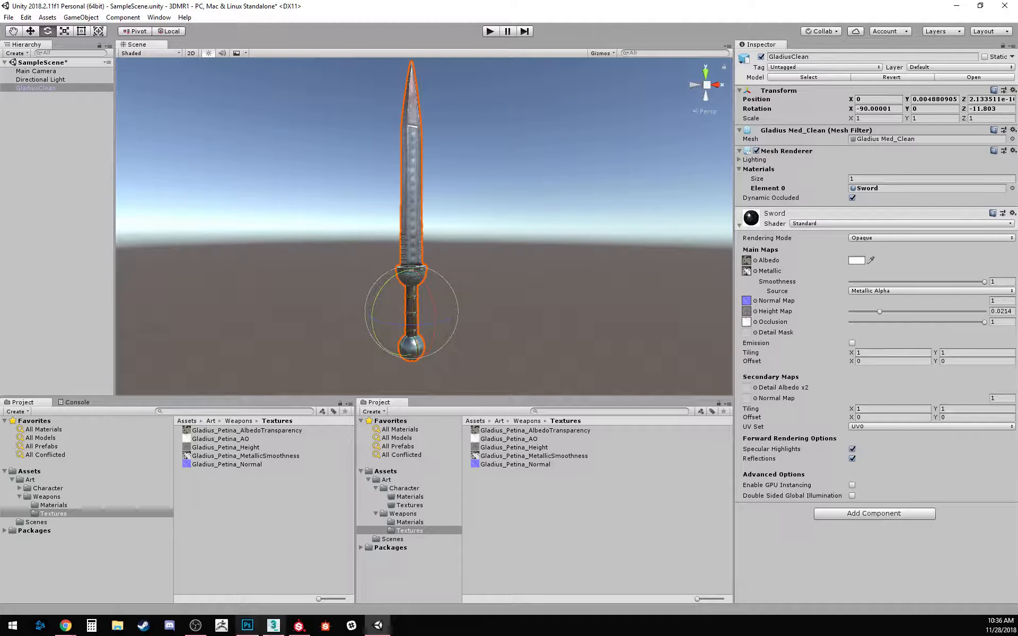
Step: Switch to Substance Painter, render the sword in Iray, and look through the environment and dome display settings
left_click(304, 630)
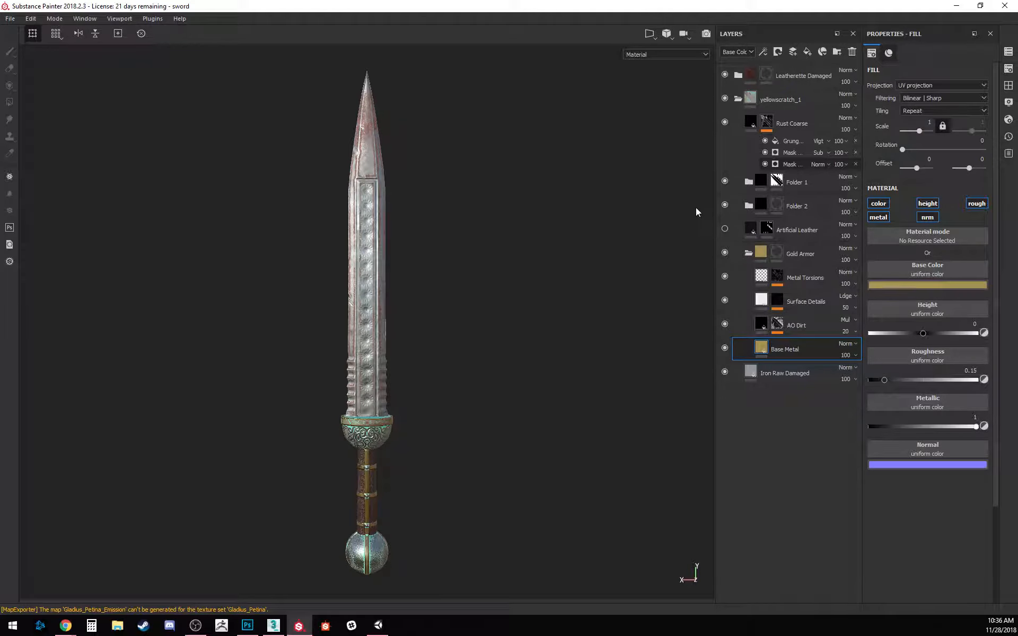
key("F10")
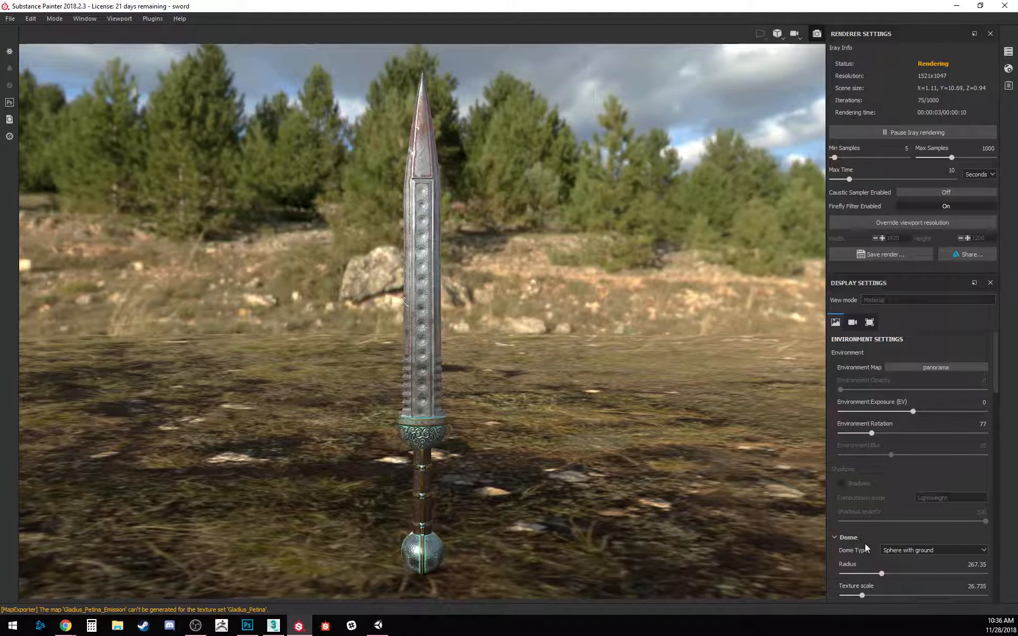
scroll(886, 524, "down", 5)
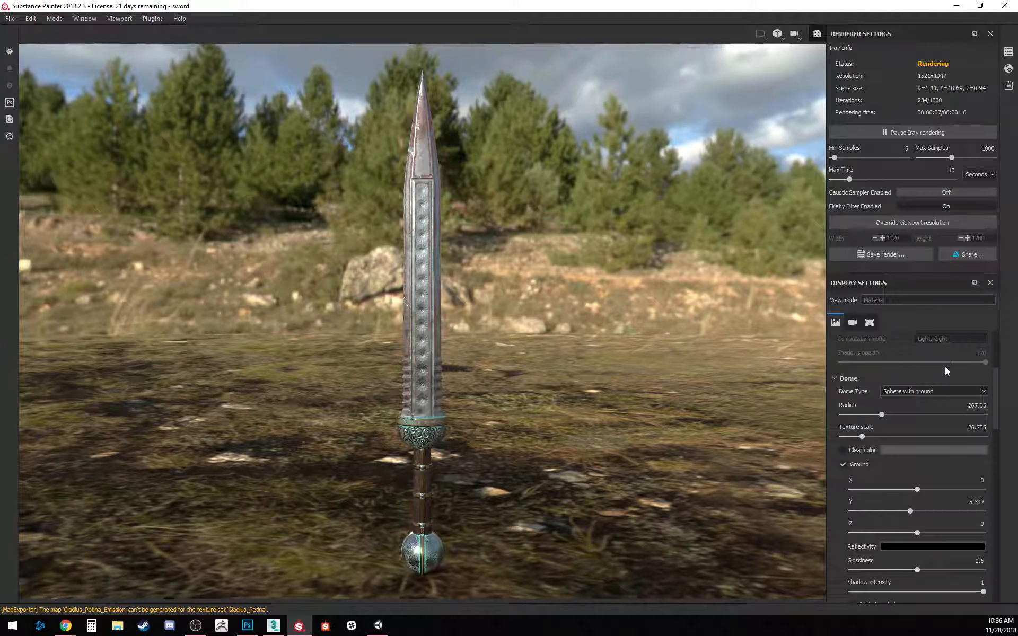
scroll(941, 352, "up", 4)
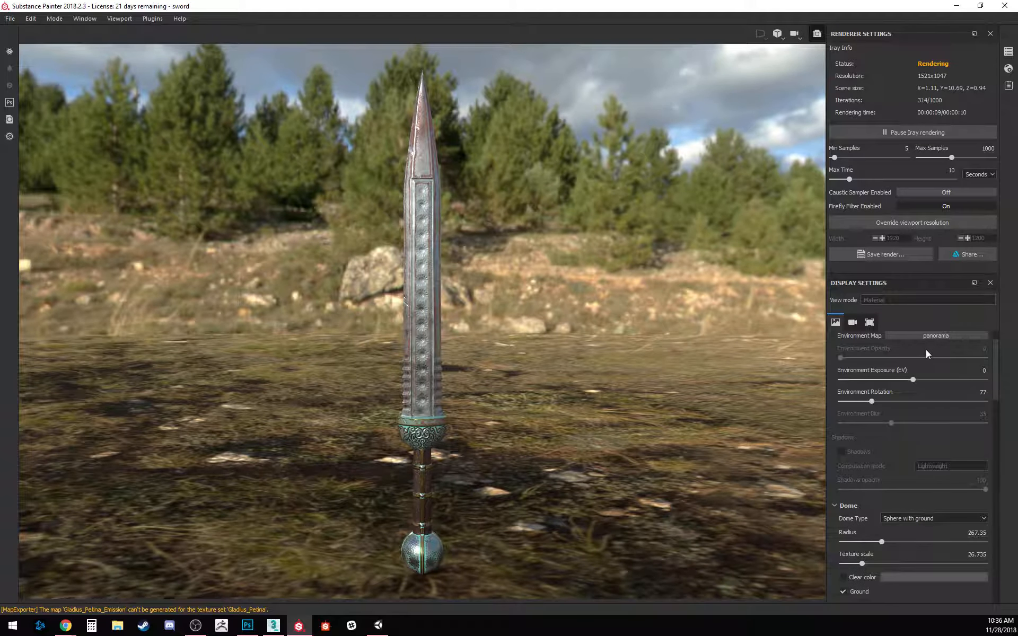
Step: Browse the available environment maps and set the Iray render's environment map to bus_garage
left_click(931, 335)
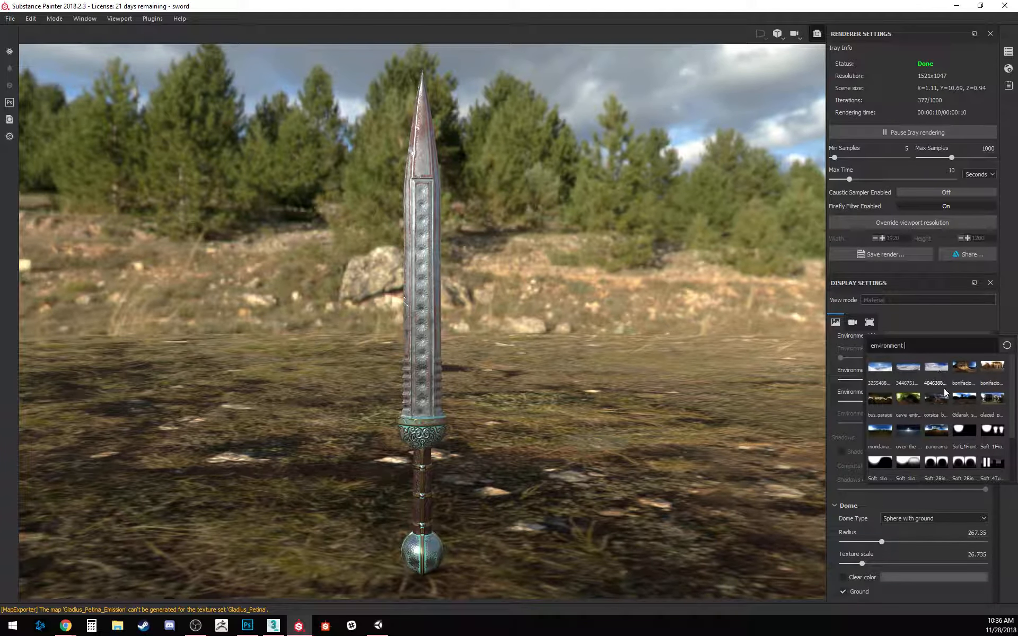
mouse_move(947, 397)
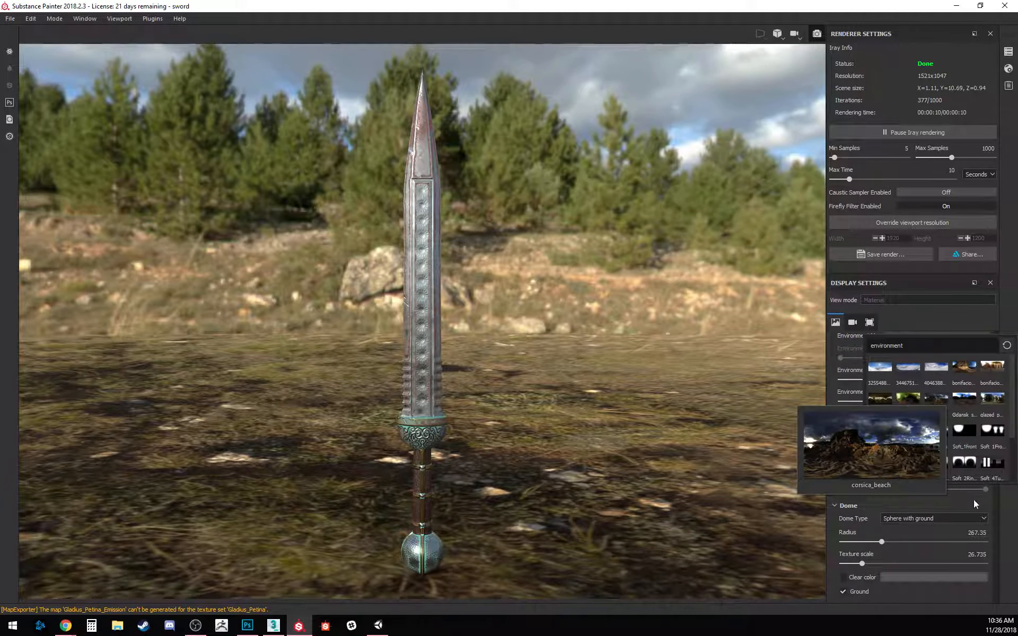
scroll(963, 447, "down", 2)
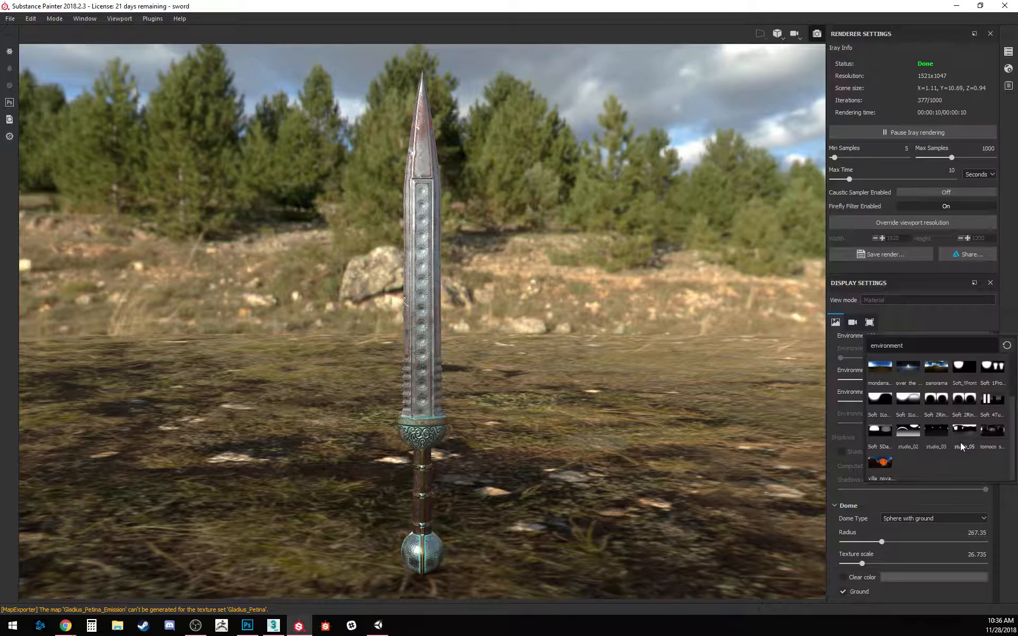
scroll(968, 432, "up", 2)
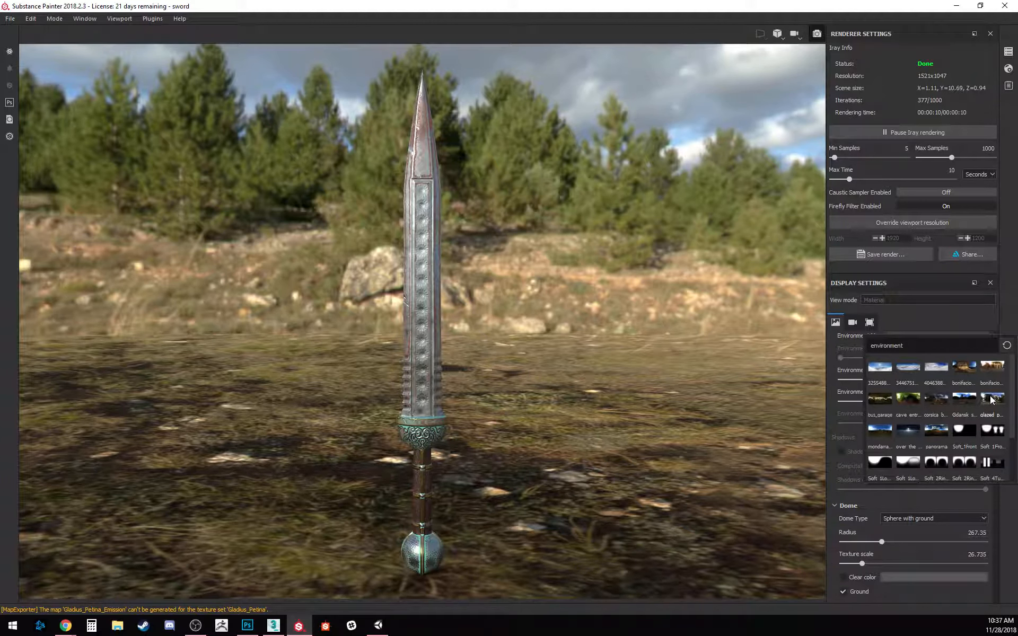
mouse_move(992, 399)
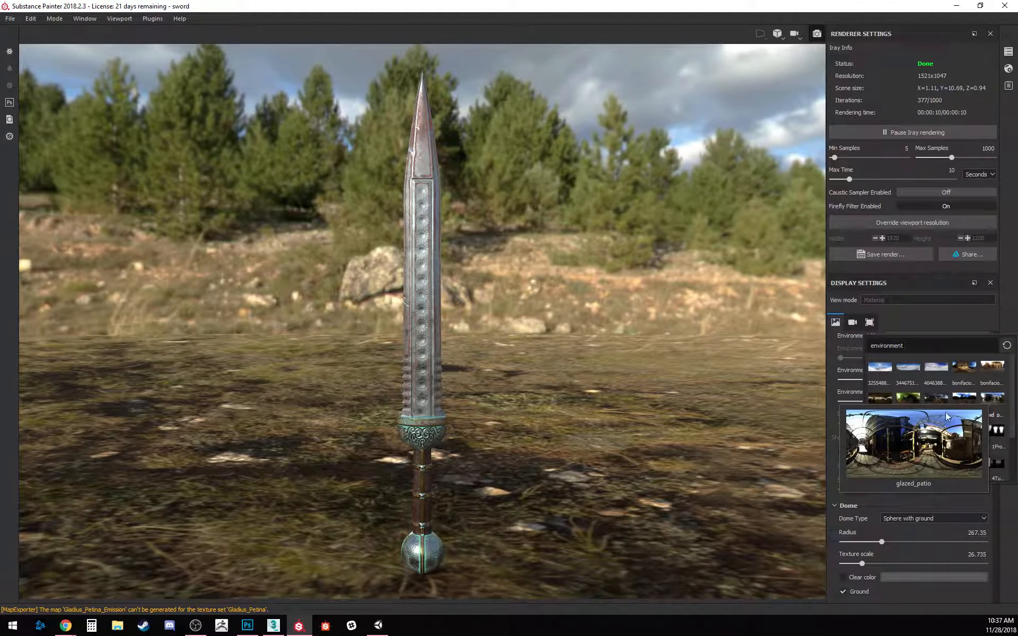
left_click(880, 393)
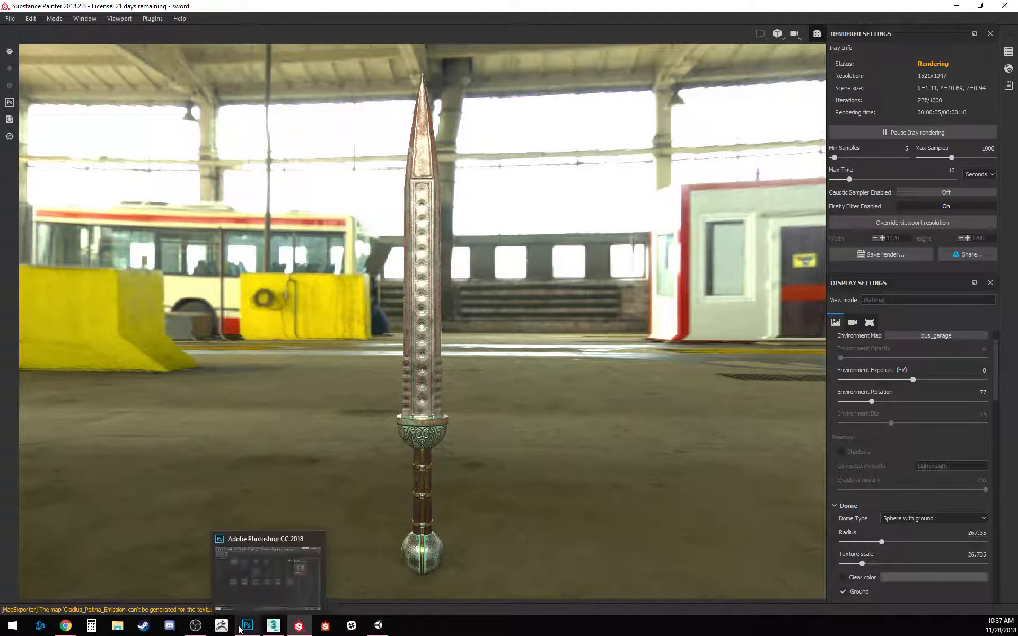
mouse_move(274, 627)
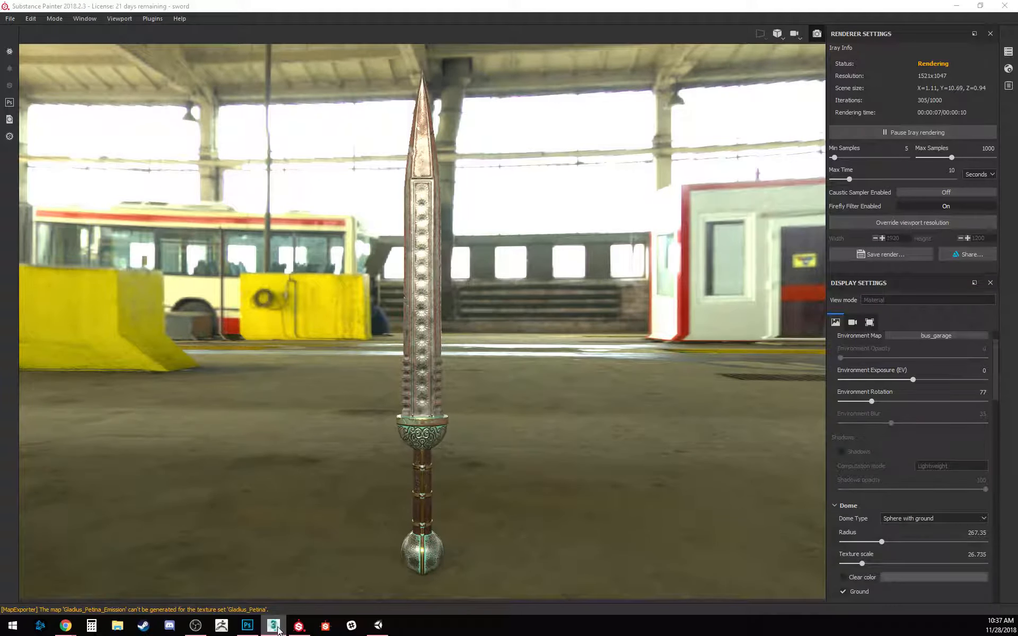
right_click(278, 629)
left_click(262, 606)
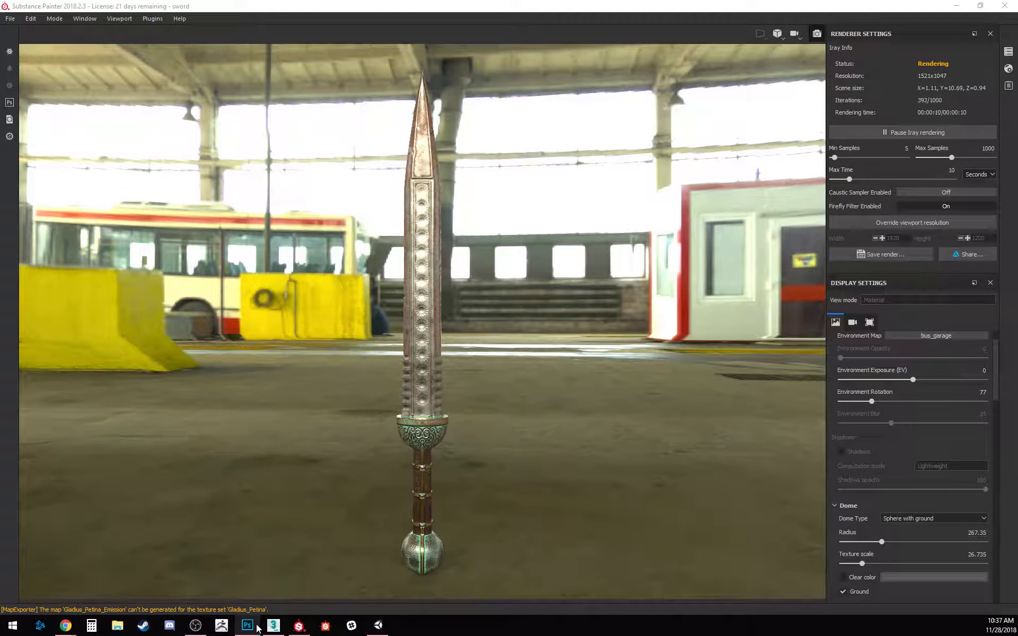
Step: Switch back to Unity and create a folder named Skybox inside the project's Art folder
mouse_move(256, 629)
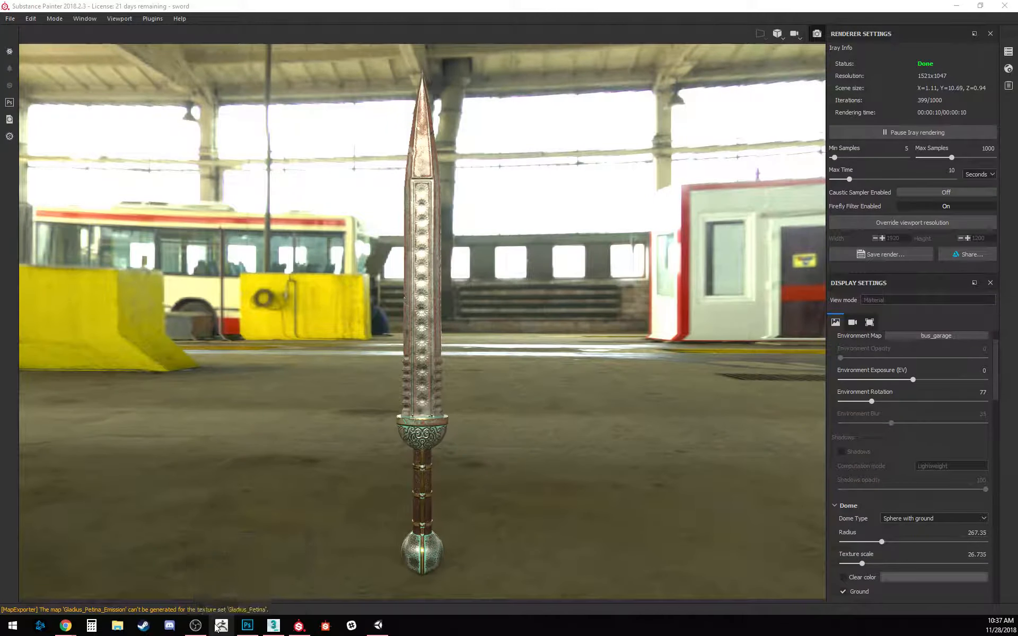
left_click(198, 629)
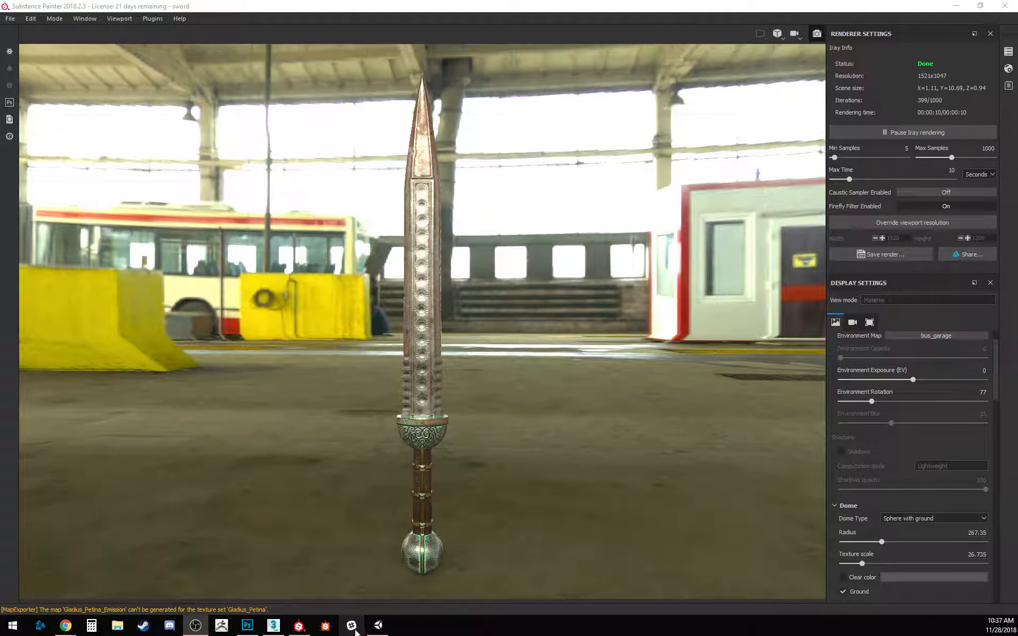
left_click(378, 625)
mouse_move(519, 156)
middle_mouse_down()
mouse_move(514, 184)
mouse_move(516, 154)
mouse_move(510, 161)
middle_mouse_up()
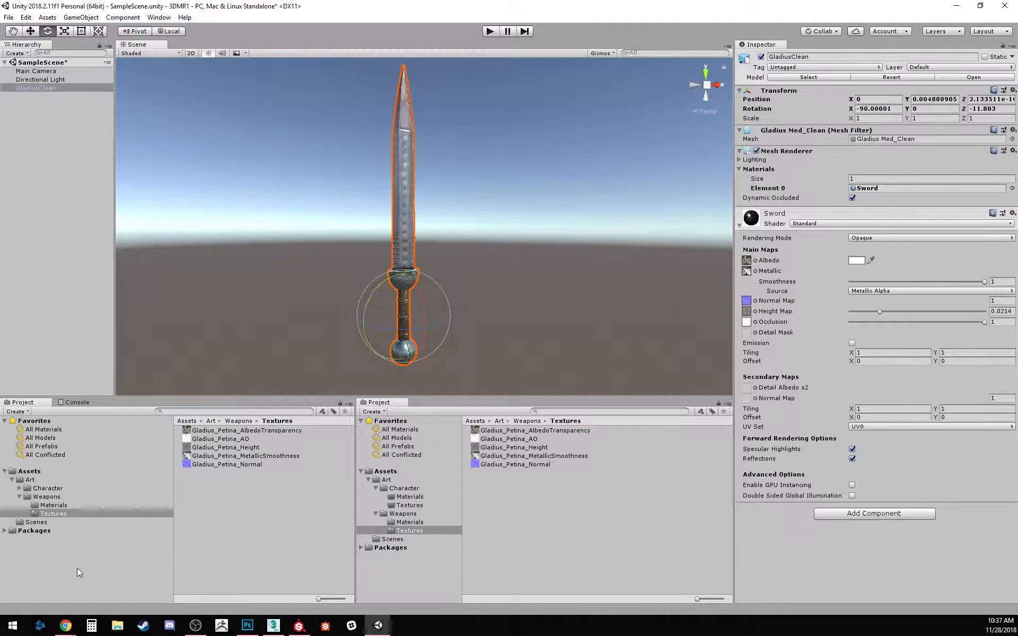
left_click(53, 498)
left_click(30, 479)
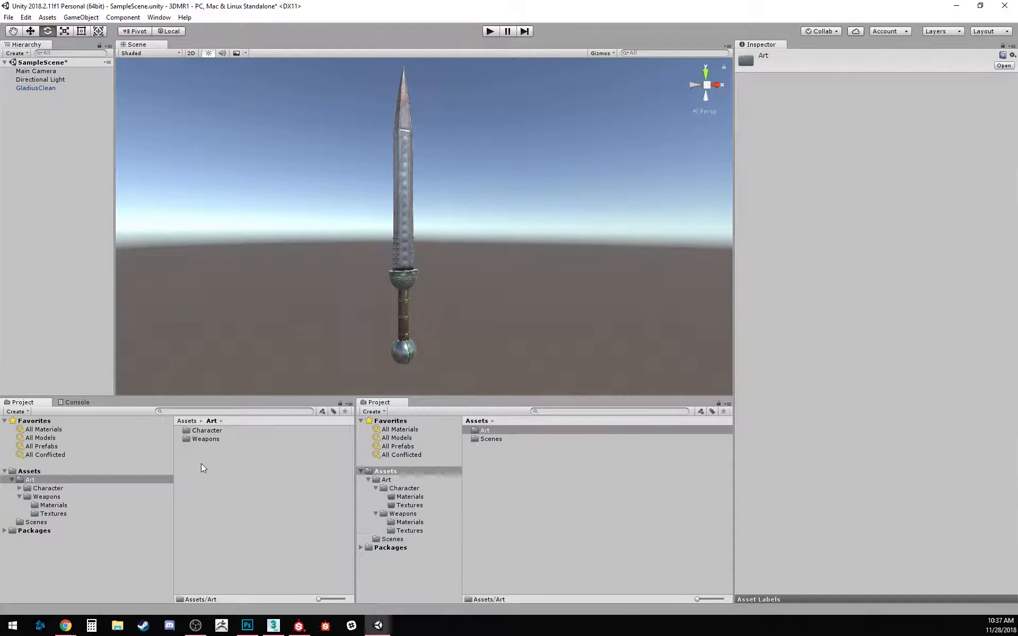
right_click(201, 468)
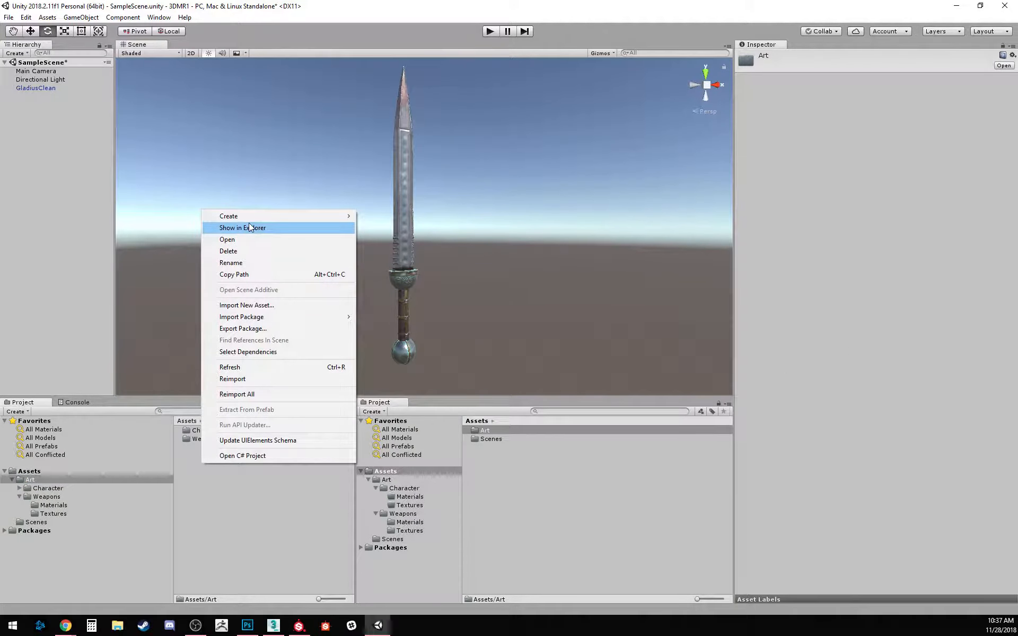
mouse_move(249, 216)
left_click(382, 217)
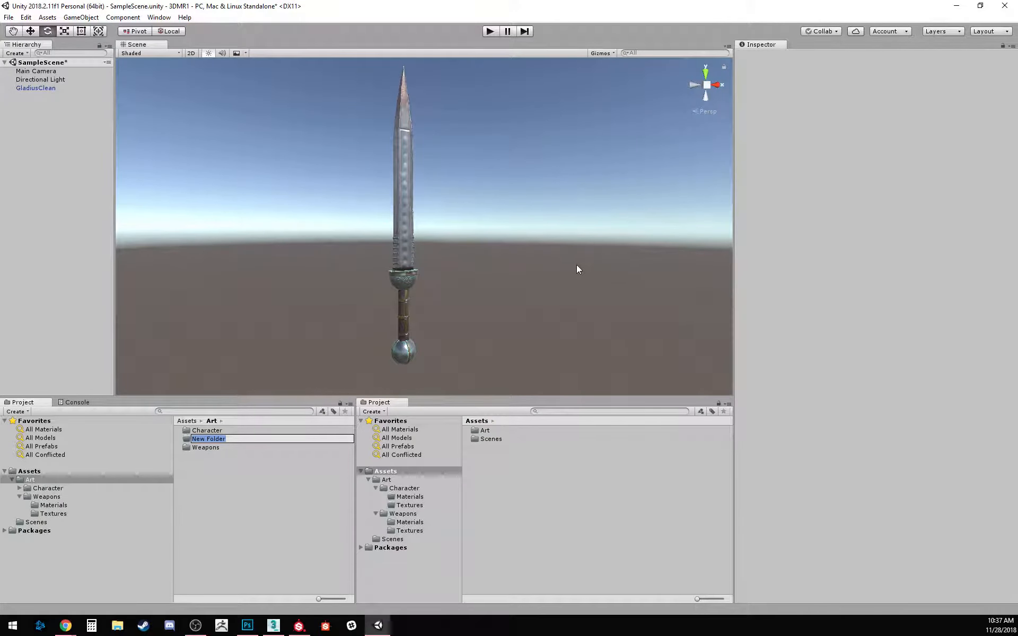
type("Skybox")
key("Return")
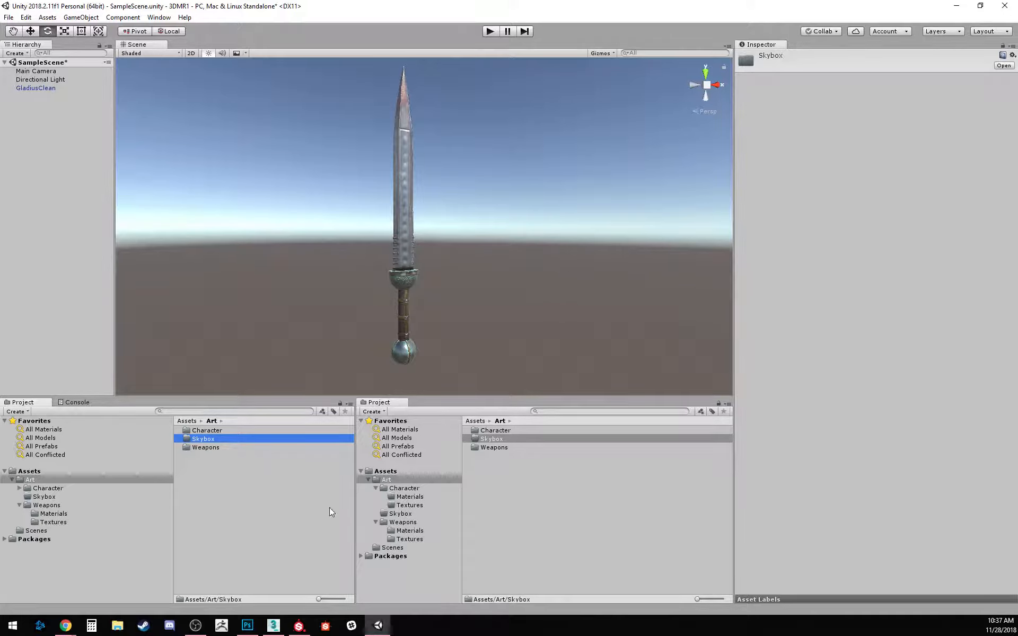
right_click(224, 466)
left_click(190, 462)
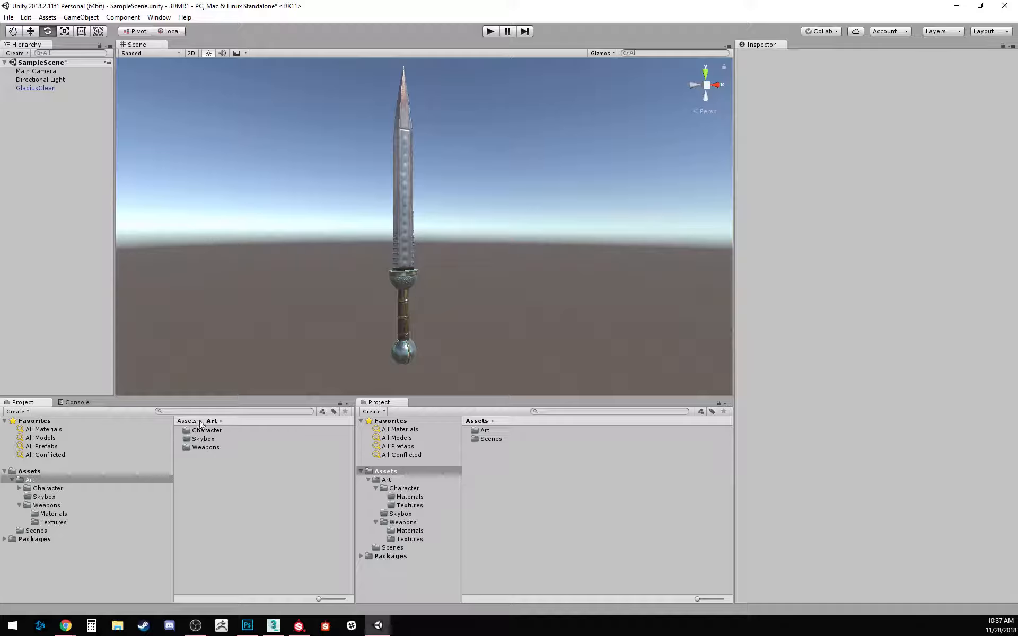
Step: Switch to File Explorer and open the Program Files folder on the Scnd Drve Prt 1 (G:) drive
left_click(118, 626)
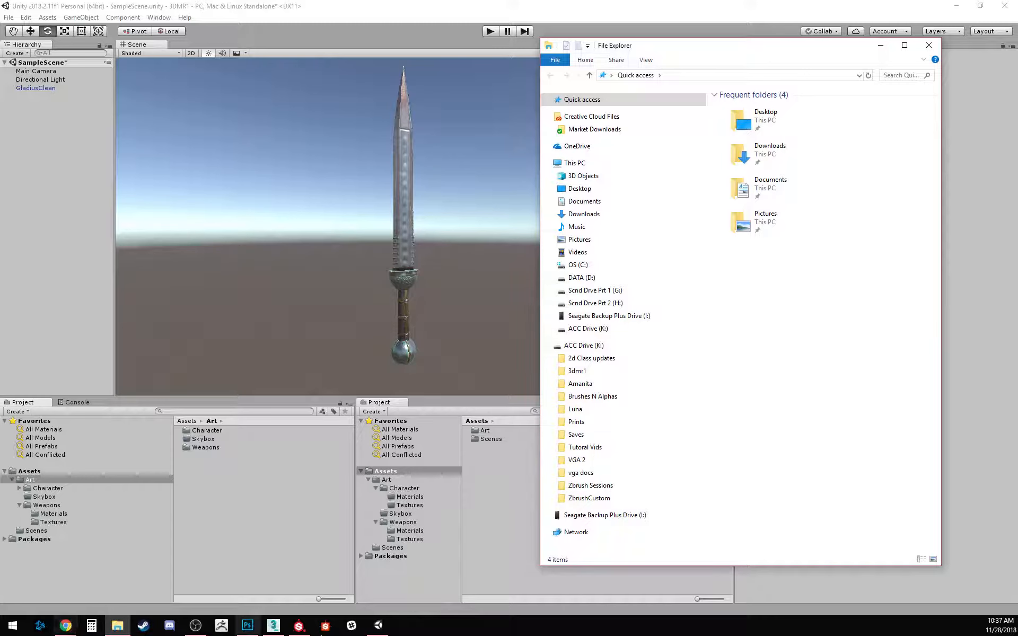
left_click(299, 626)
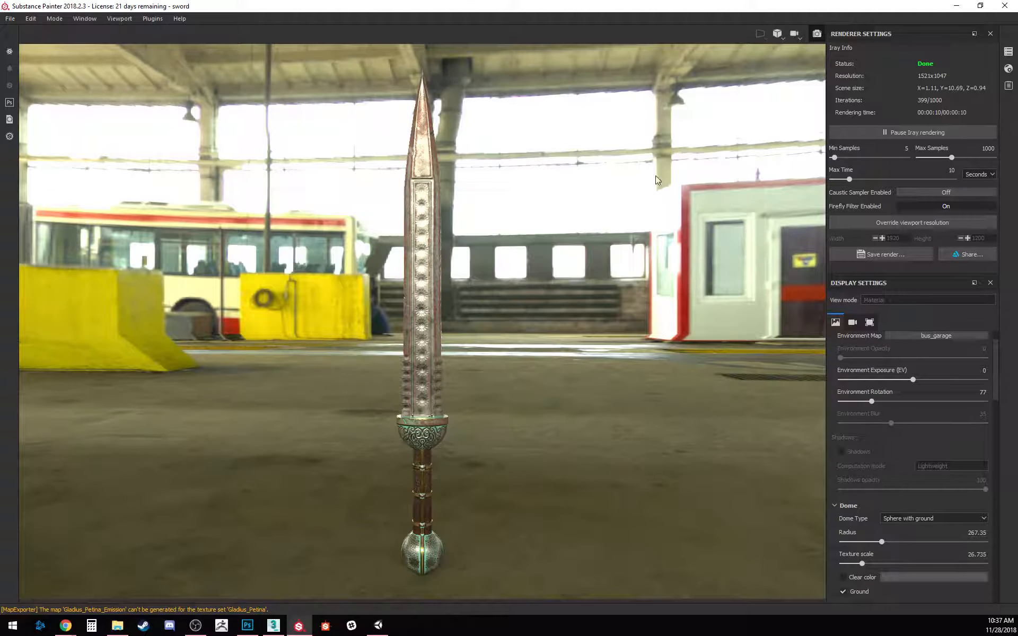
left_click(299, 626)
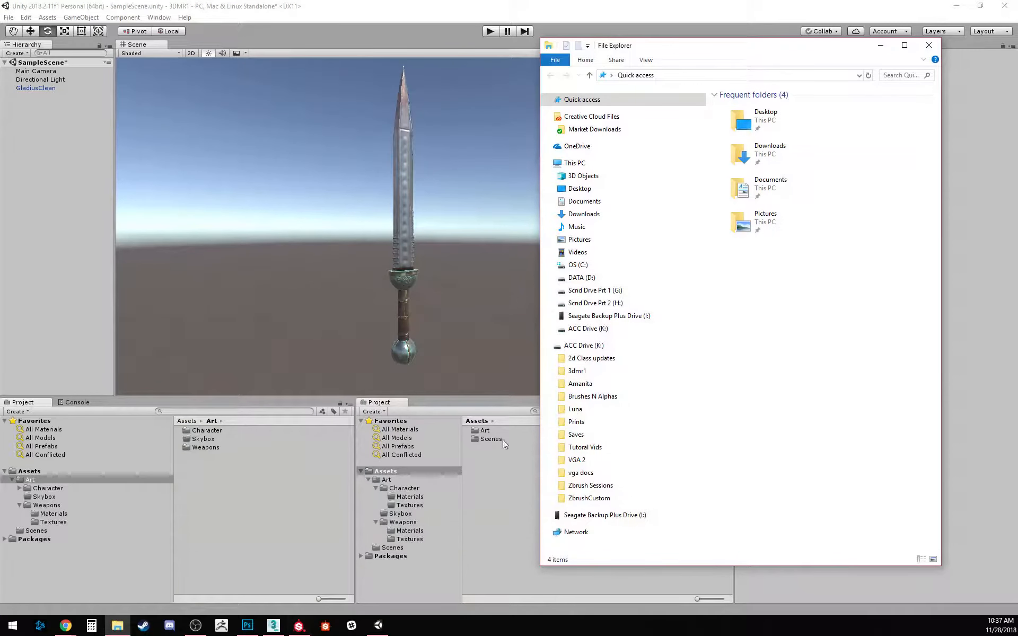
left_click(593, 291)
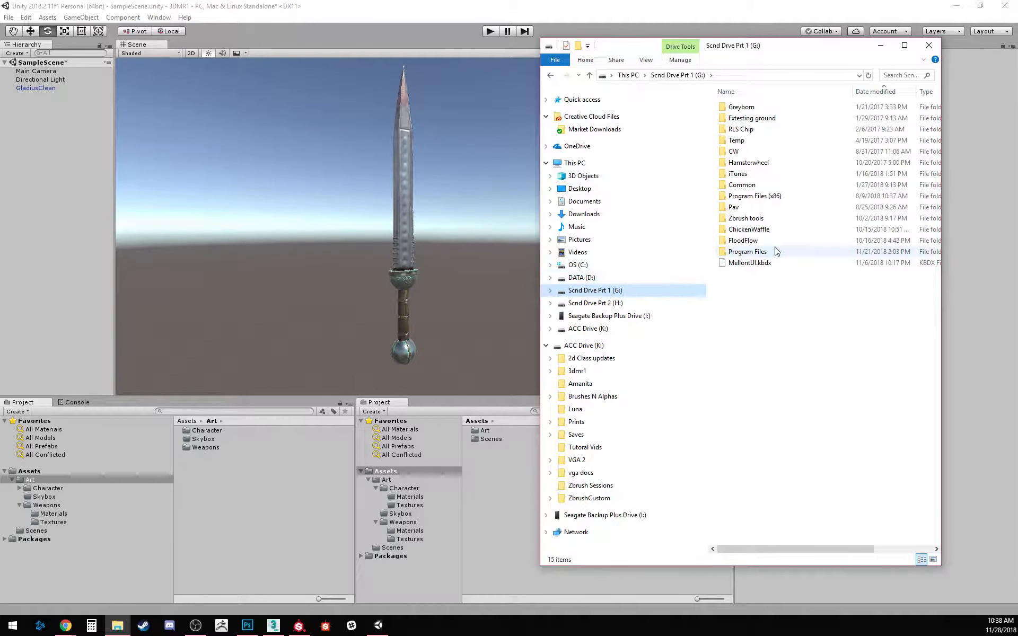
left_click(741, 199)
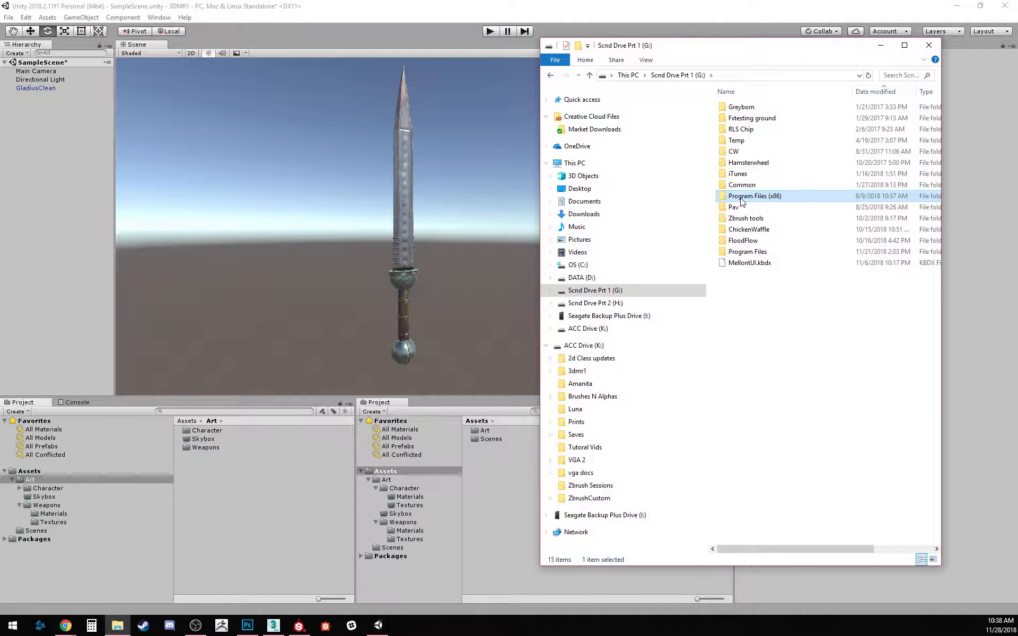
double_click(740, 200)
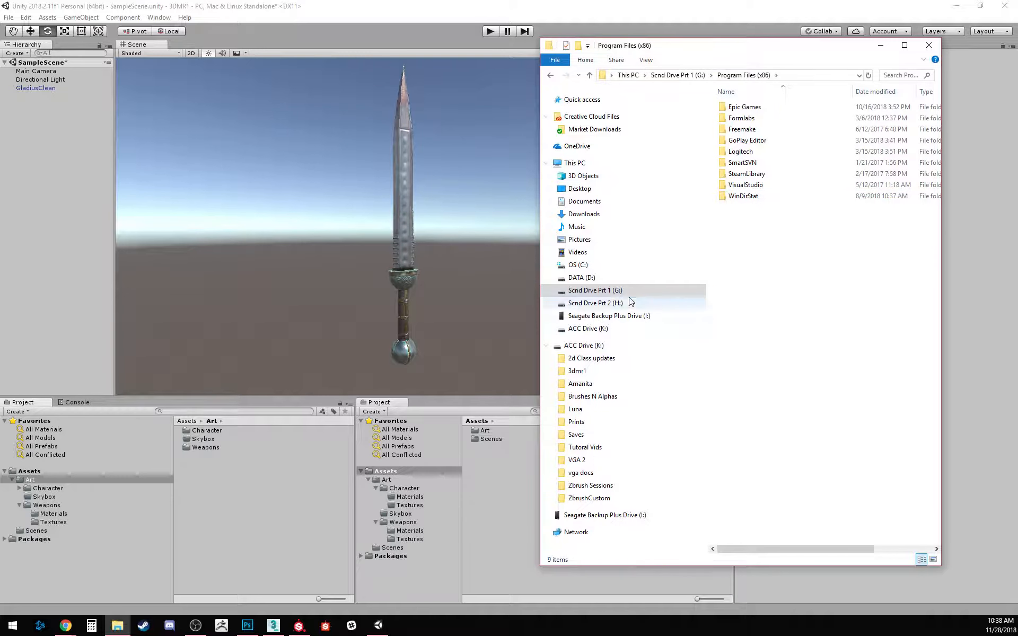
left_click(550, 290)
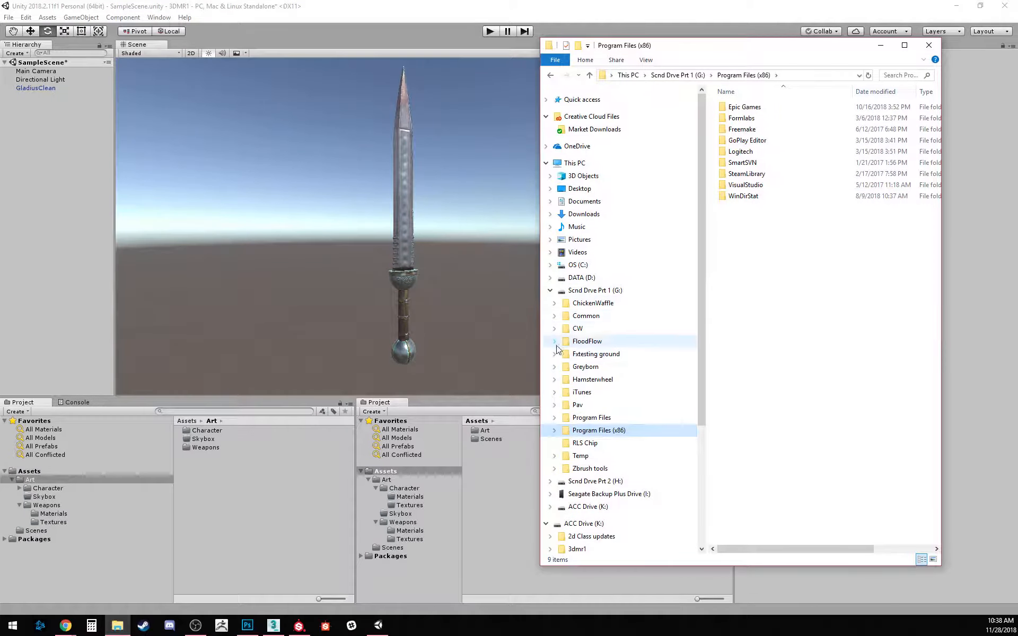
left_click(555, 431)
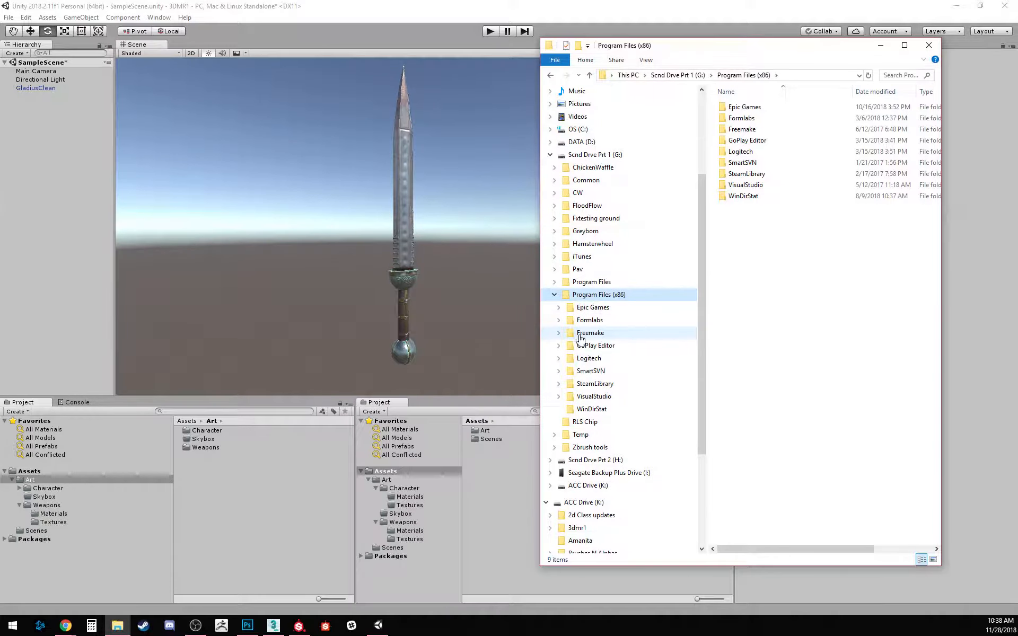
left_click(583, 283)
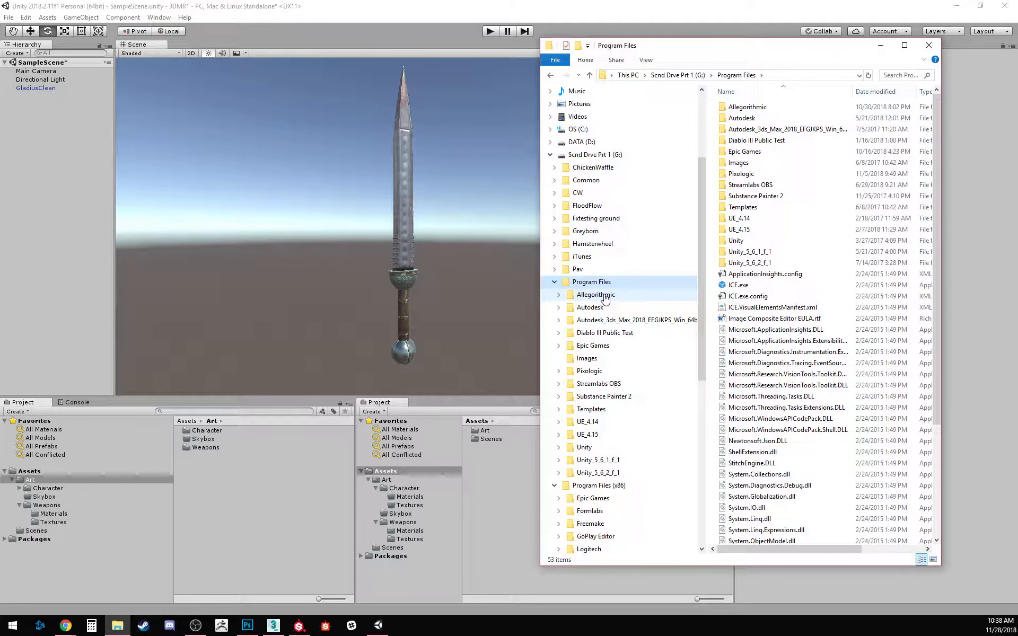
Step: Open the Interior environments folder under Allegorithmic\Substance Painter\resources\shelf\allegorithmic\environments
left_click(605, 299)
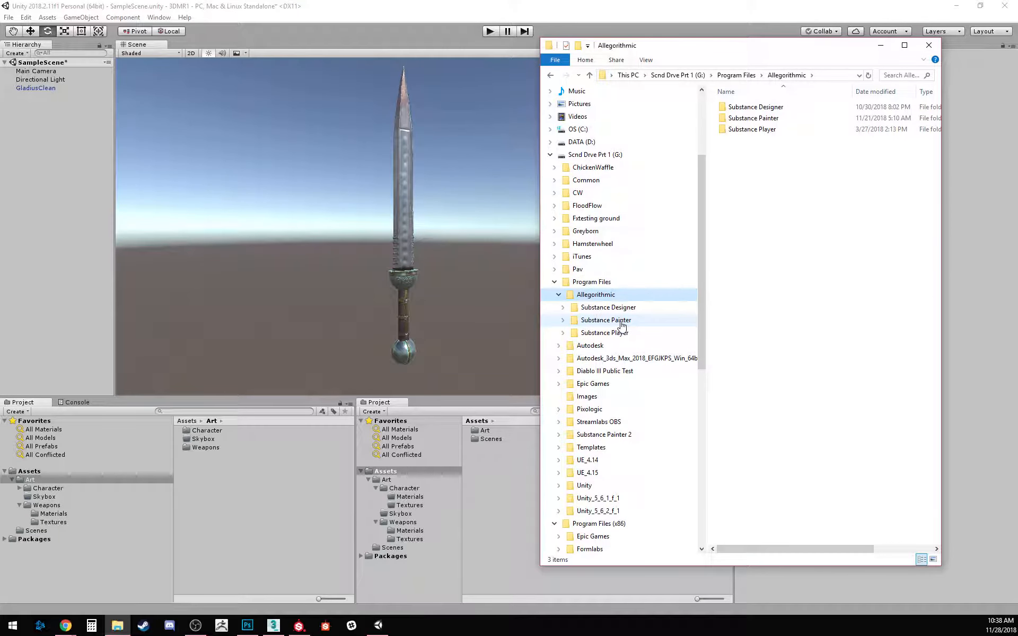
left_click(624, 324)
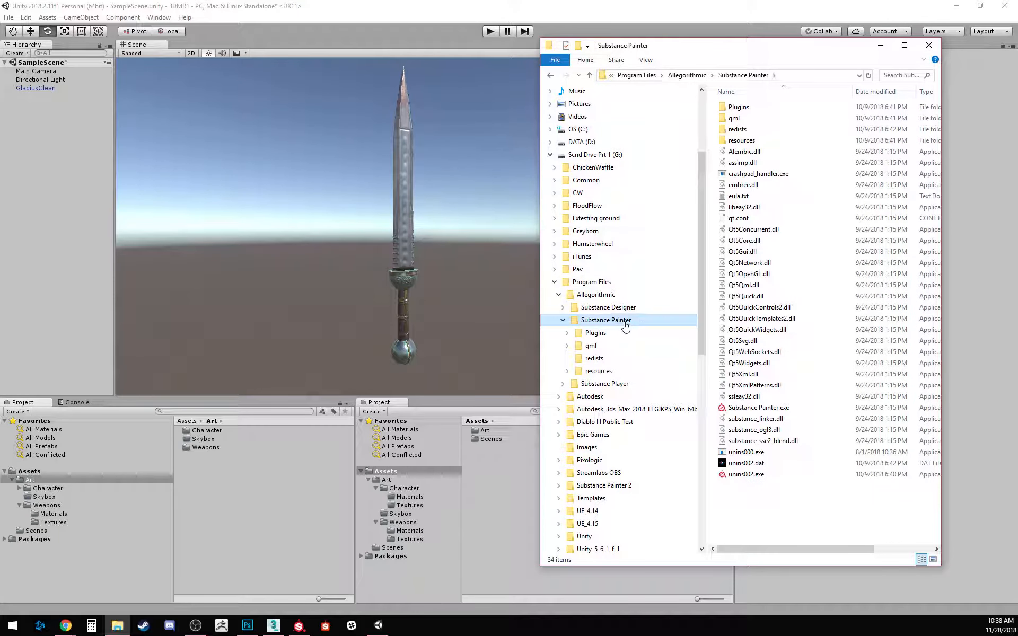
left_click(609, 371)
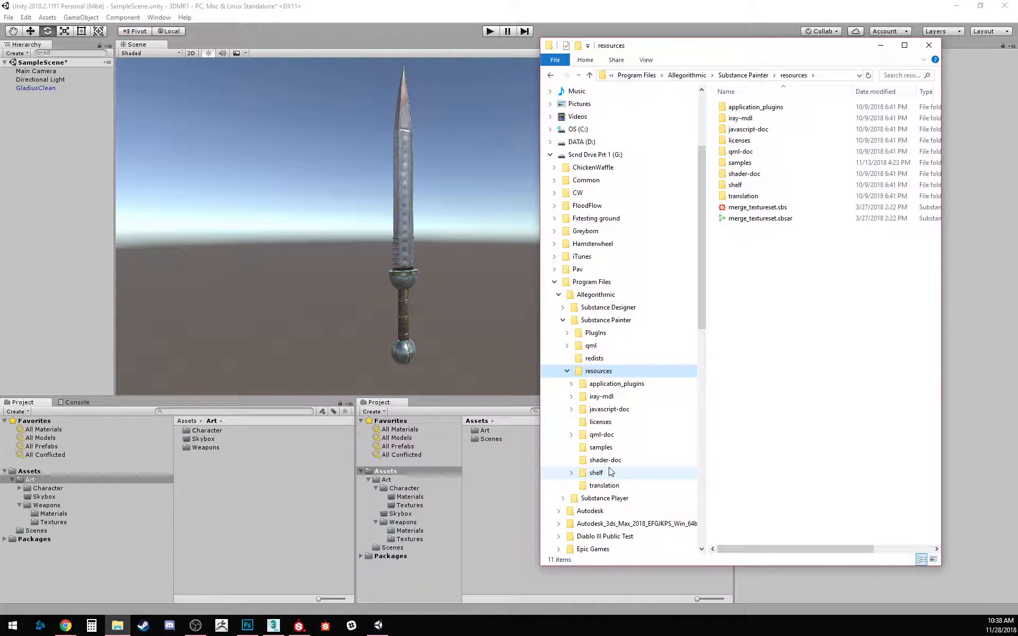
left_click(596, 473)
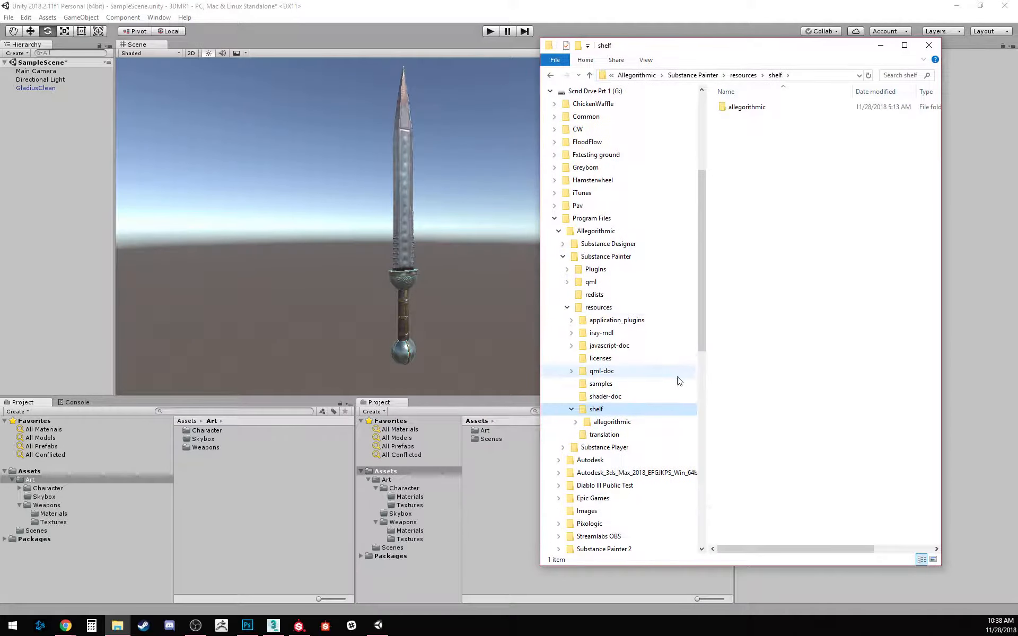
left_click(611, 422)
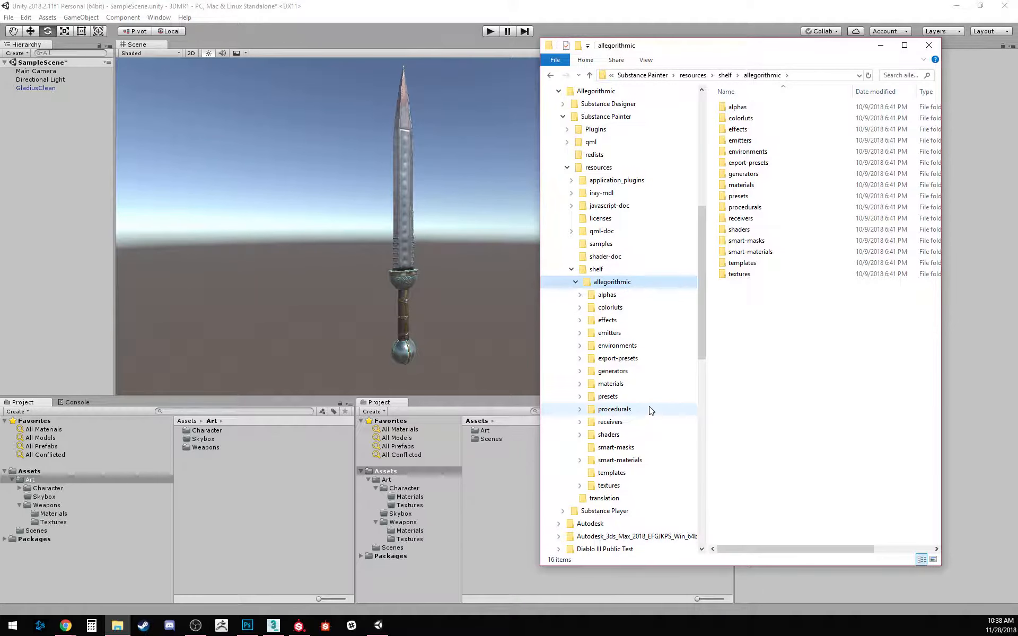
left_click(612, 345)
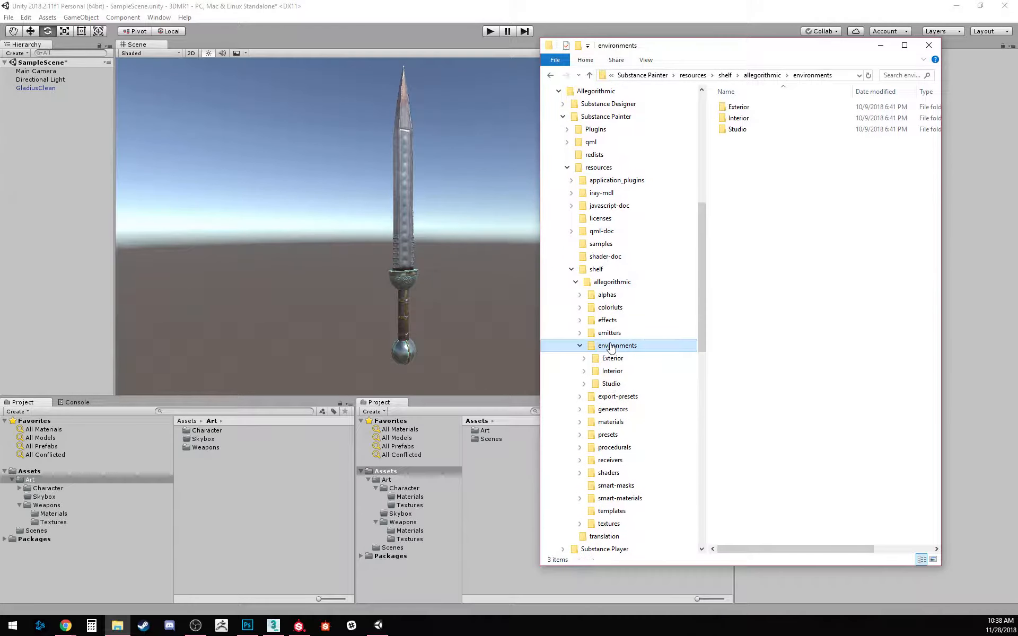
double_click(739, 118)
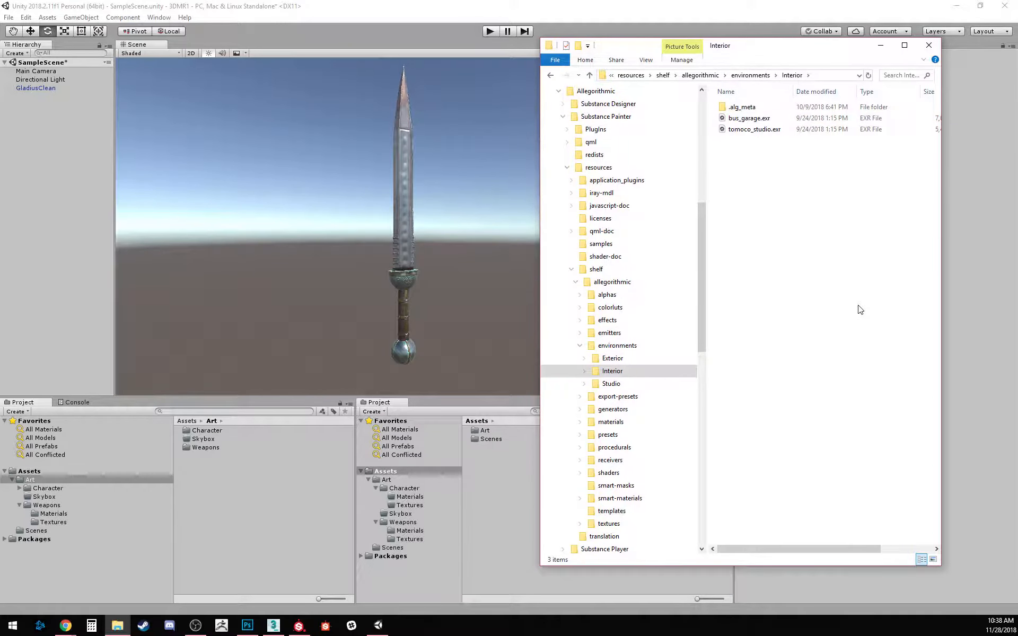
Step: Import bus_garage.exr into Unity's Art/Skybox folder and select the imported texture
left_click(756, 121)
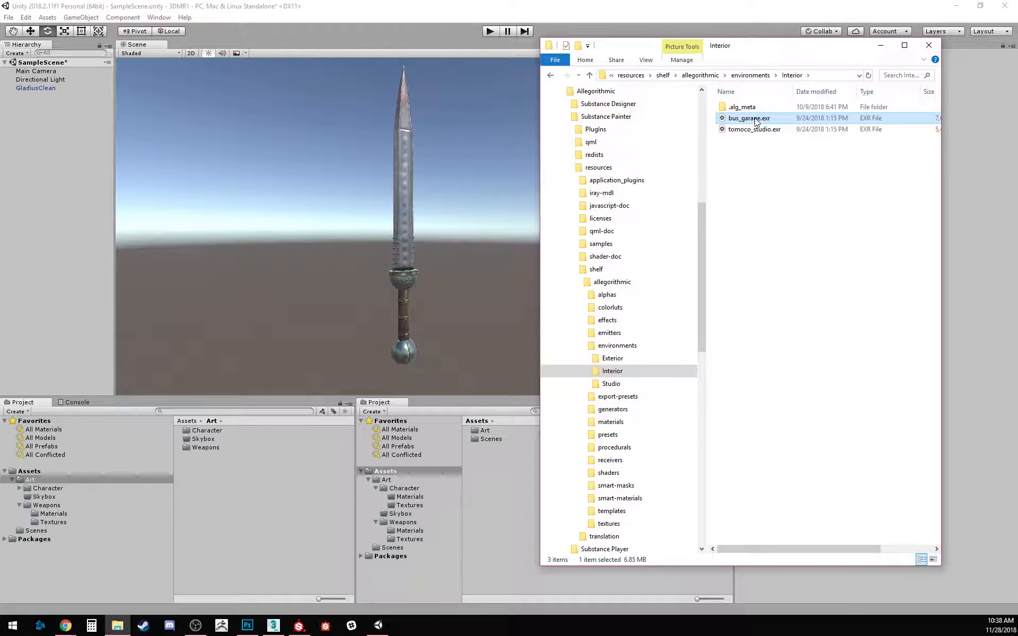
double_click(205, 439)
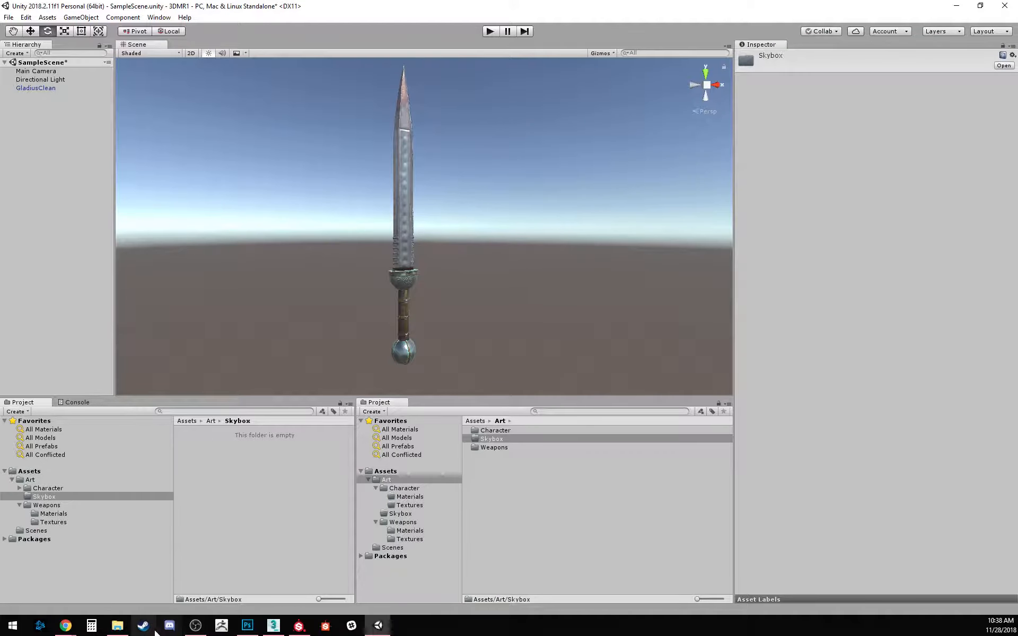
left_click(117, 626)
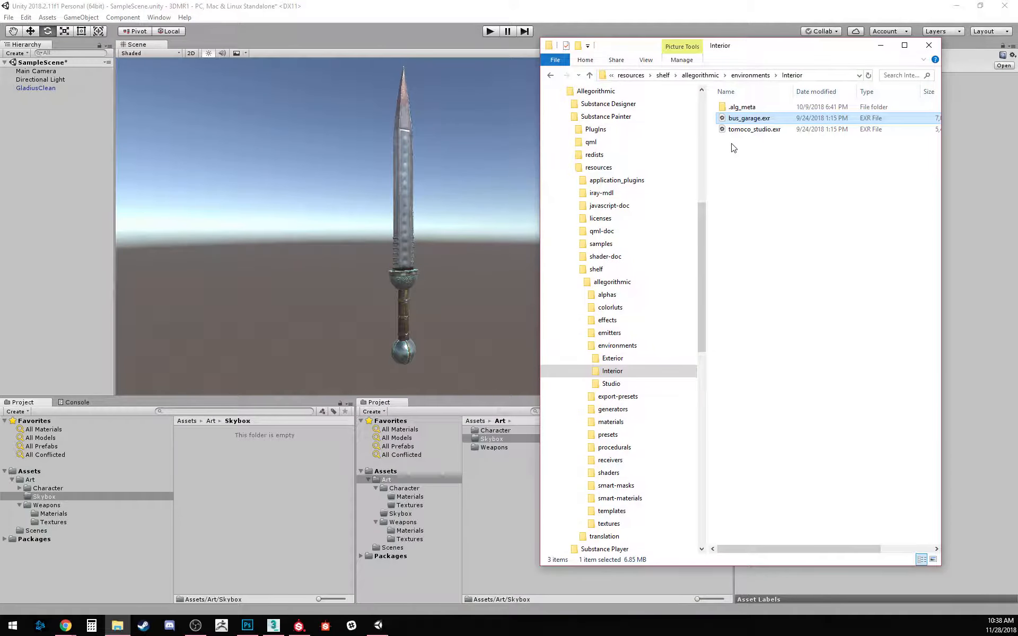
left_click_drag(755, 122, 273, 470)
left_click(208, 432)
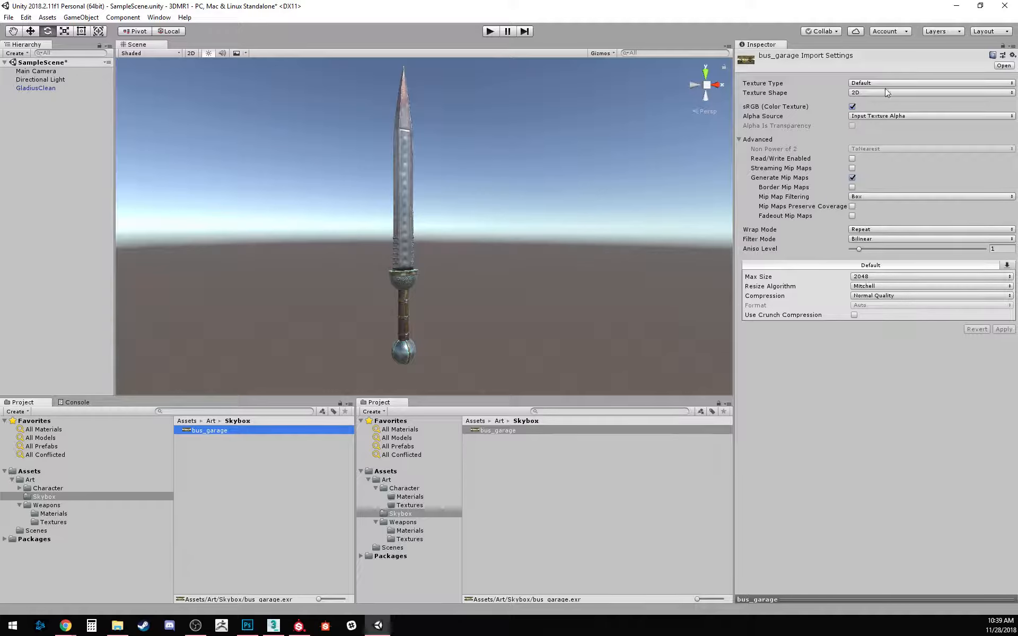
left_click(214, 472)
left_click(217, 432)
Step: Keep the bus_garage texture type at Default and set its texture shape to Cube
left_click(902, 84)
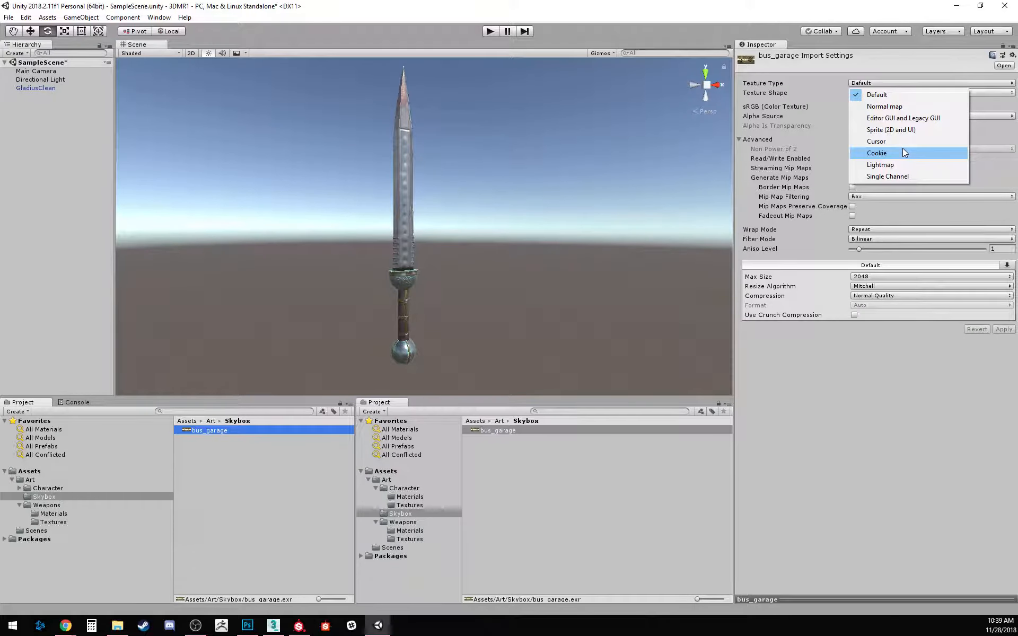
left_click(842, 99)
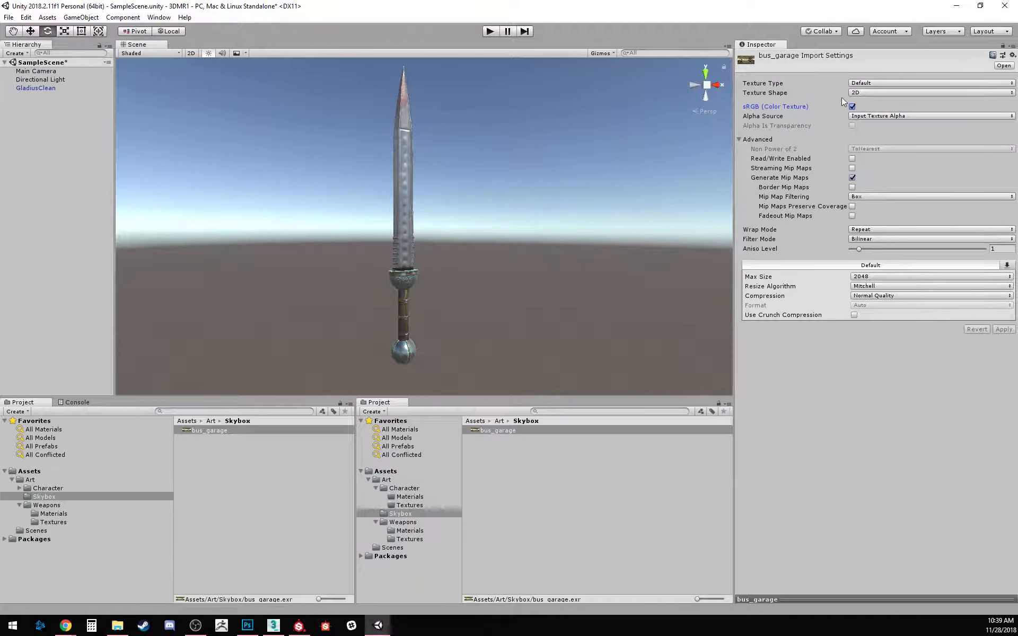
left_click(869, 93)
left_click(874, 118)
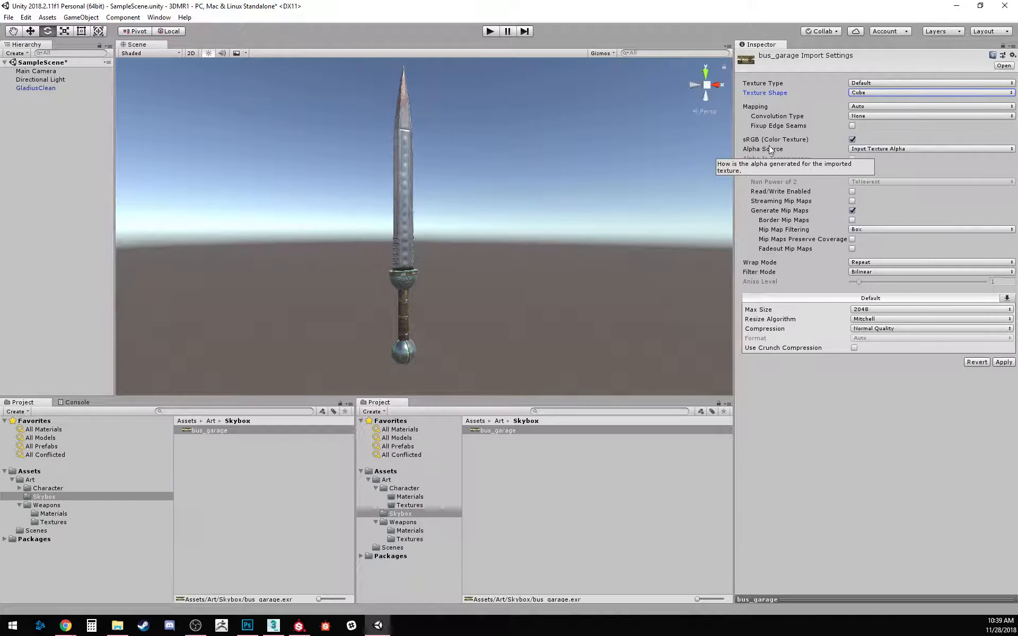
Step: Enable Read/Write for the bus_garage texture and set its mapping to Latitude-Longitude Layout (Cylindrical)
left_click(889, 150)
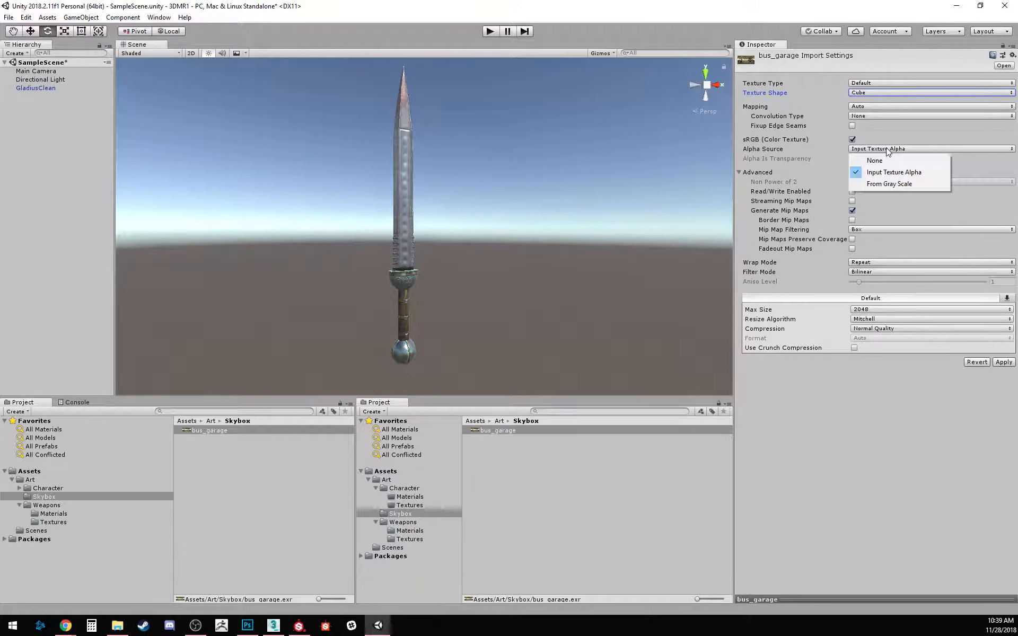
left_click(895, 229)
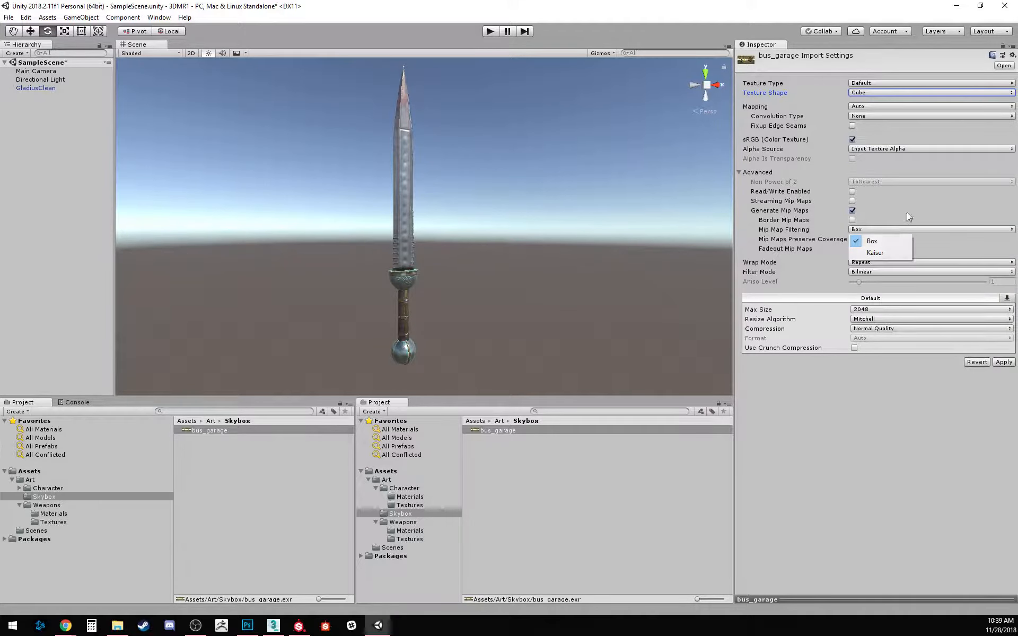
left_click(918, 190)
left_click(906, 106)
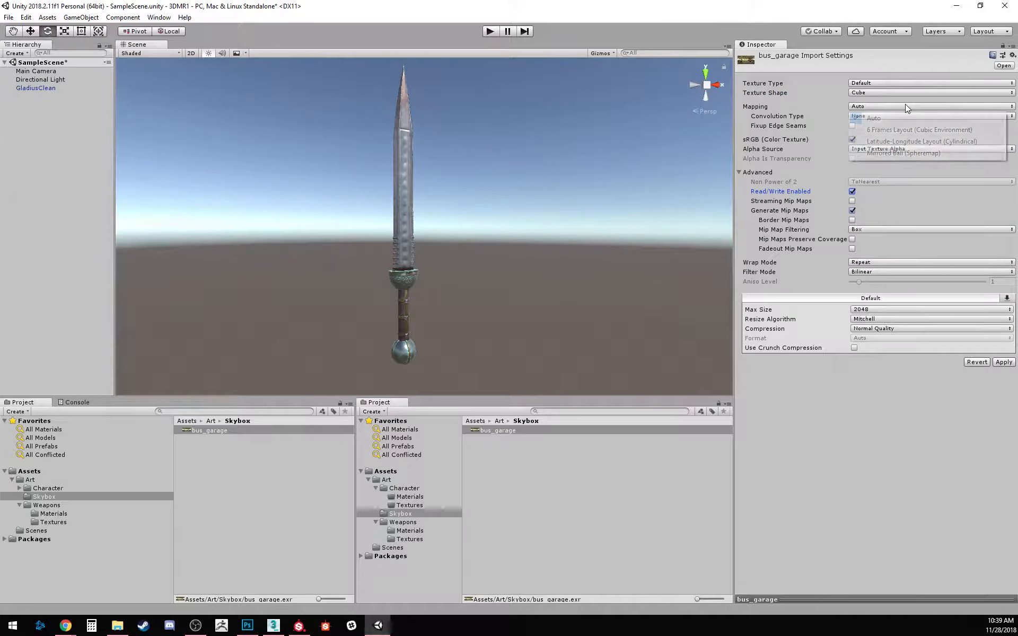
left_click(906, 144)
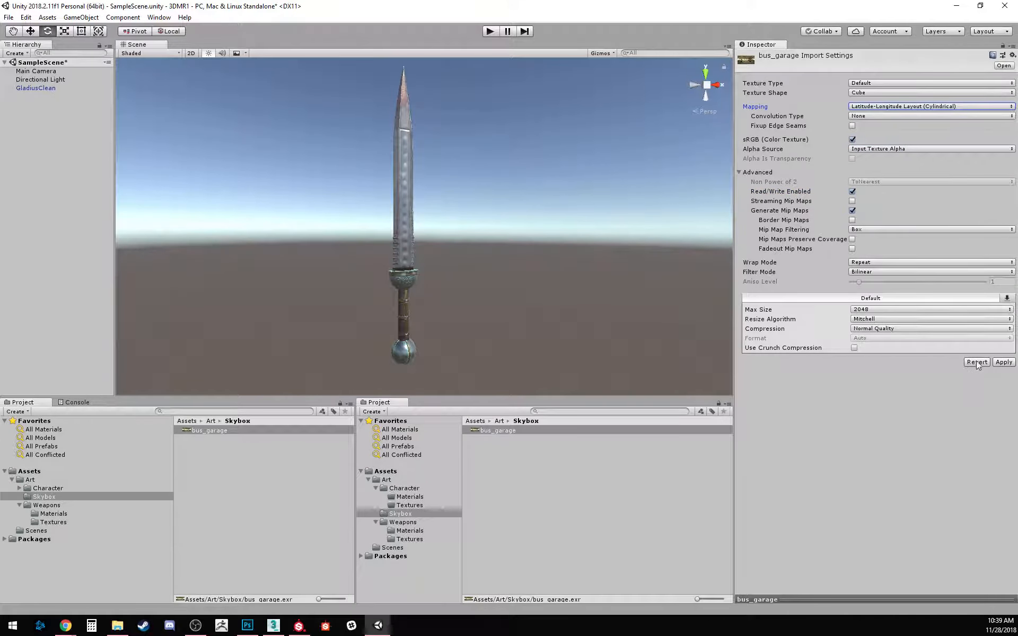
Step: Apply the cubemap import settings to the bus_garage texture
left_click(1003, 363)
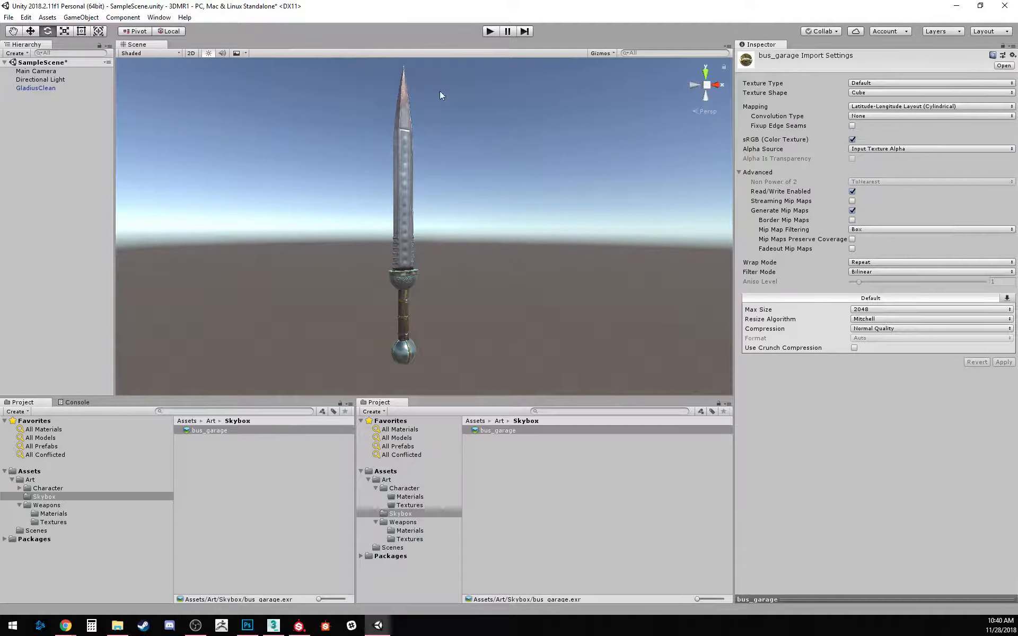
Step: Open the Lighting settings and dock them in their own column beside the Inspector so both are visible
right_click(754, 48)
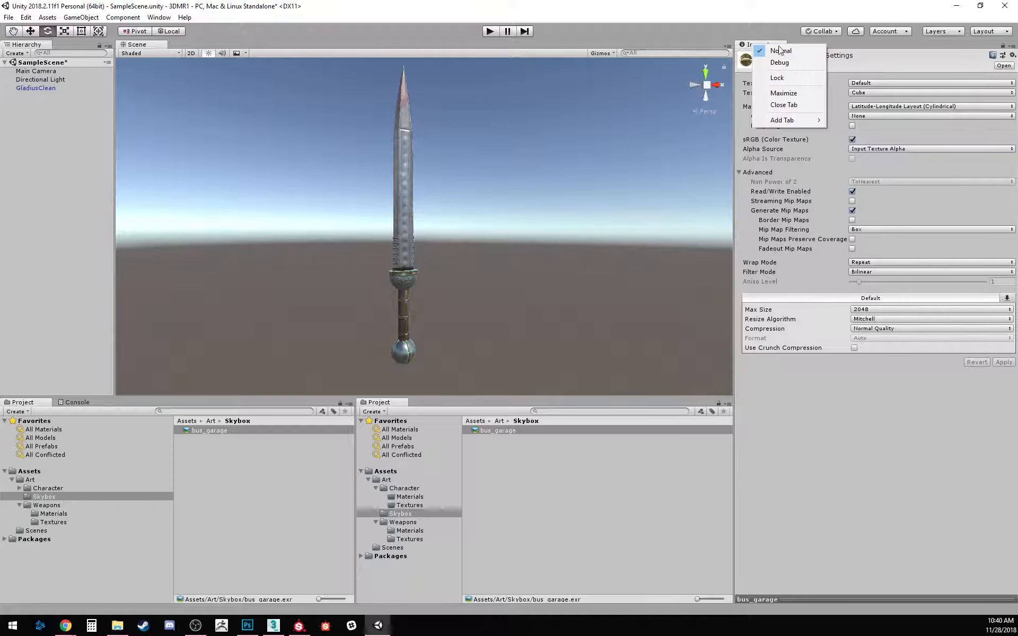
mouse_move(800, 122)
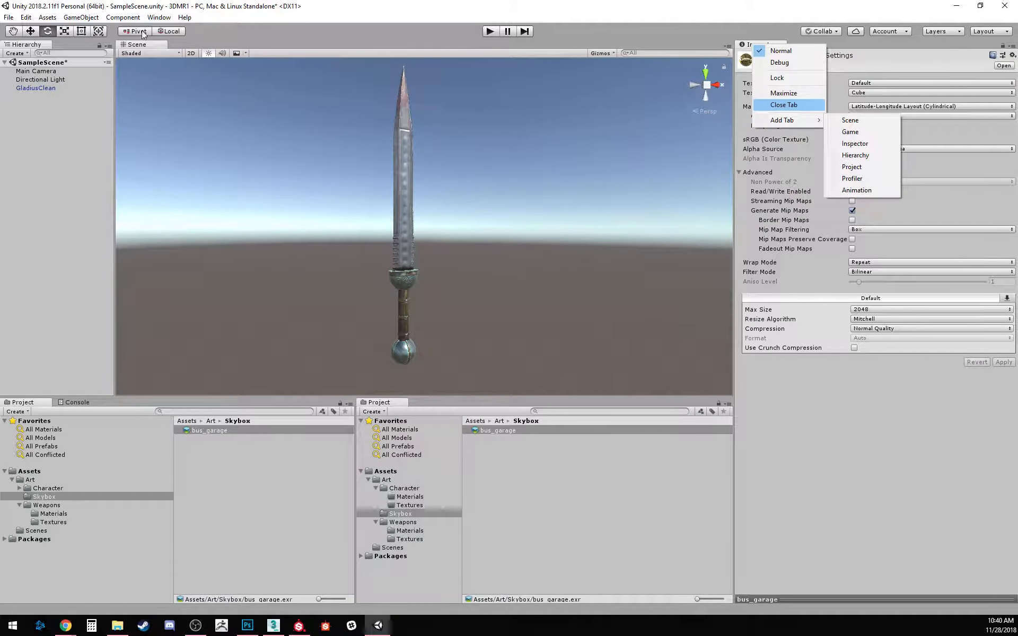
left_click(160, 20)
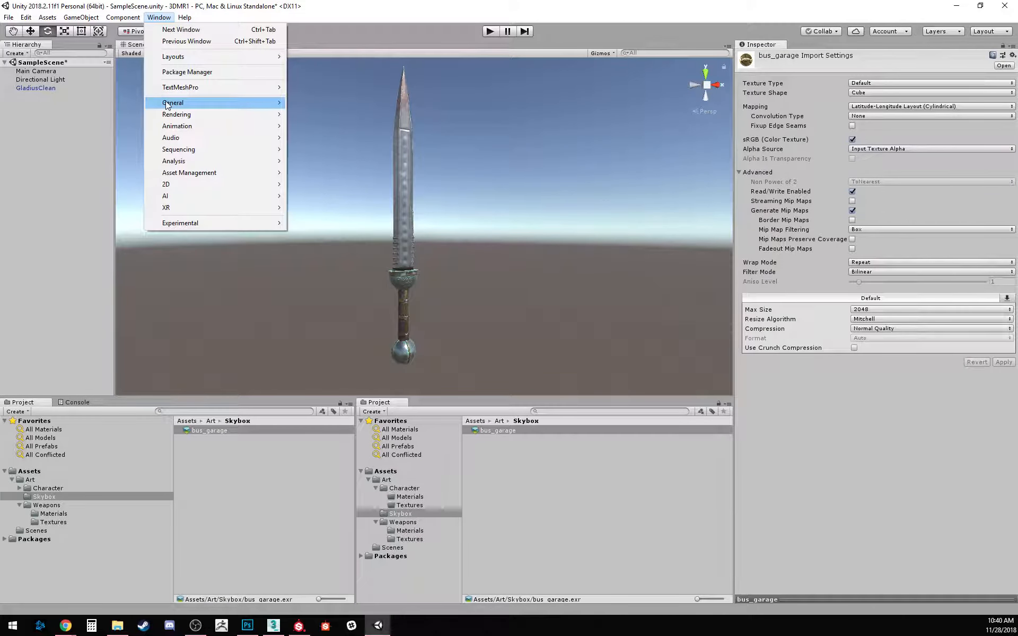
mouse_move(167, 105)
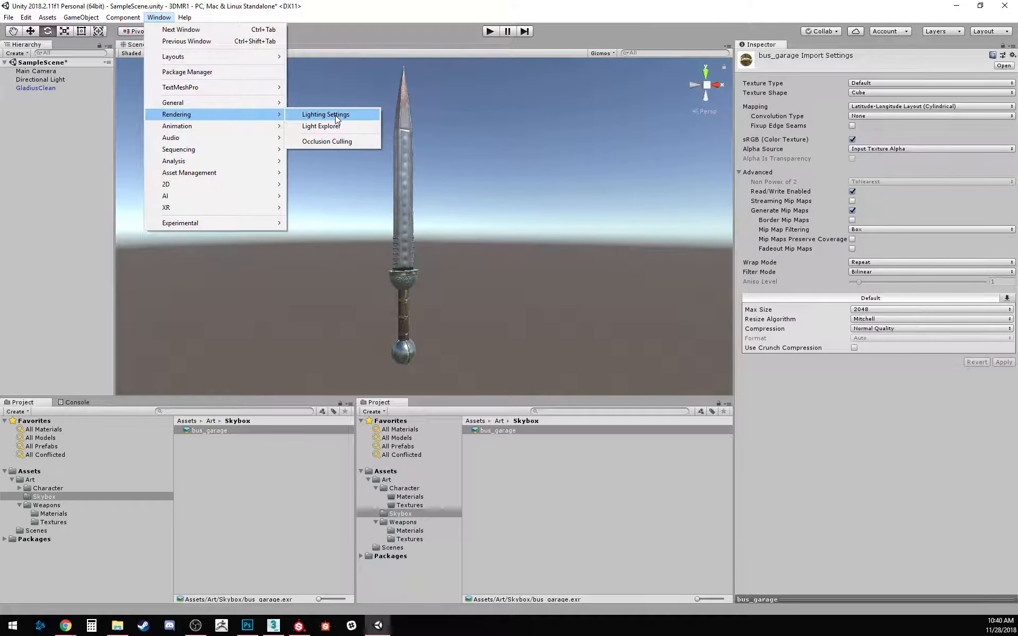
left_click(335, 116)
left_click_drag(795, 50, 841, 49)
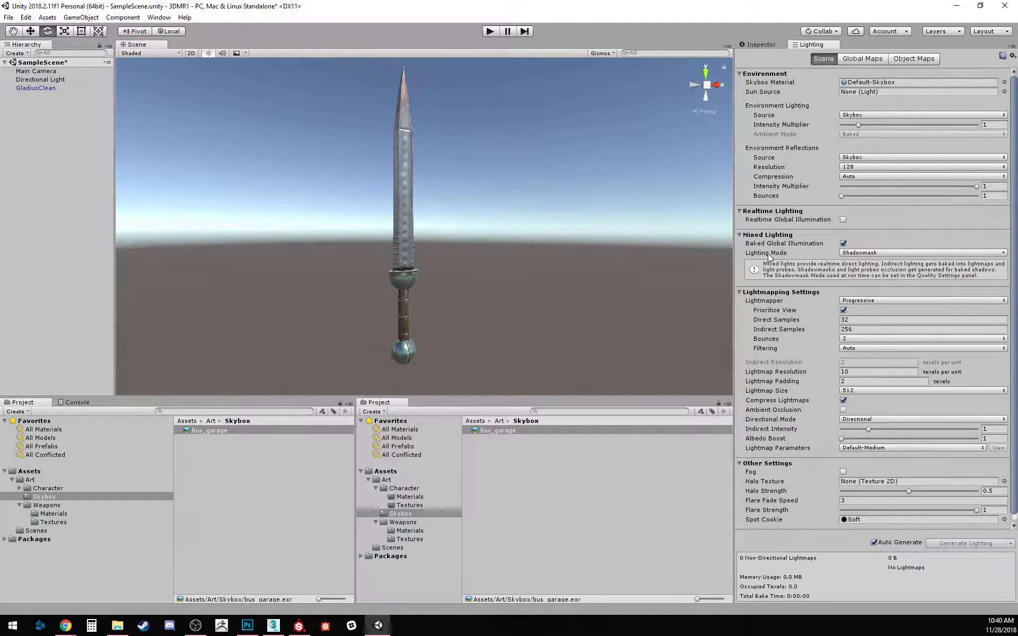
left_click_drag(733, 245, 638, 247)
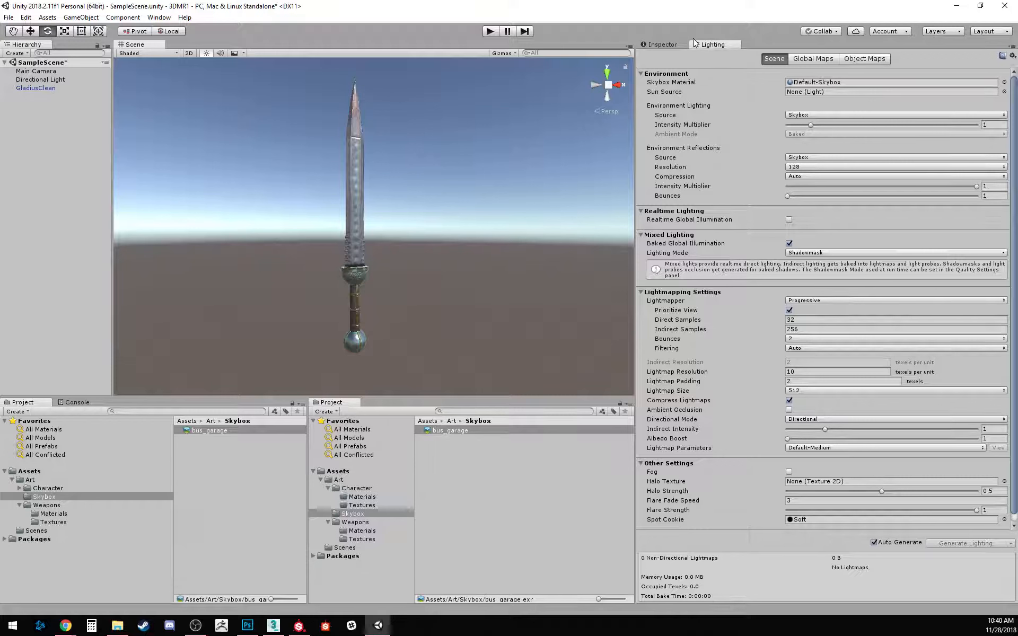
left_click_drag(695, 44, 928, 162)
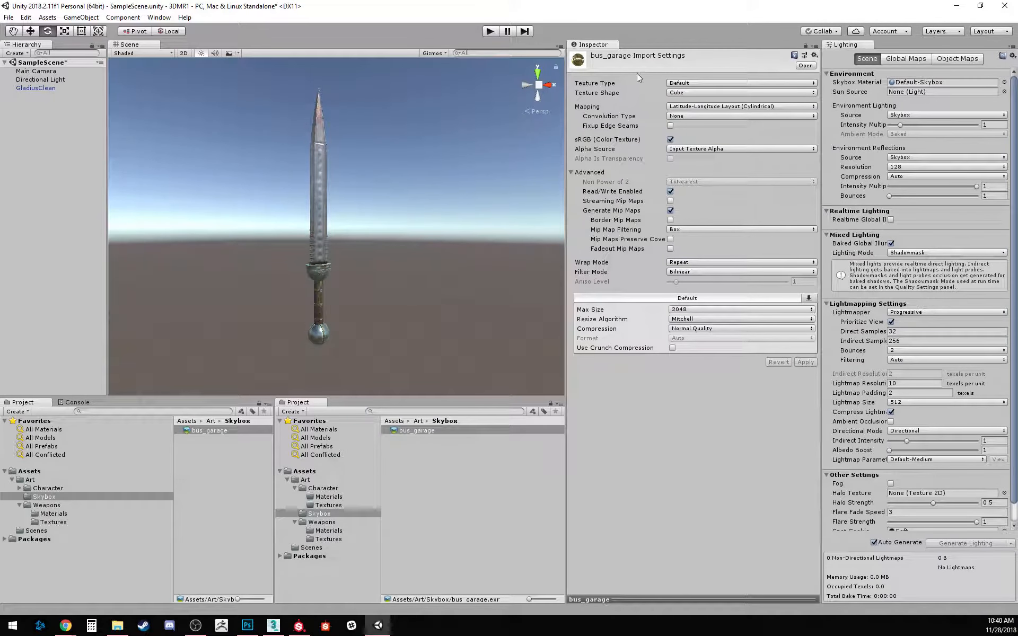
Step: Create a new material named GarageSkybox in the Art/Skybox folder
left_click(907, 83)
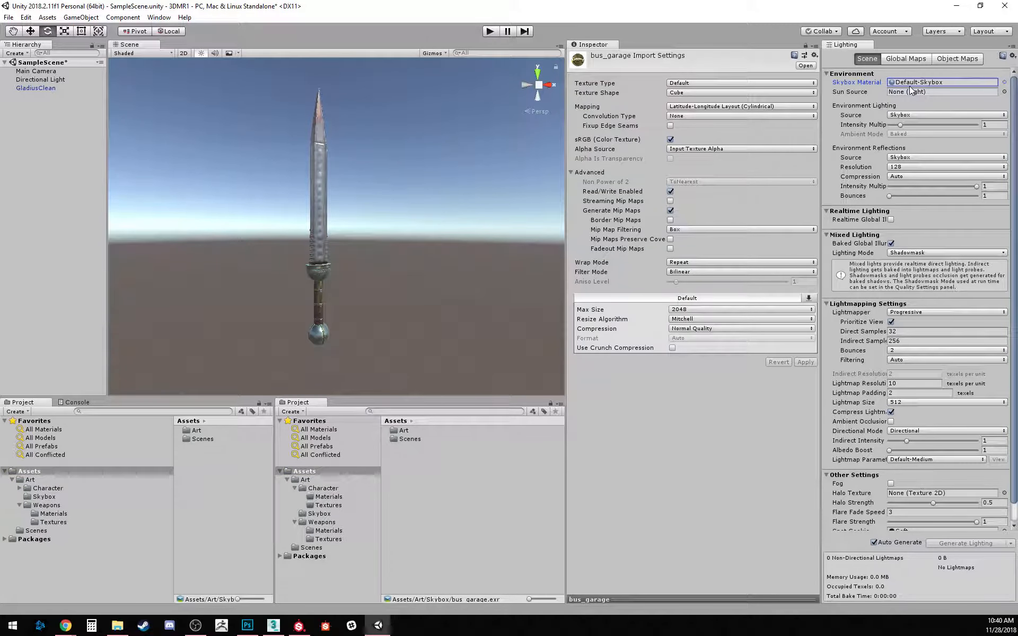
left_click(319, 513)
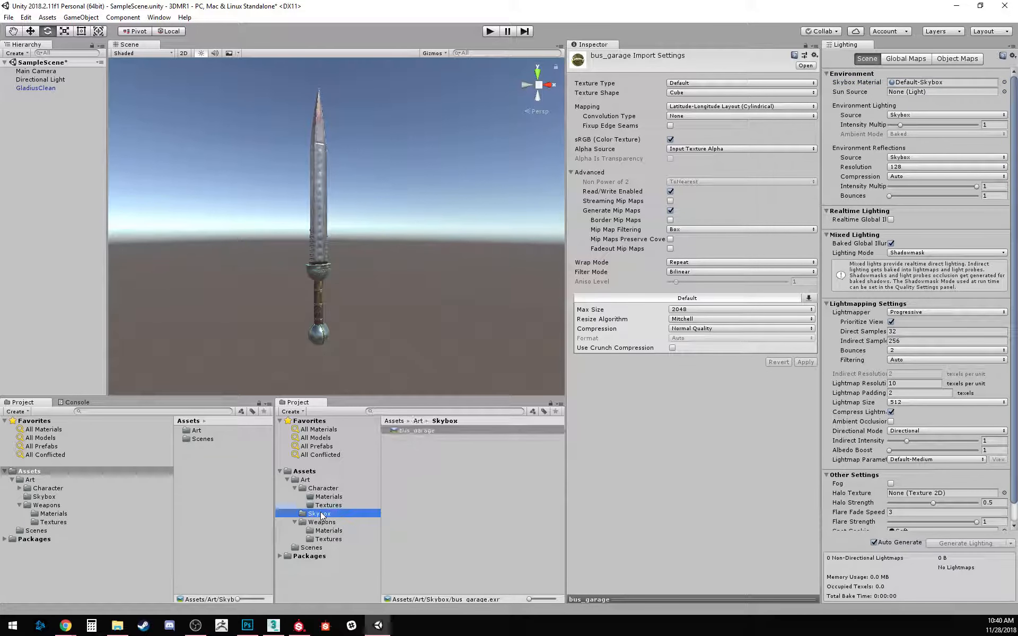
right_click(445, 475)
mouse_move(492, 229)
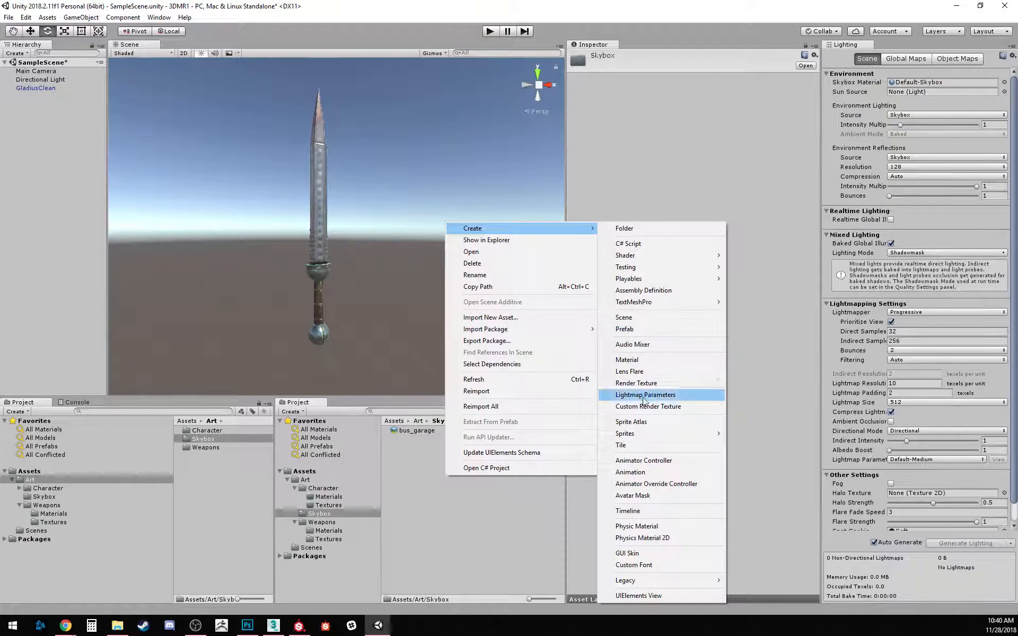
left_click(657, 361)
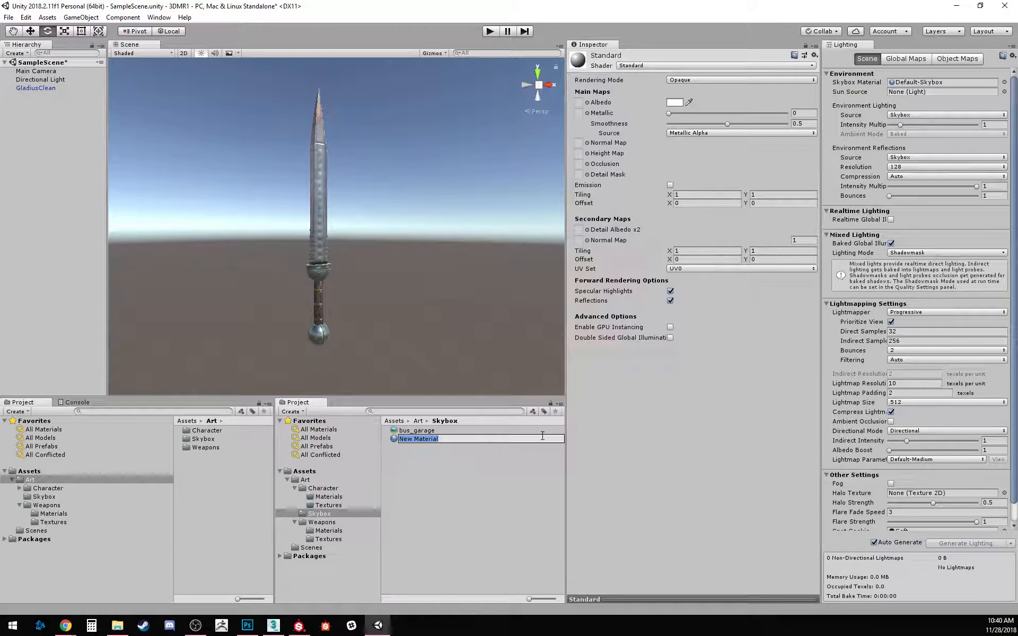
type("GarageSkybox")
key("Return")
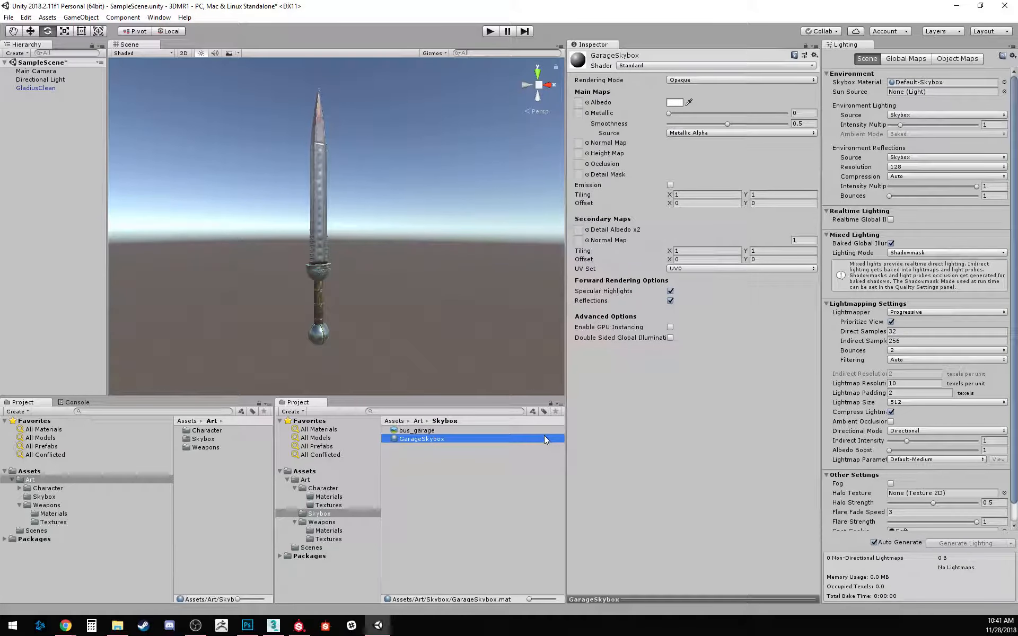
Step: Change the GarageSkybox material's shader to Skybox/Cubemap
left_click(453, 438)
key("Return")
left_click(648, 66)
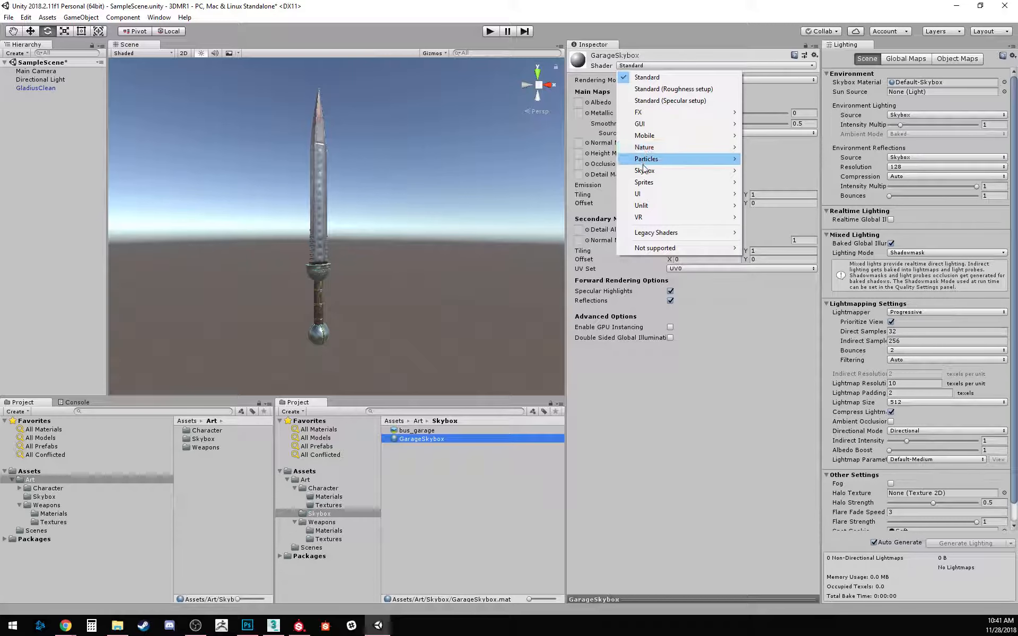
mouse_move(644, 172)
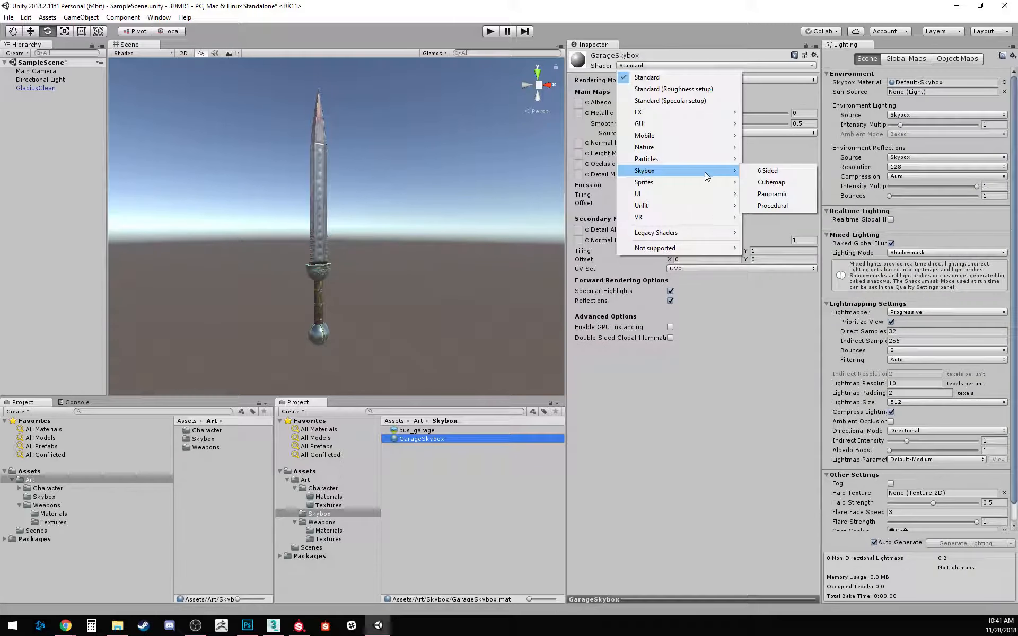
left_click(772, 181)
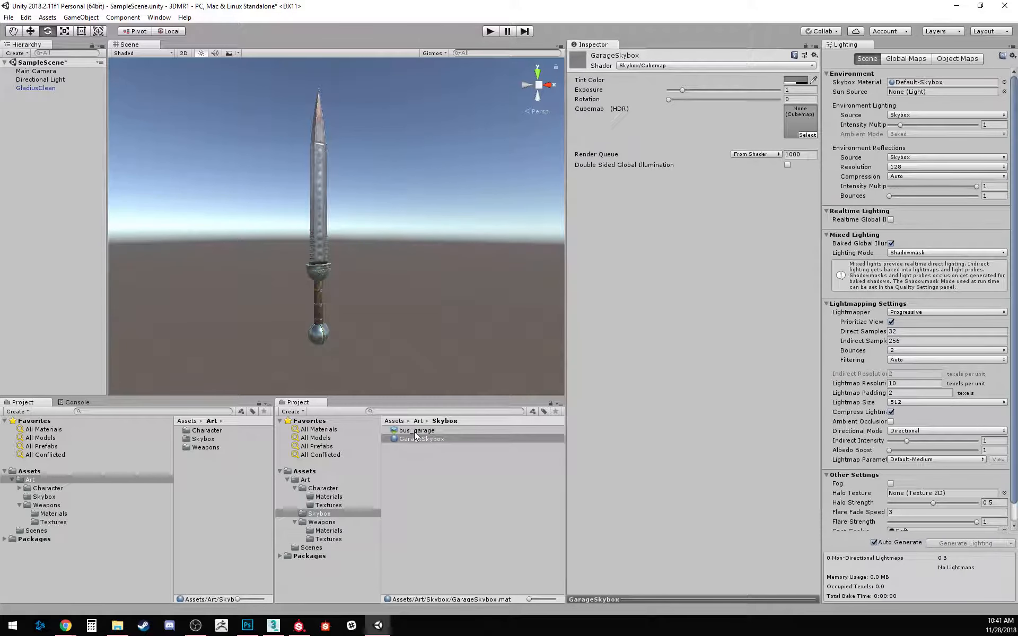
Step: Assign bus_garage as the GarageSkybox cubemap and set GarageSkybox as the scene's skybox material
left_click_drag(416, 431, 795, 160)
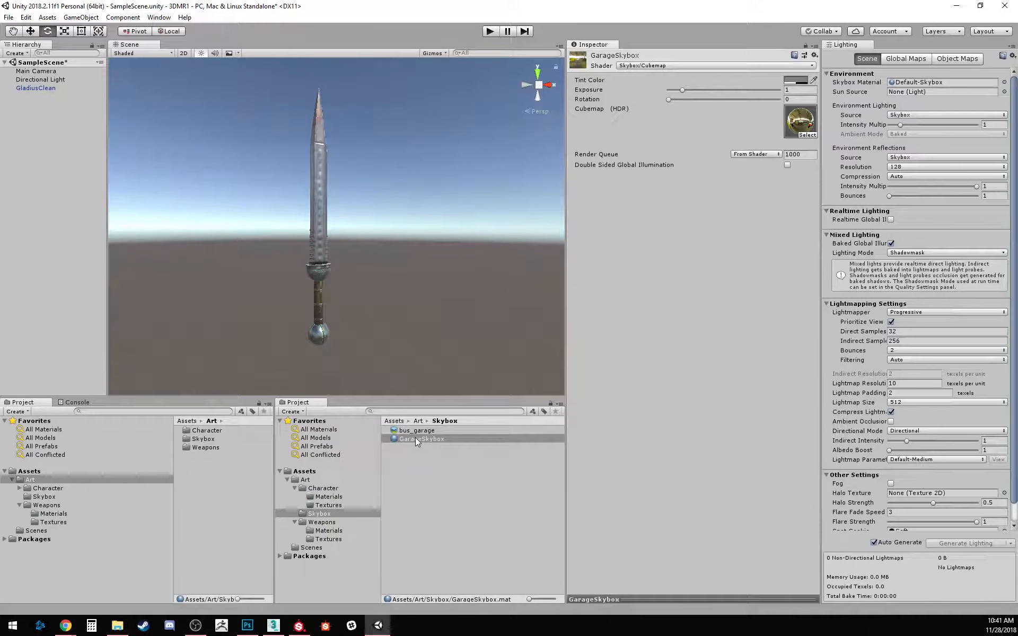
left_click_drag(416, 437, 919, 83)
Step: Examine the Gladius sword against the garage skybox in the Scene view from near and far
right_click_drag(453, 198, 389, 160)
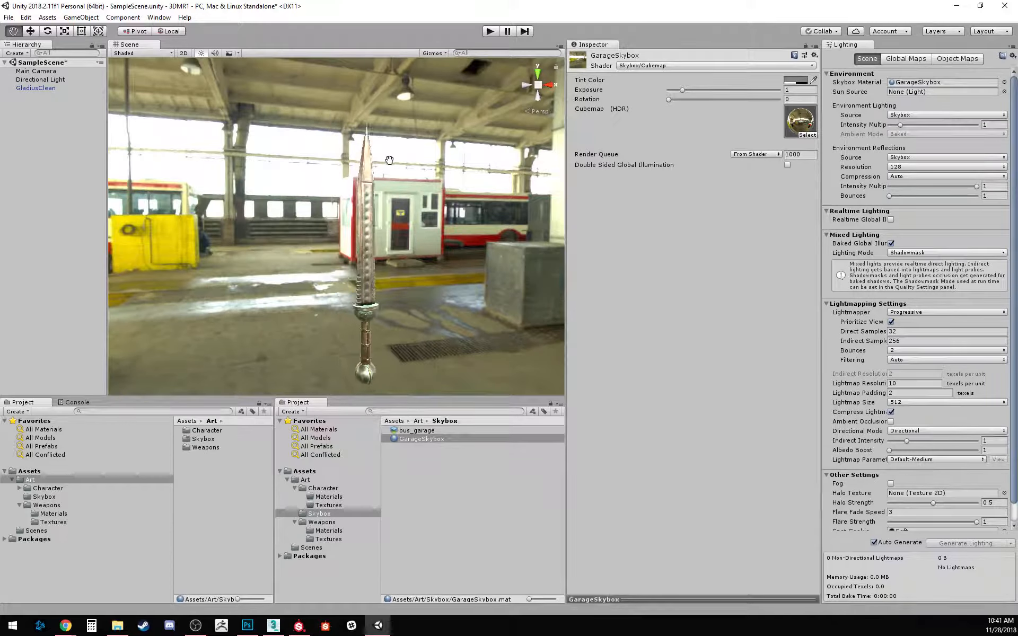
middle_click_drag(389, 160, 363, 129)
scroll(363, 129, "up", 3)
middle_click_drag(388, 186, 384, 183)
right_click_drag(449, 204, 428, 205)
mouse_move(454, 207)
middle_mouse_down()
mouse_move(444, 186)
mouse_move(418, 216)
mouse_move(421, 249)
mouse_move(443, 199)
mouse_move(446, 211)
middle_mouse_up()
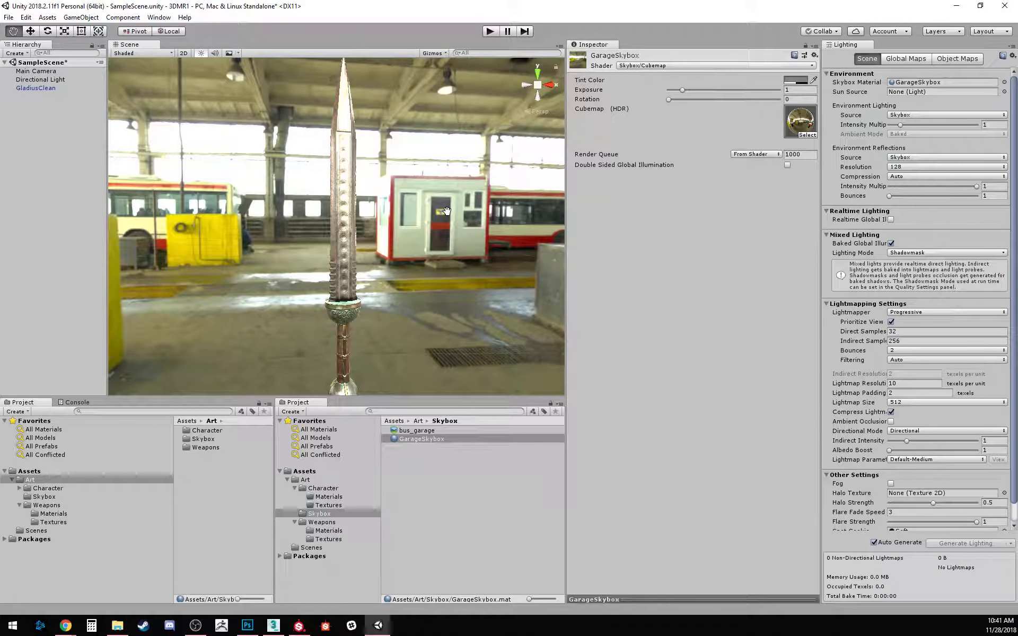
right_click_drag(472, 213, 584, 232)
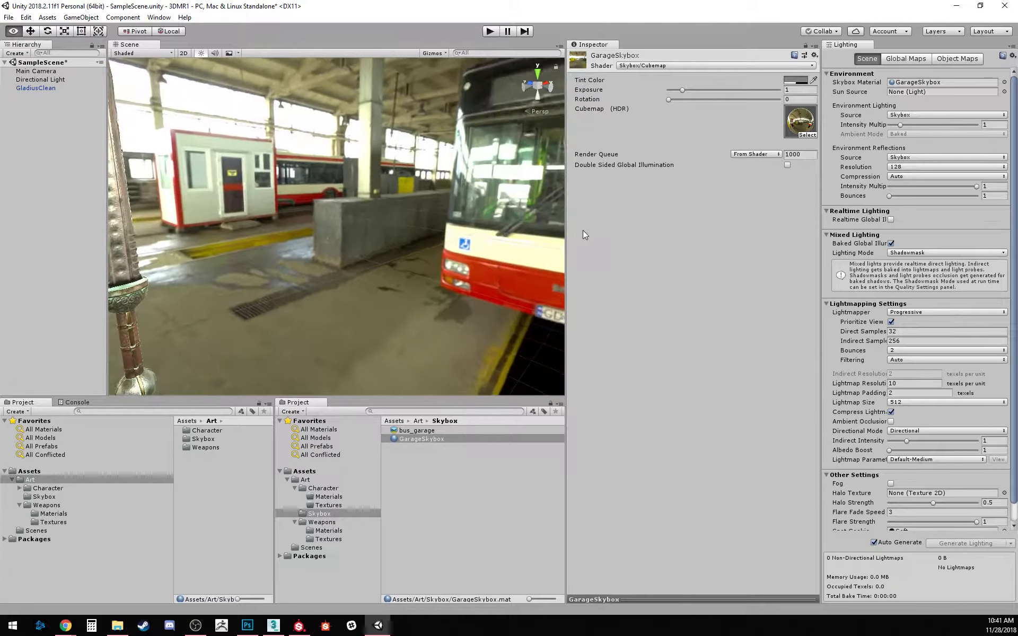
scroll(361, 214, "down", 3)
scroll(366, 222, "up", 1)
middle_click_drag(367, 223, 462, 232)
scroll(345, 259, "down", 4)
Step: Widen the Scene view by narrowing the Inspector column, and bring the scene's light into view
left_click_drag(567, 276, 726, 274)
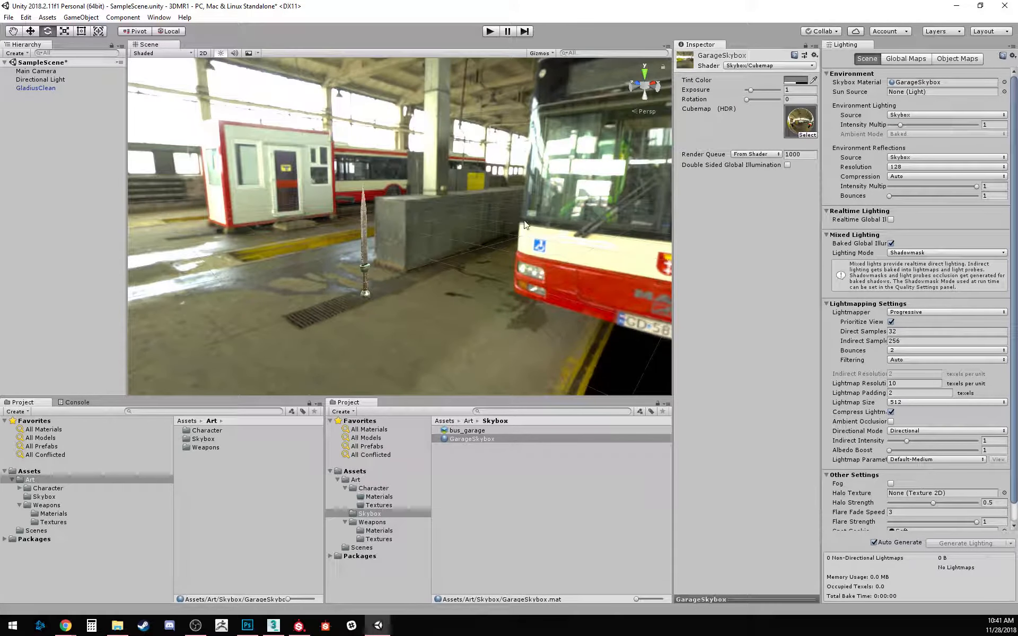
scroll(523, 225, "down", 3)
middle_click_drag(523, 225, 486, 230)
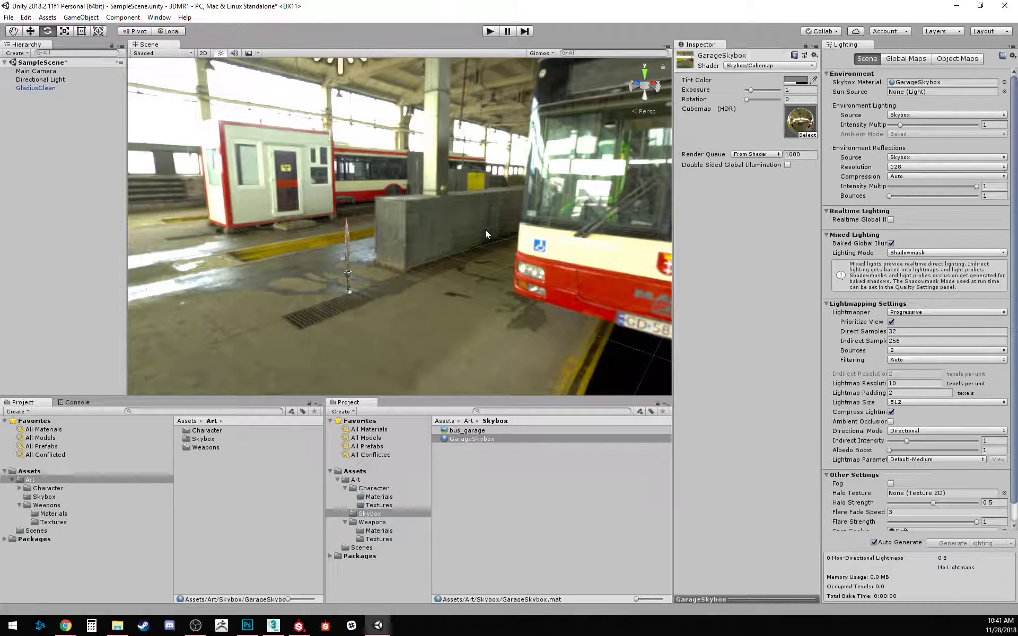
scroll(485, 230, "down", 3)
middle_click_drag(409, 161, 457, 181)
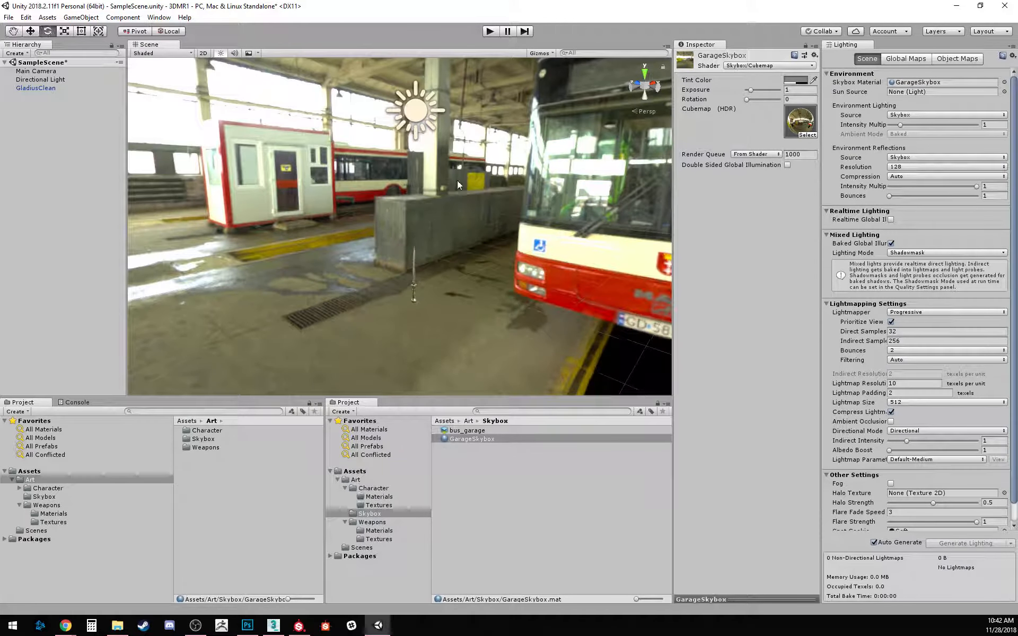
Step: Select the Directional Light and rotate it freely to about X 13.8, Y 34.9, Z -40.6
left_click(417, 111)
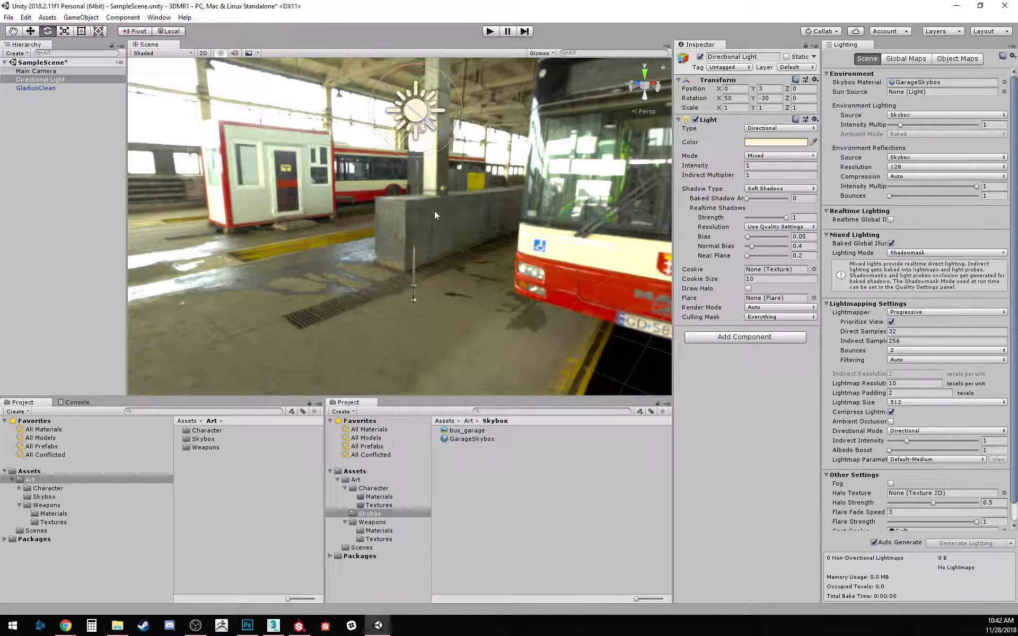
right_click_drag(557, 179, 496, 181)
middle_click_drag(497, 181, 340, 188)
right_click_drag(339, 187, 504, 194)
middle_click_drag(505, 193, 440, 199)
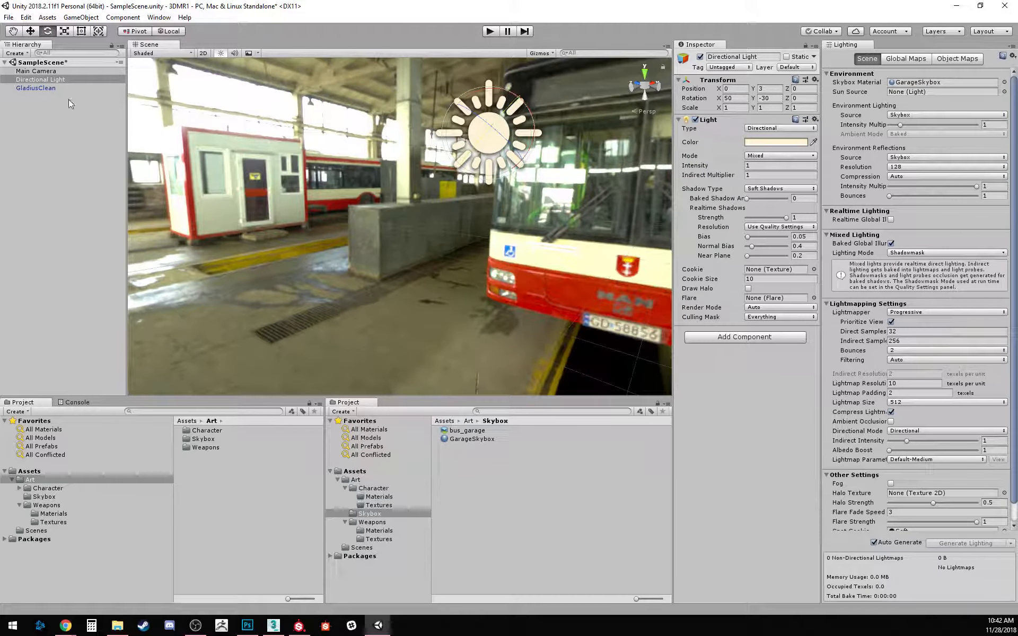
key("w")
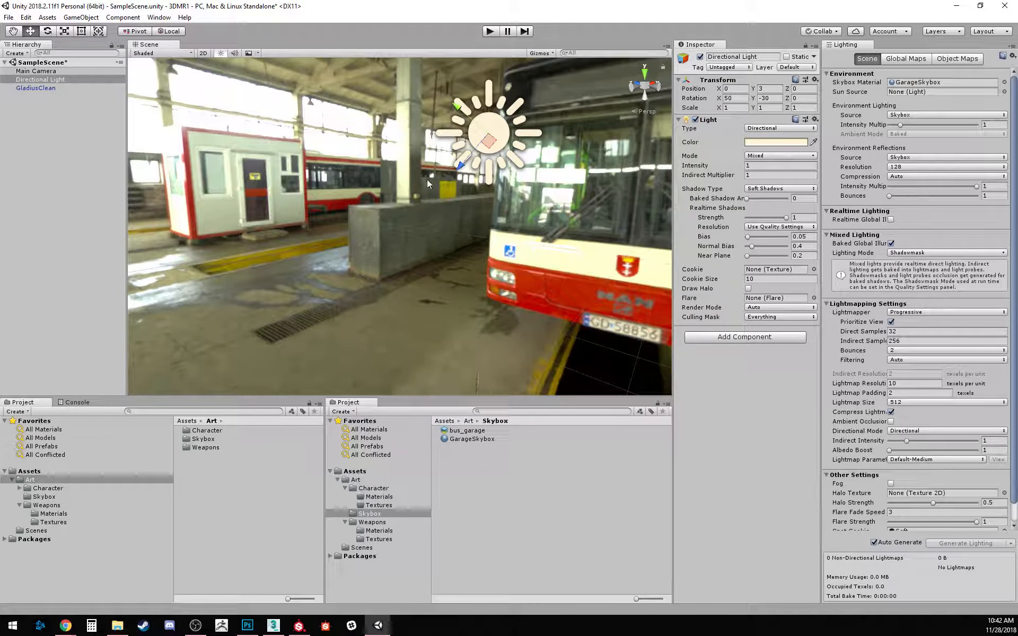
middle_click_drag(523, 139, 463, 189)
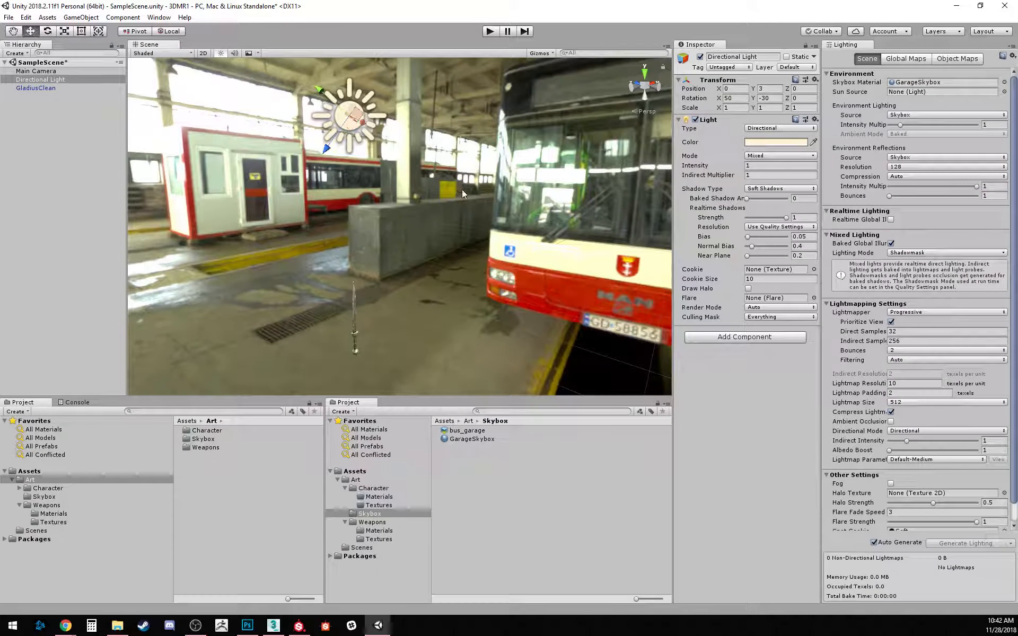
right_click_drag(511, 196, 459, 174)
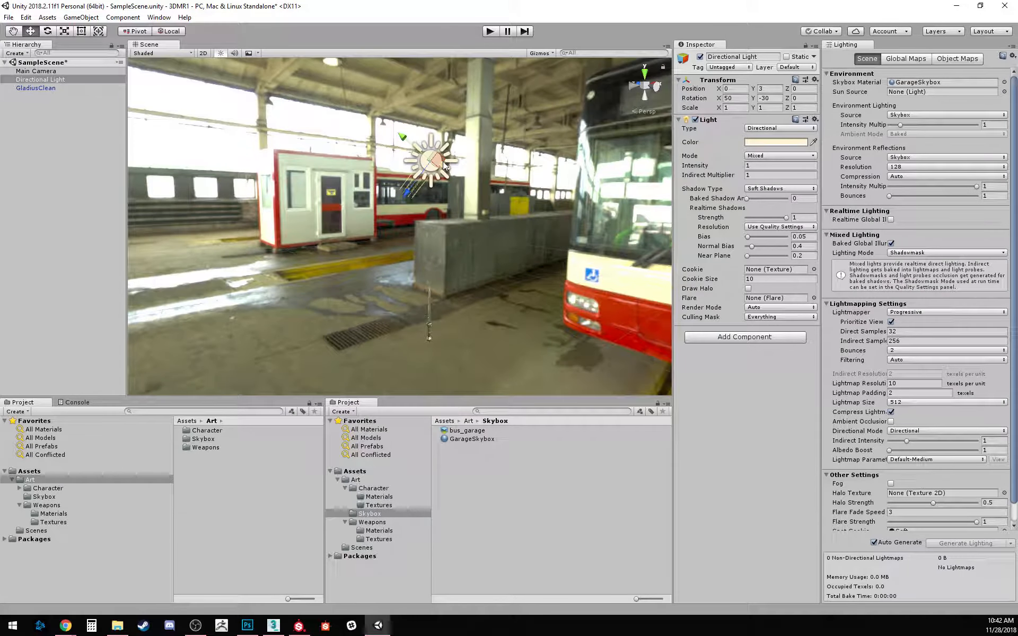
left_click_drag(433, 168, 466, 148)
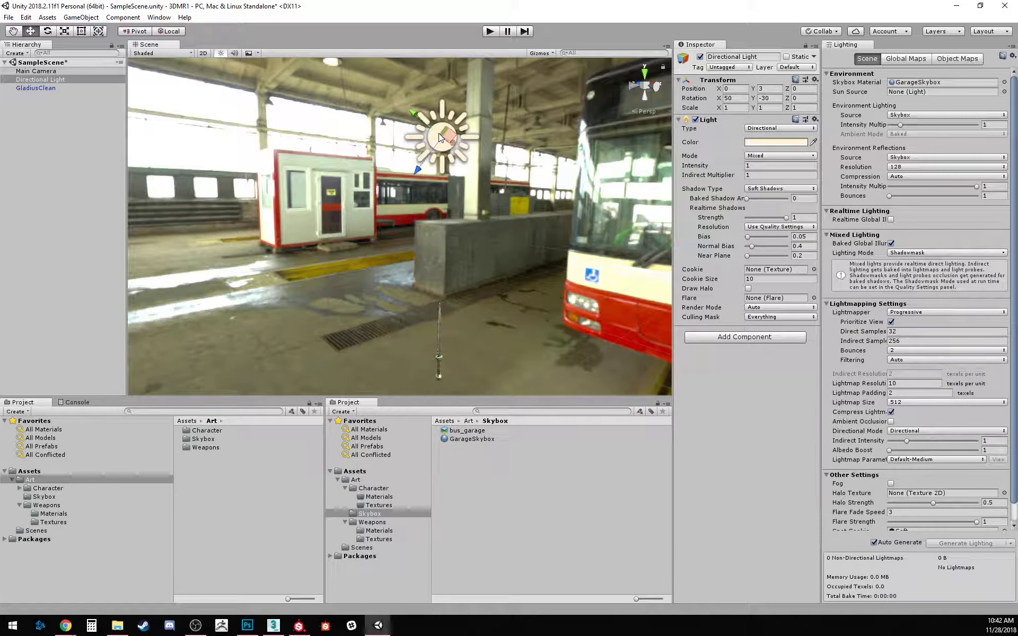
key("e")
left_click_drag(465, 133, 336, 143)
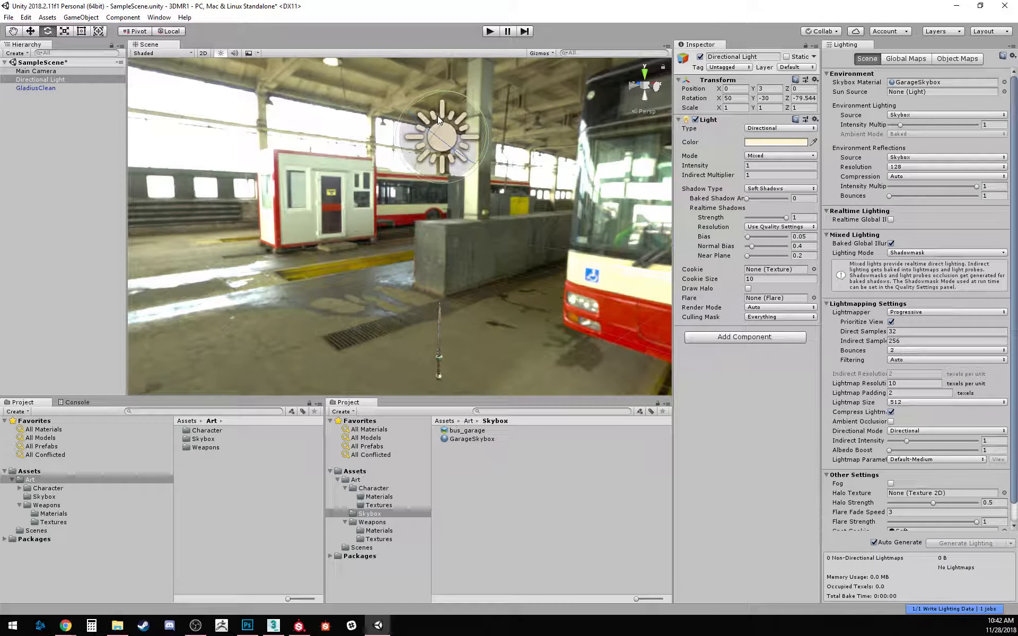
left_click_drag(444, 121, 382, 206)
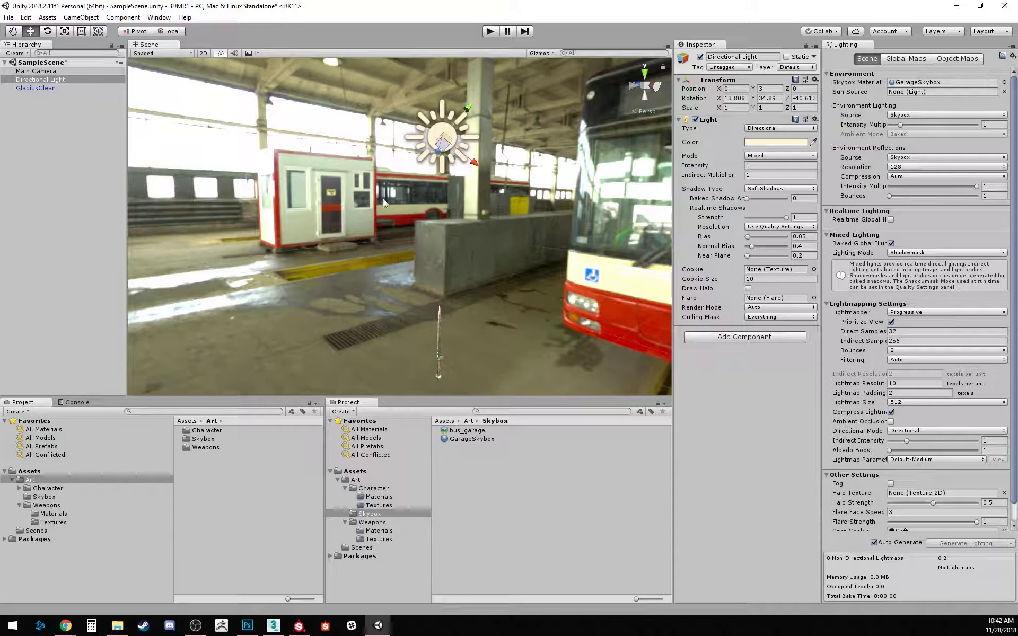
Step: Rotate the Directional Light from a high viewpoint to about X -37.7, Y 85.5, Z -53.0
left_click_drag(382, 198, 269, 216, "alt")
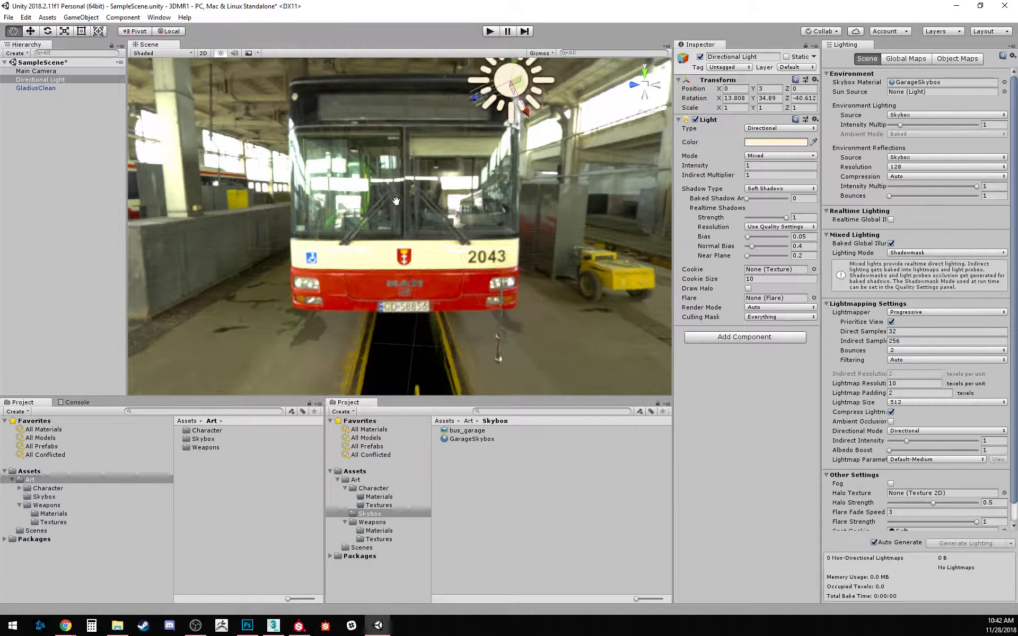
middle_click_drag(417, 236, 403, 208)
scroll(402, 208, "down", 2)
left_click_drag(403, 208, 466, 212, "alt")
middle_click_drag(265, 199, 454, 218)
left_click_drag(453, 218, 768, 222, "alt")
scroll(492, 218, "down", 3)
middle_click_drag(492, 218, 442, 204)
right_click_drag(528, 218, 432, 218)
middle_click_drag(529, 218, 471, 216)
right_click_drag(470, 186, 468, 350)
middle_click_drag(450, 175, 471, 226)
scroll(482, 261, "down", 3)
scroll(471, 225, "down", 5)
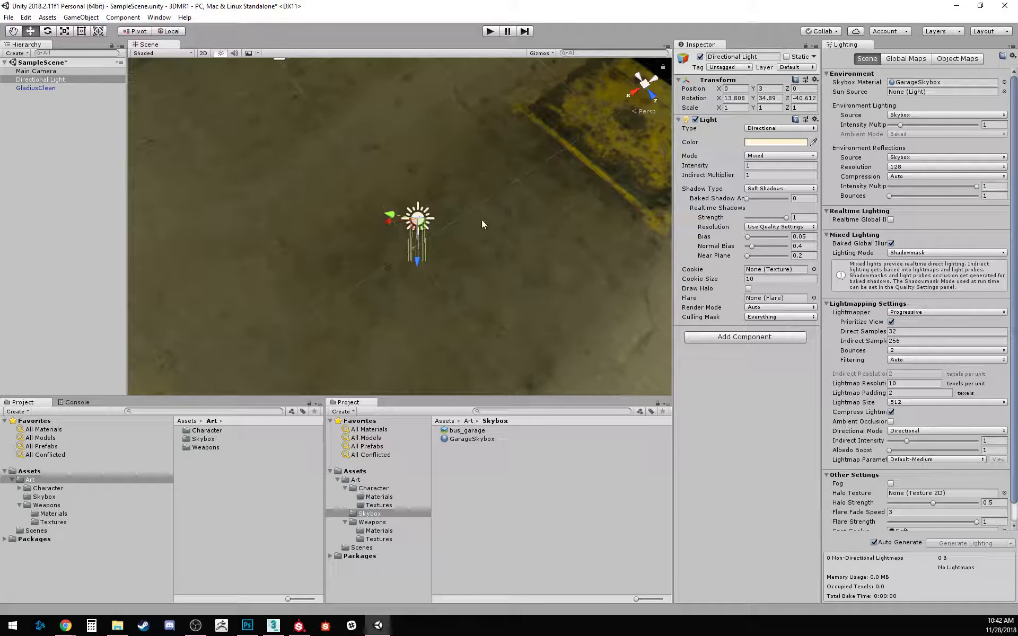
key("e")
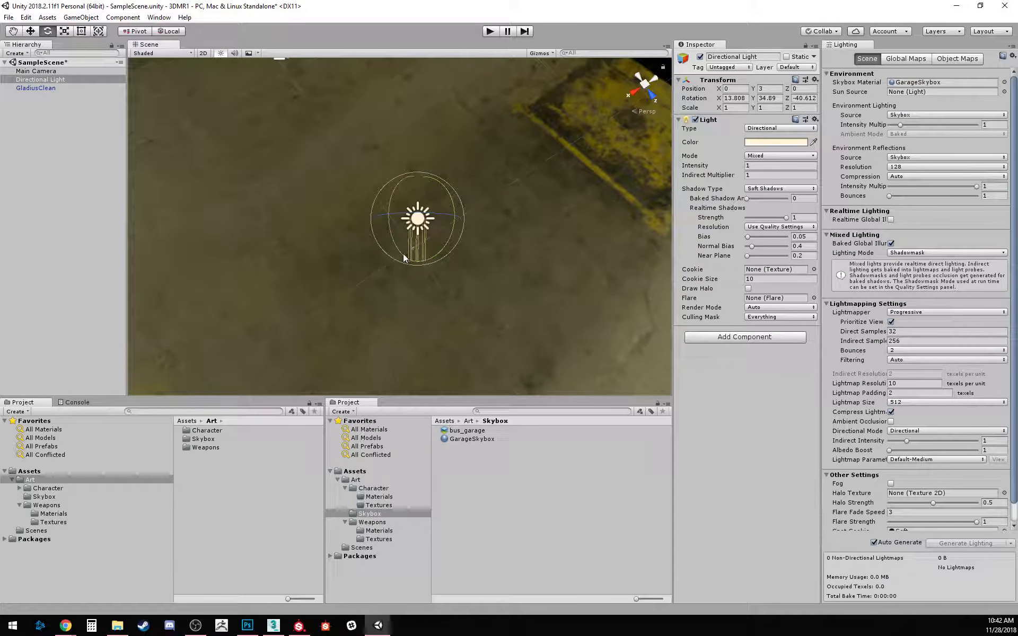
left_click_drag(403, 253, 338, 207)
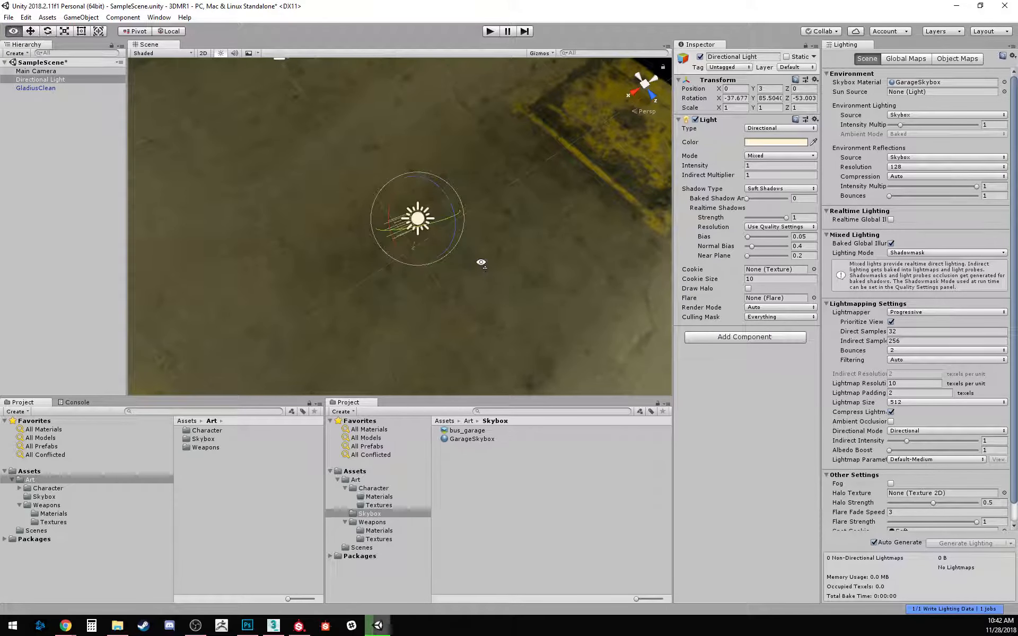
Step: Undo the last Directional Light rotation, then rotate the light freely to about X 16.0, Y 73.7, Z -26.8
left_click_drag(481, 262, 291, 266, "alt")
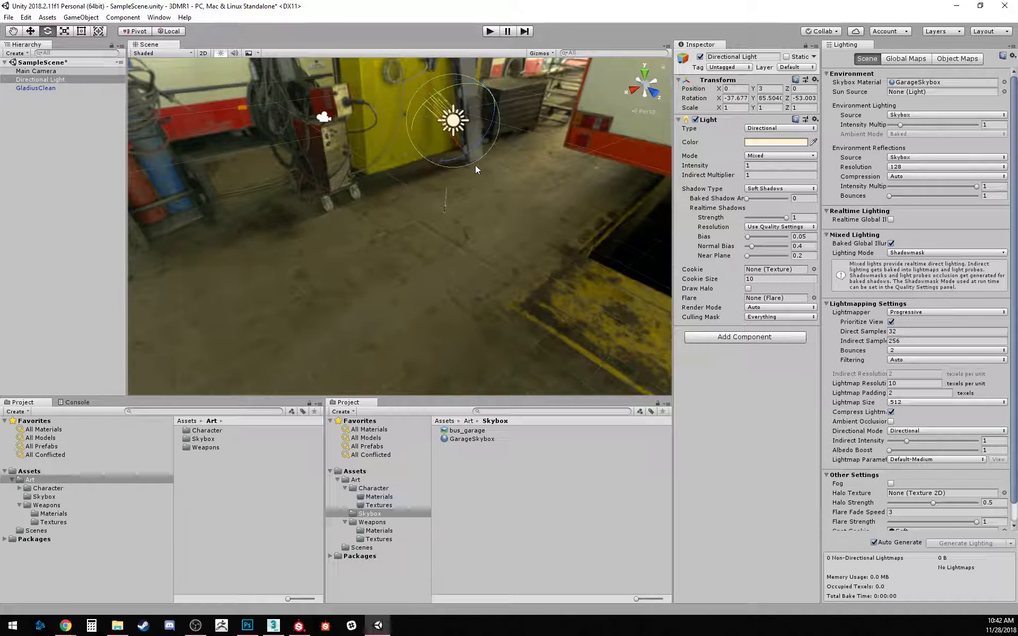
key("ctrl+z")
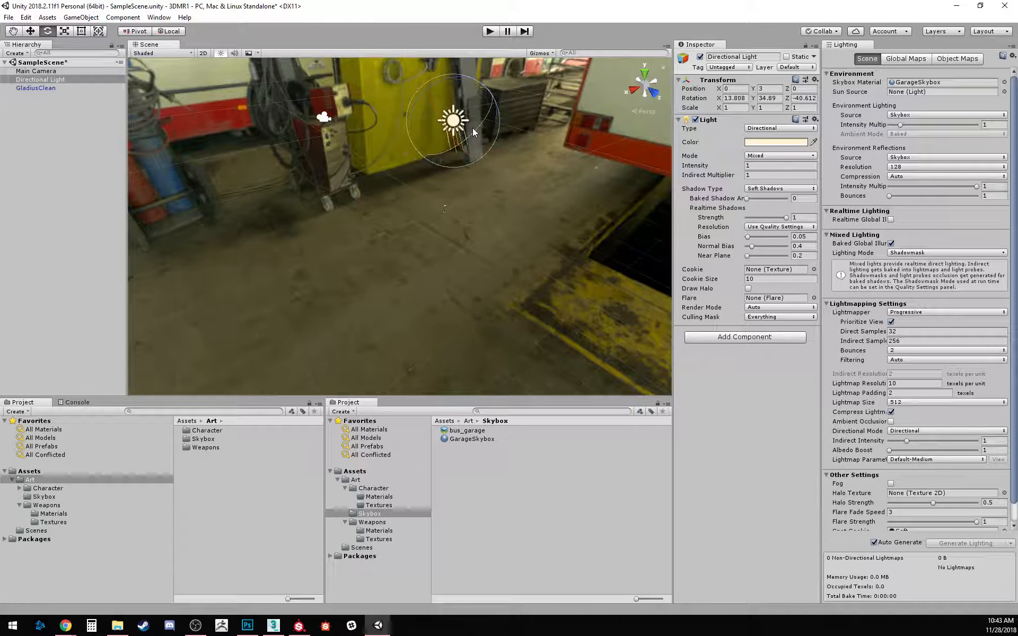
left_click_drag(473, 132, 403, 152)
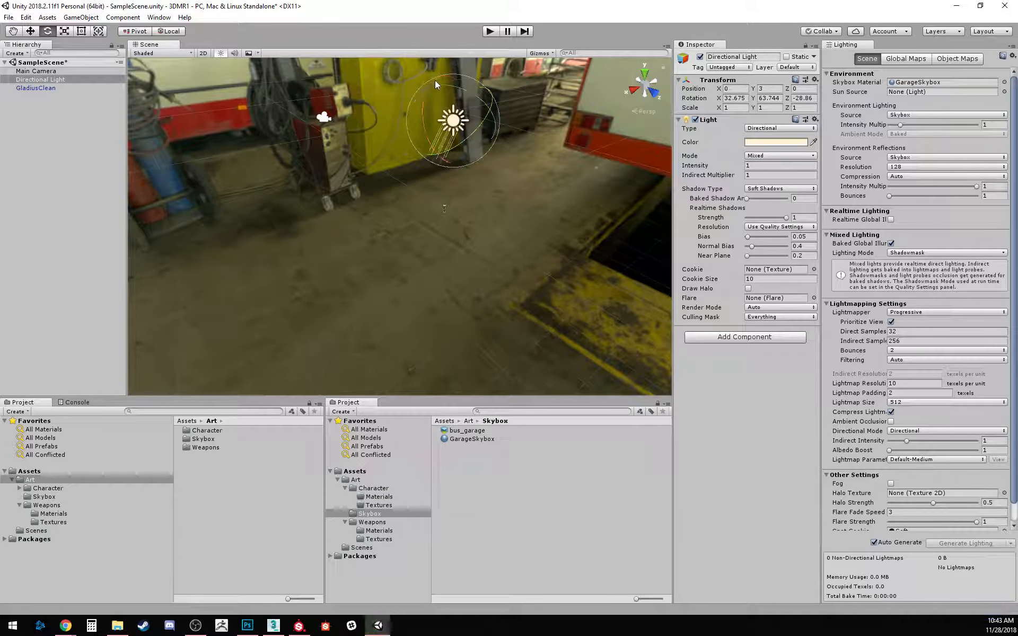
mouse_move(437, 84)
left_mouse_down()
mouse_move(446, 85)
mouse_move(420, 82)
mouse_move(446, 81)
left_mouse_up()
Step: Select the Gladius sword, frame it in the Scene view and examine it under the new light from several angles
right_click_drag(448, 85, 359, 195)
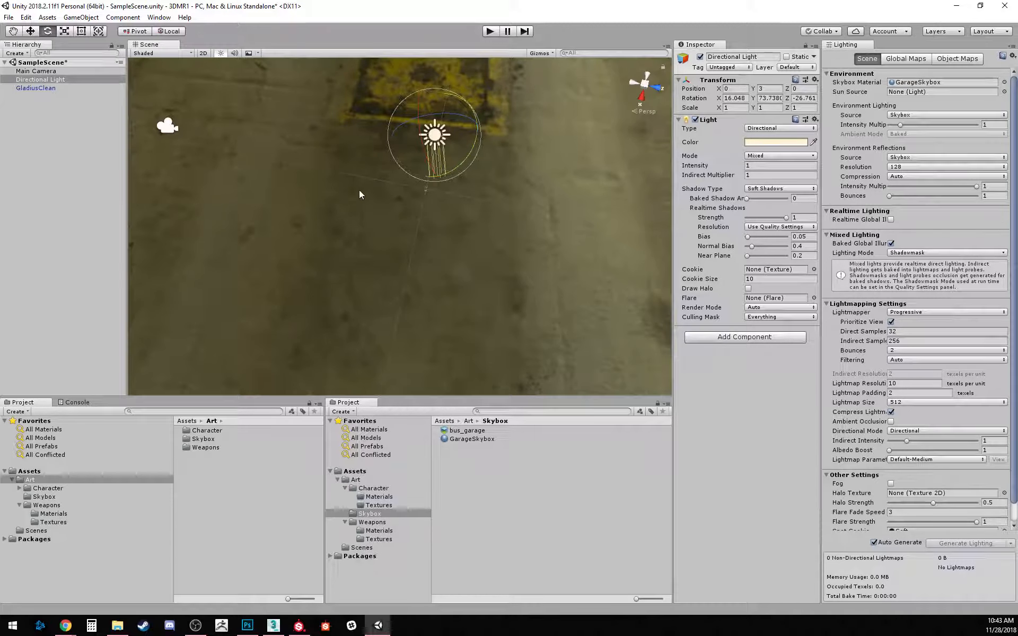
right_click_drag(489, 212, 437, 212)
middle_click_drag(437, 212, 414, 64)
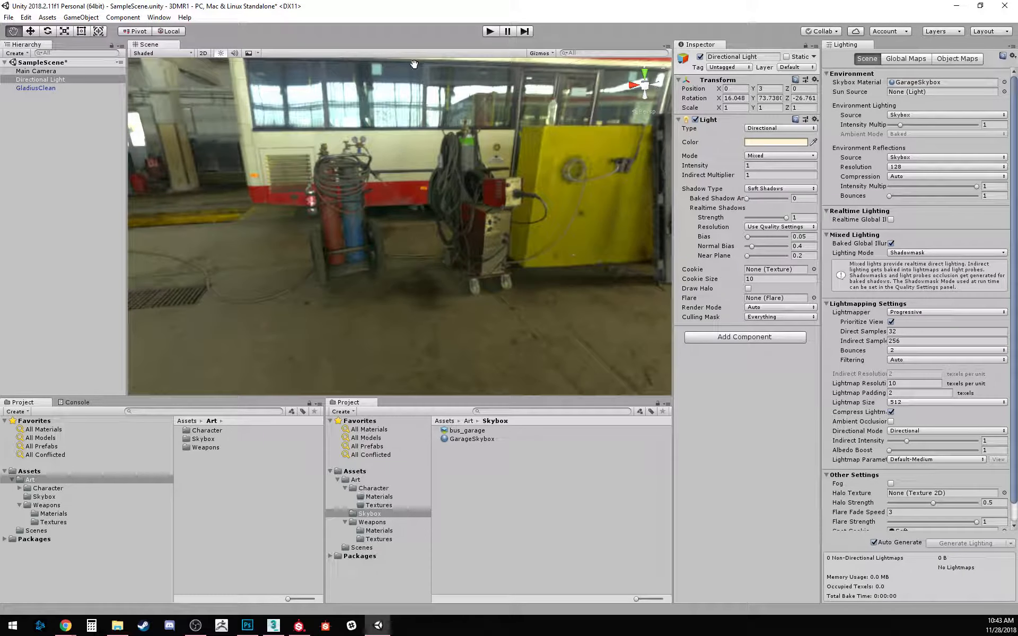
left_click(491, 130)
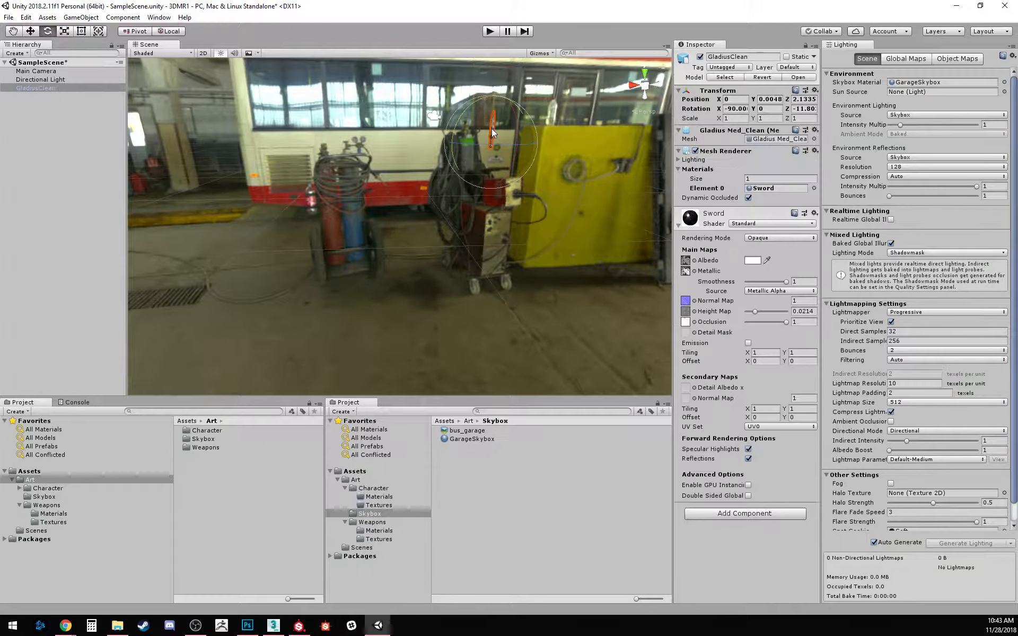
key("f")
left_click_drag(526, 205, 420, 212, "alt")
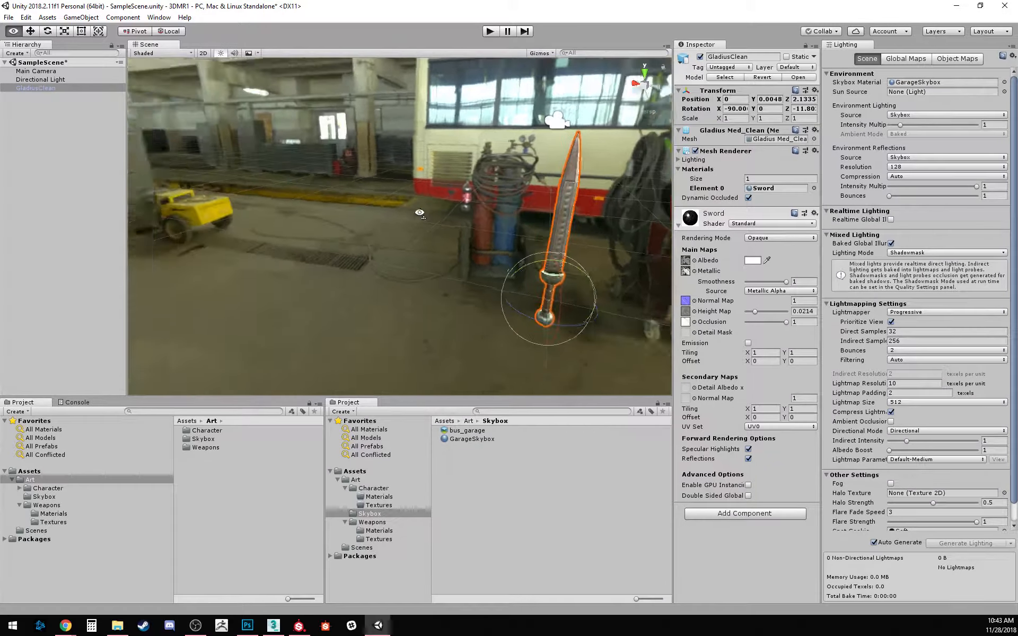
right_click_drag(420, 212, 329, 212)
middle_click_drag(464, 196, 297, 186)
right_click_drag(469, 185, 443, 208)
key("f")
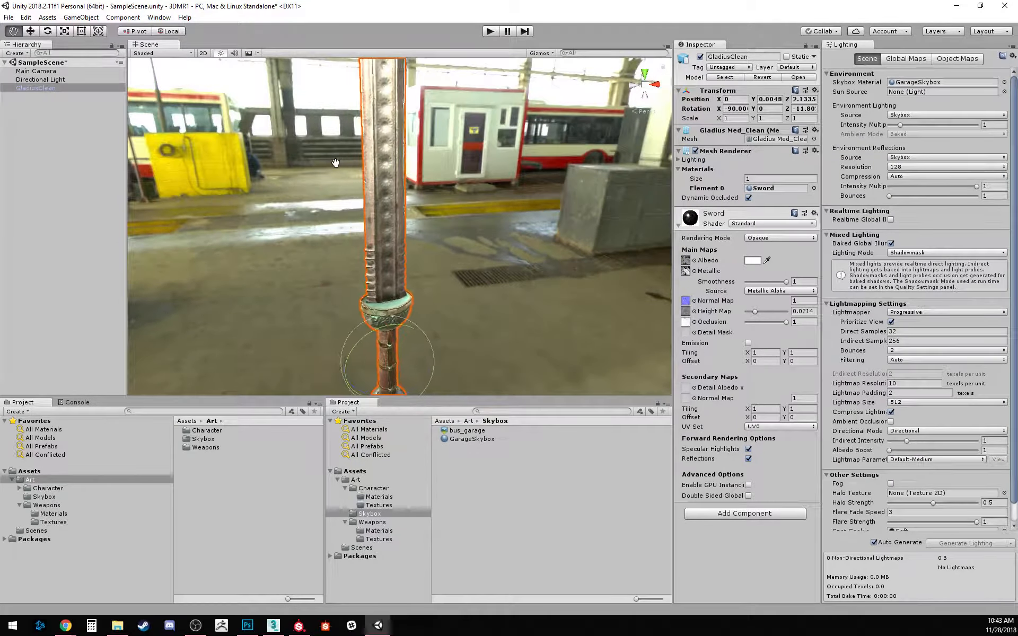
key("e")
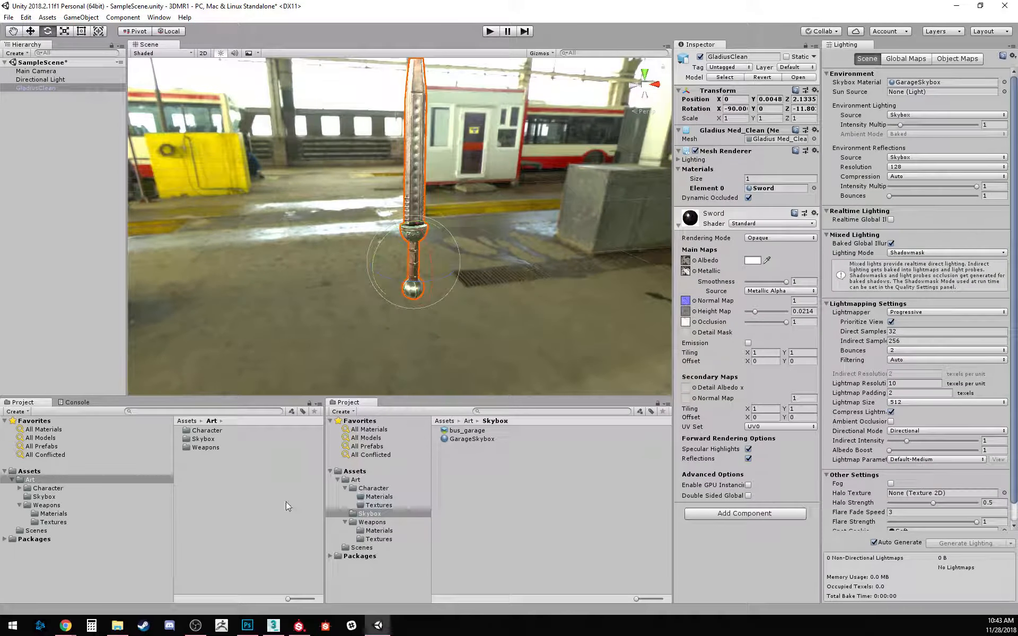
Step: Compare the sword with its Substance Painter render, switching between both programs and matching the Scene view's framing to the render
left_click(302, 628)
left_click(305, 629)
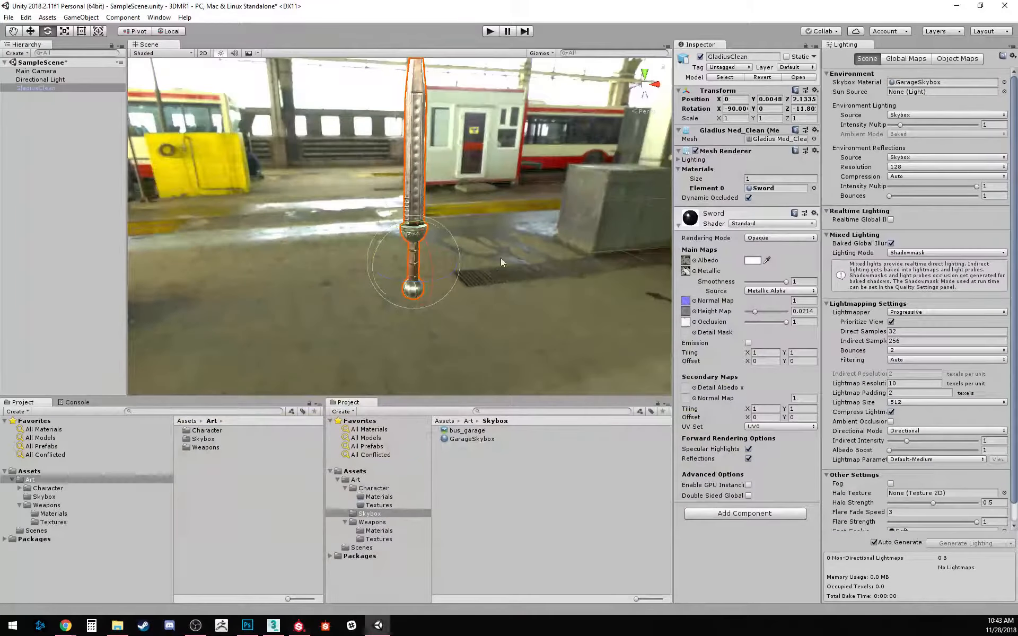
right_click_drag(605, 265, 555, 230)
mouse_move(555, 230)
middle_mouse_down()
mouse_move(521, 215)
mouse_move(539, 216)
middle_mouse_up()
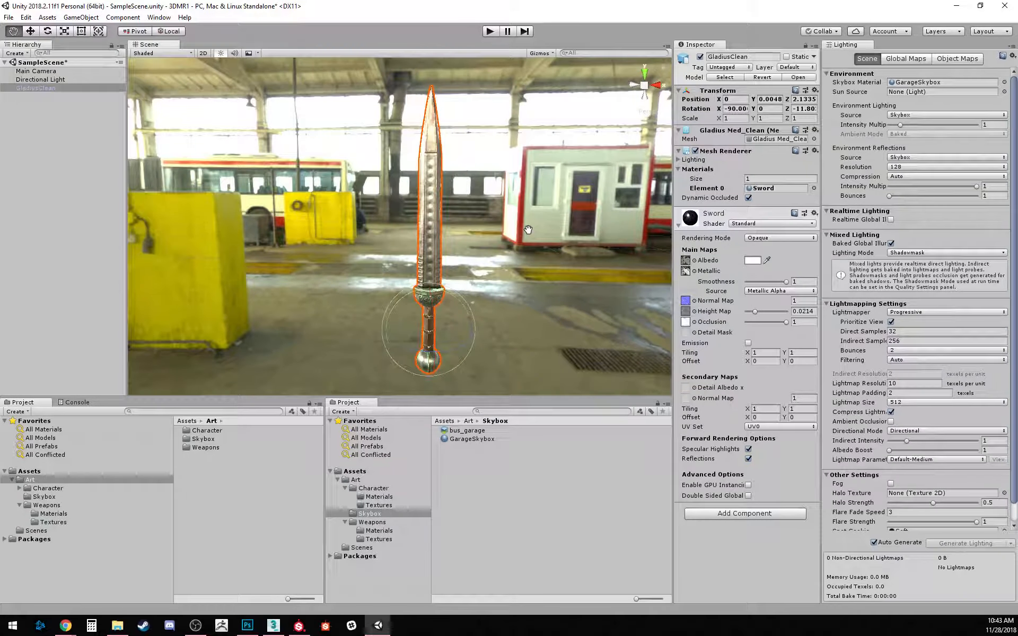
left_click(301, 628)
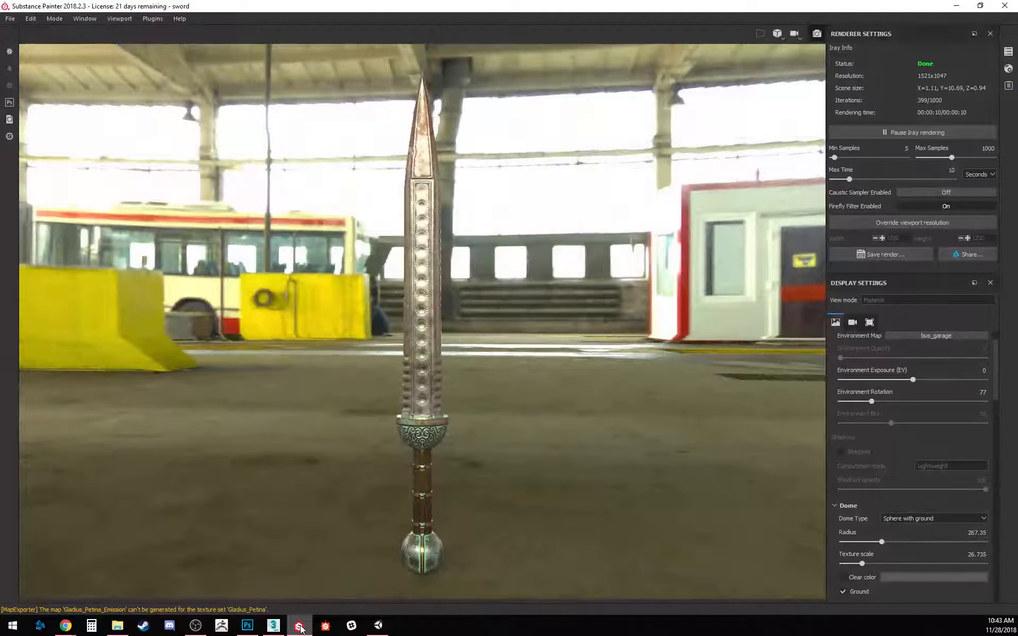
left_click(300, 628)
scroll(448, 179, "down", 1)
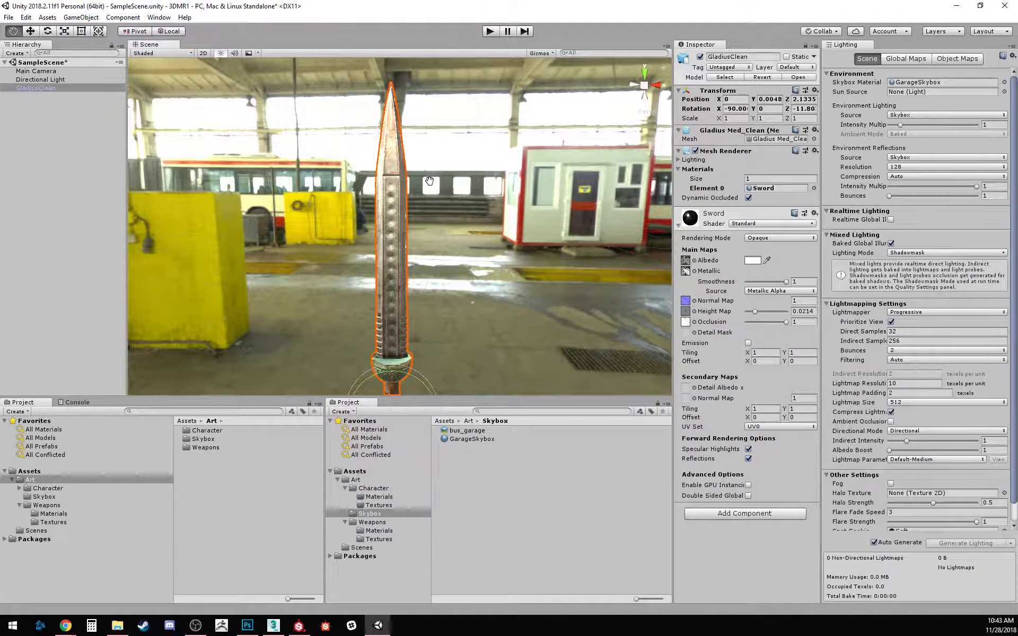
middle_click_drag(430, 179, 440, 145)
scroll(441, 149, "down", 5)
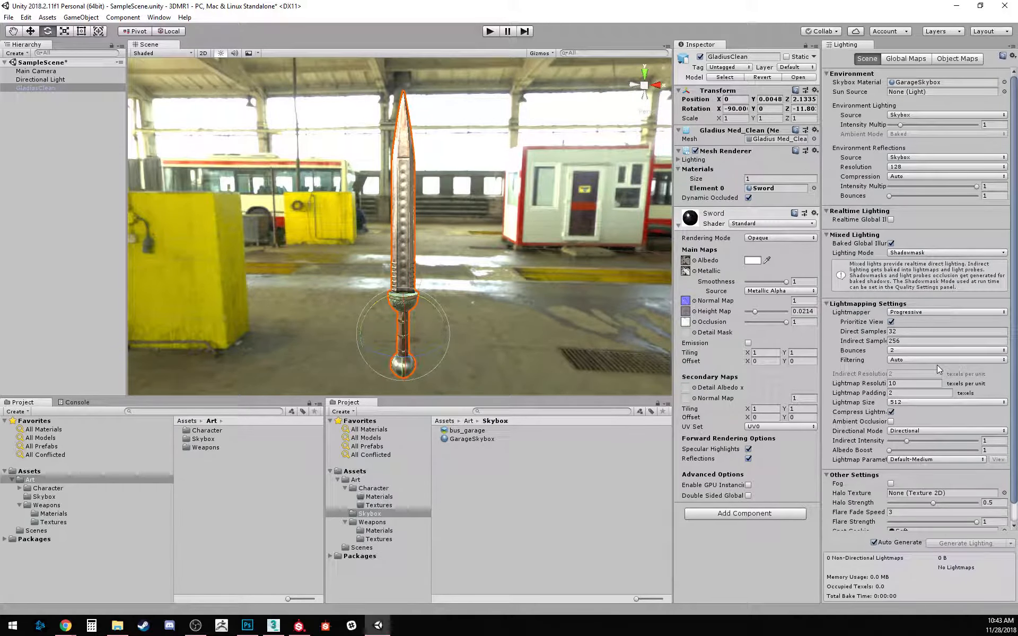
middle_click_drag(587, 358, 586, 329)
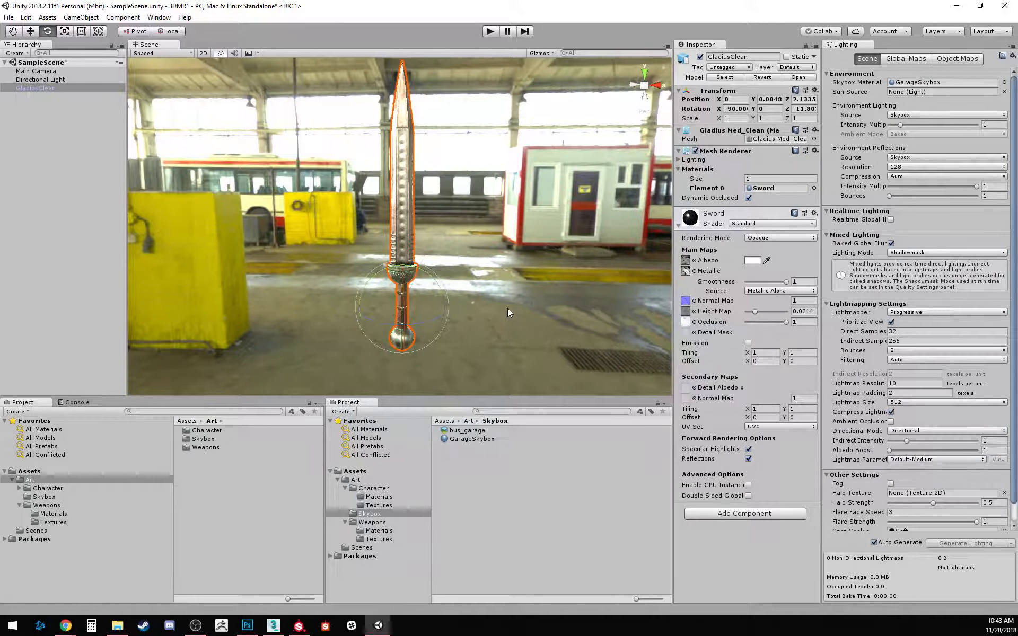
Step: Select the Main Camera and widen the Inspector column to show its camera settings in full
left_click(55, 72)
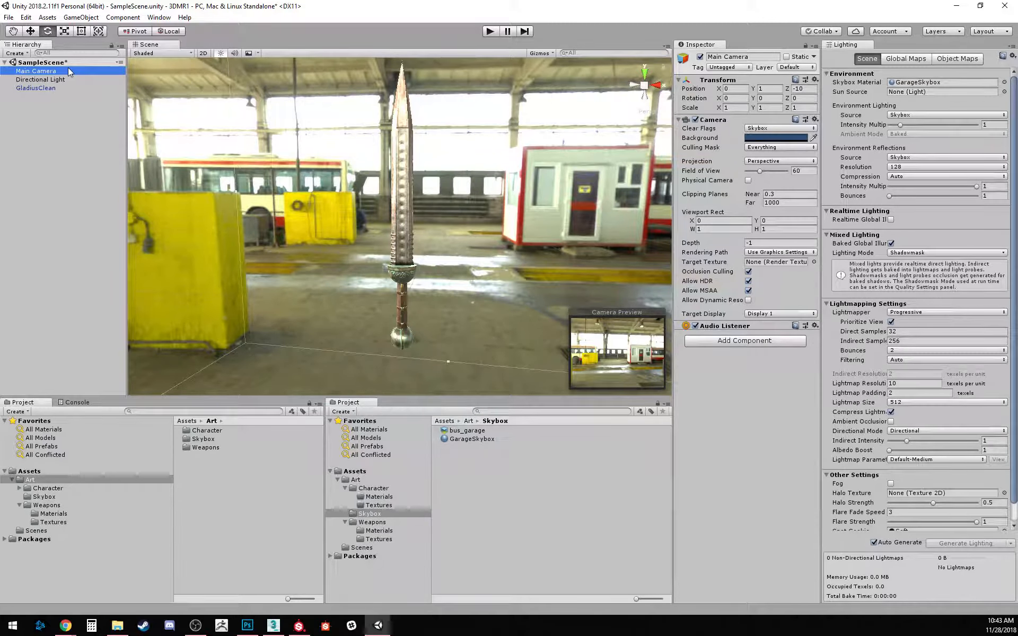
left_click(776, 194)
left_click(672, 195)
left_click_drag(671, 194, 603, 198)
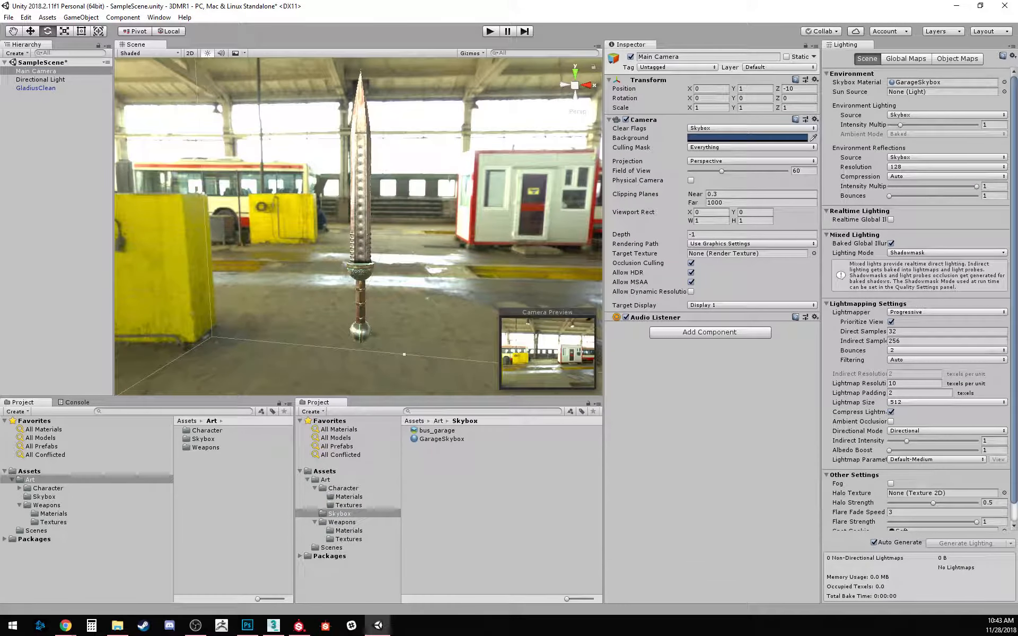
Step: Open the project's Player settings and set the rendering Color Space to Linear
left_click(11, 18)
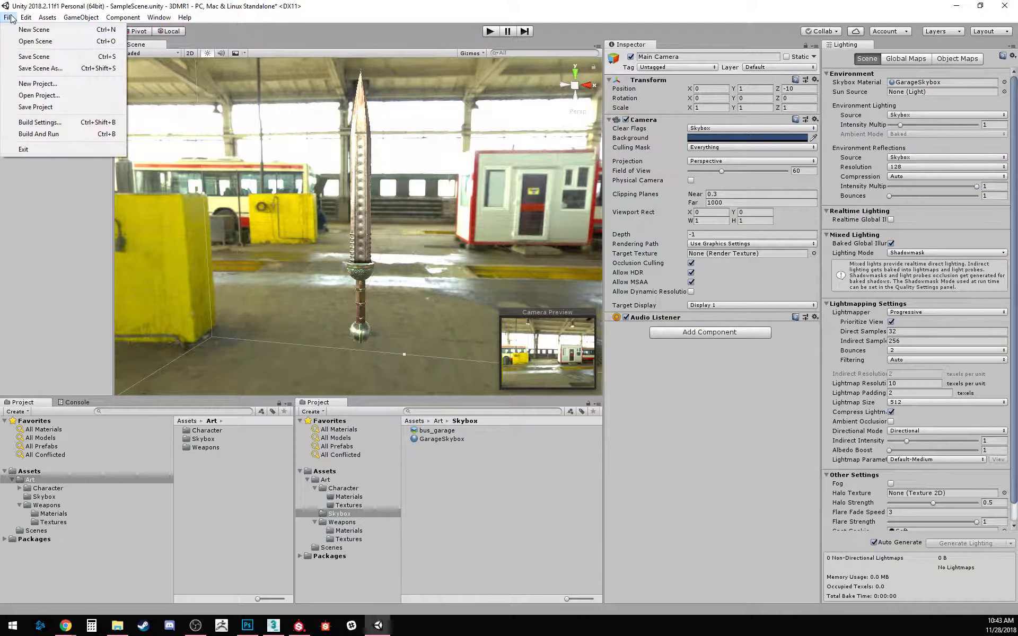
mouse_move(28, 19)
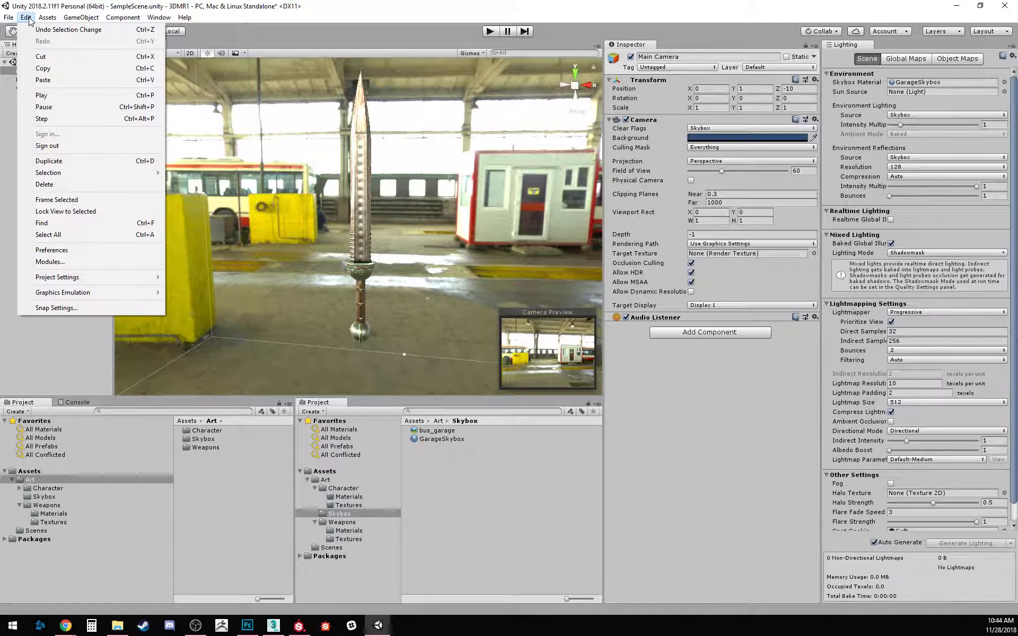
mouse_move(49, 178)
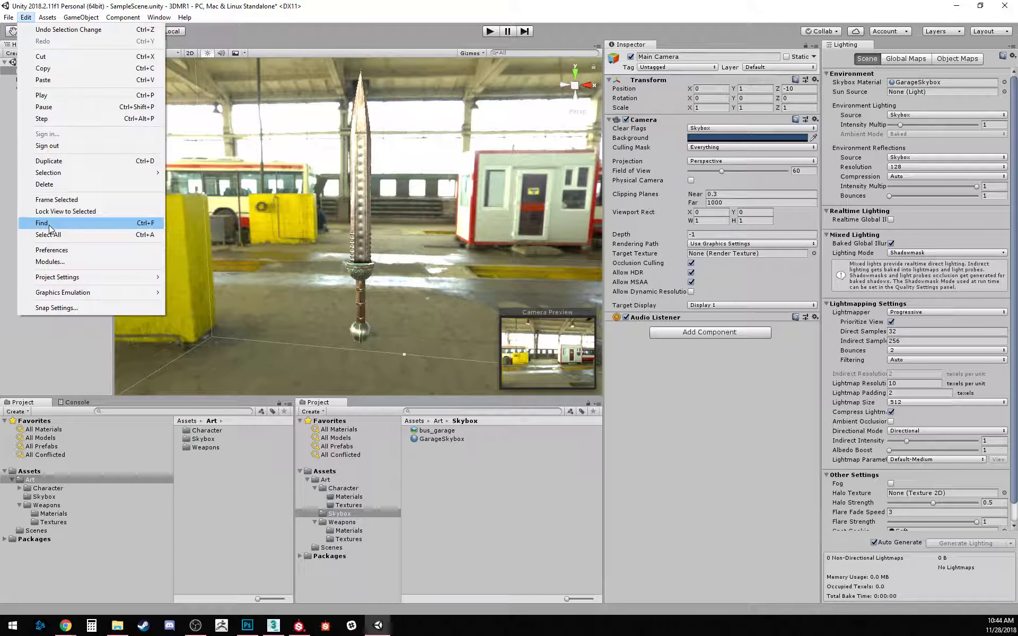
mouse_move(58, 276)
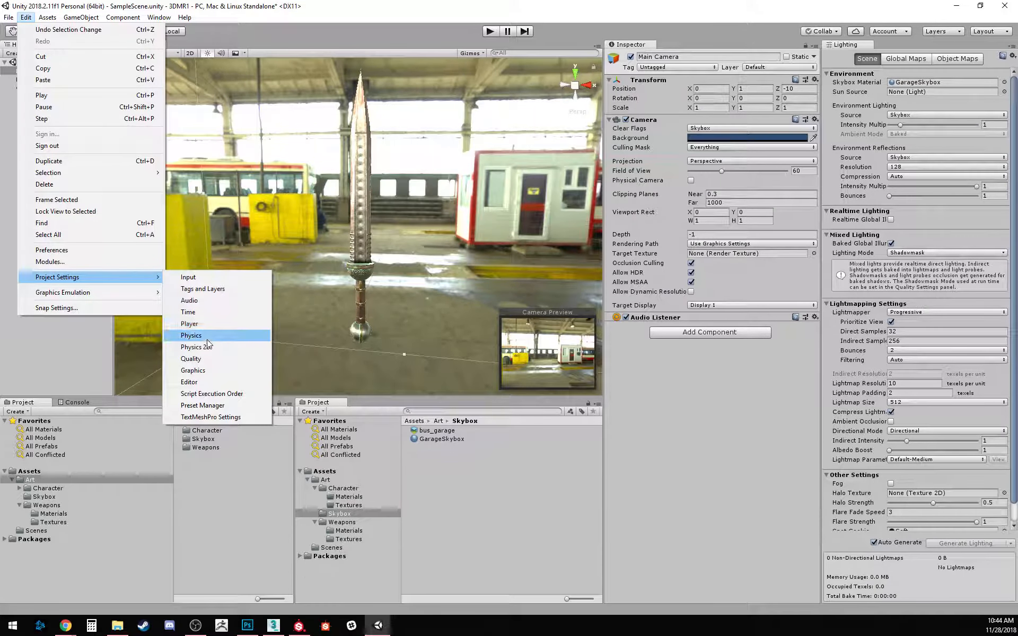
left_click(192, 323)
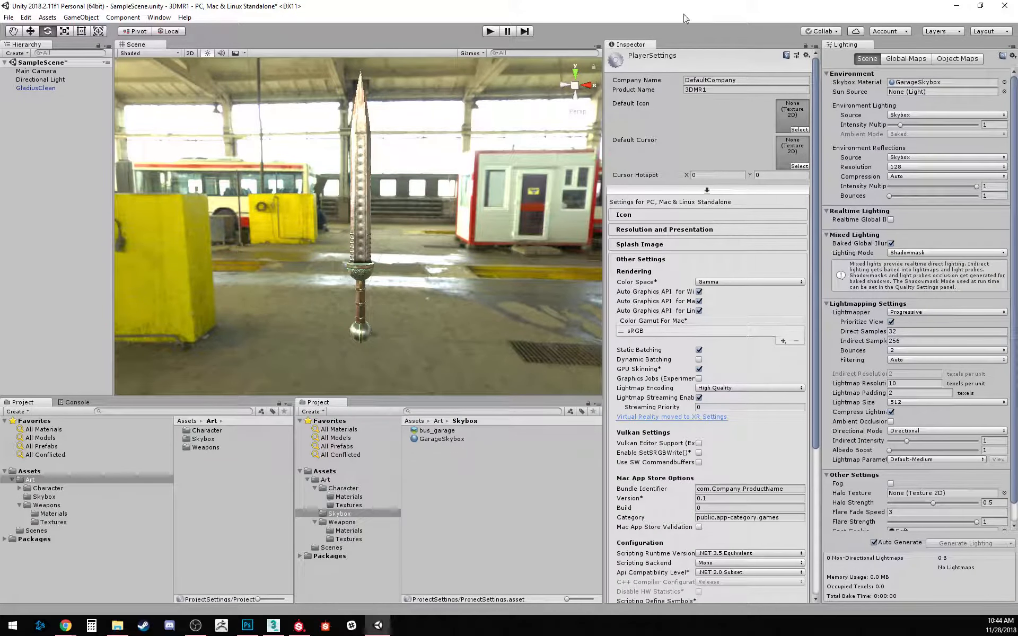
scroll(710, 317, "down", 3)
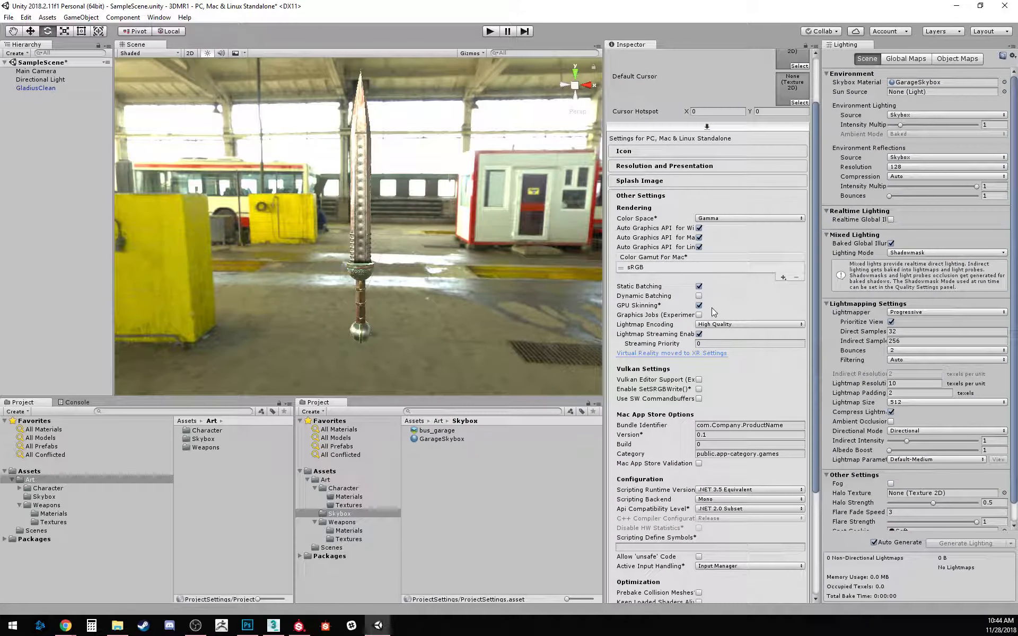
left_click(725, 219)
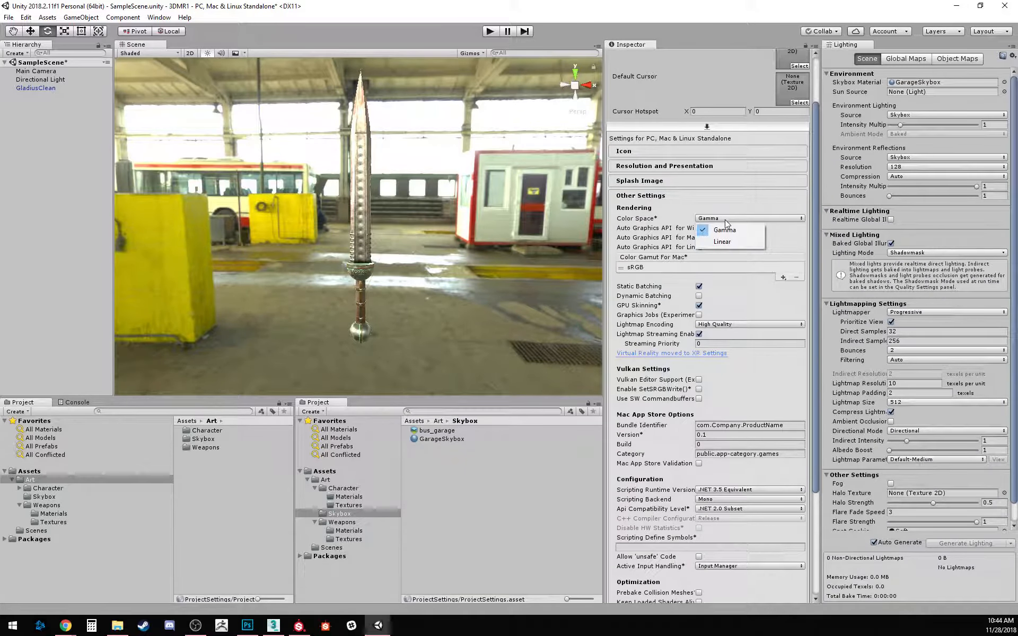
left_click(722, 243)
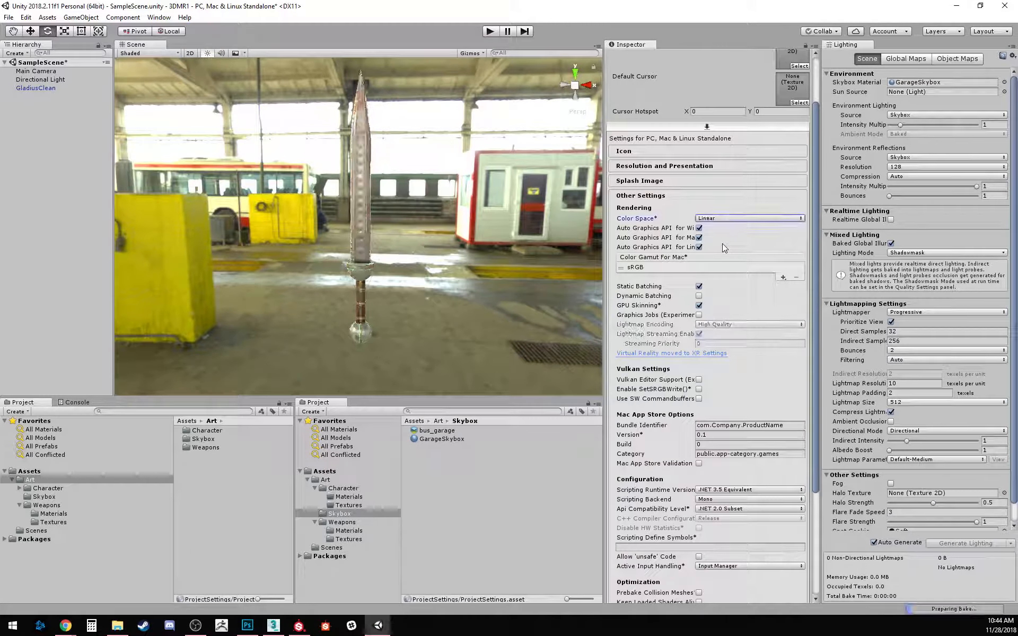
Step: Examine the sword and garage skybox in the Scene view from near and far under the Linear color space
right_click_drag(332, 183, 339, 173)
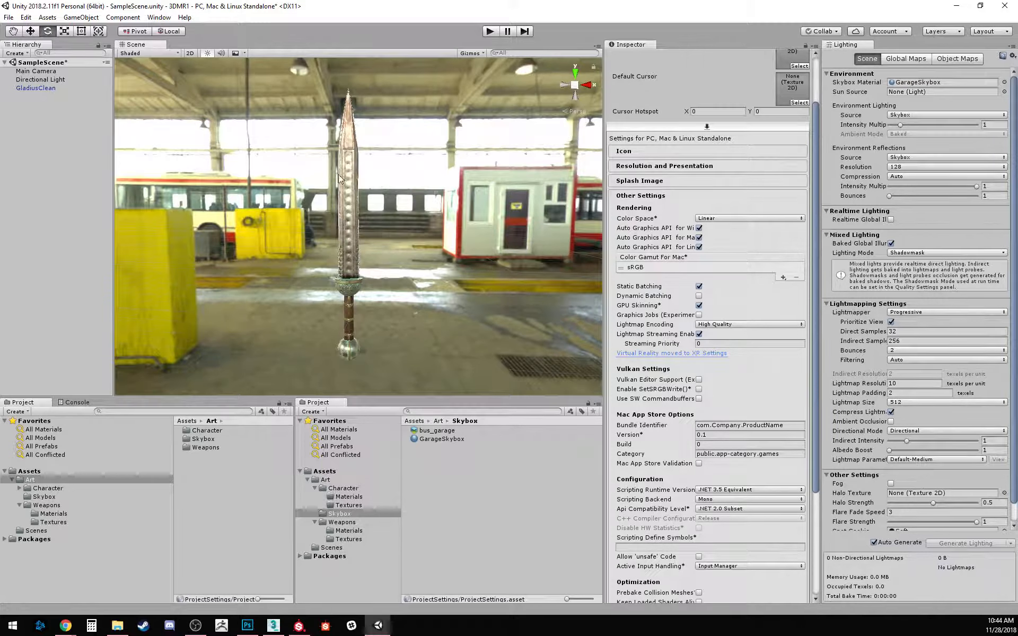
scroll(338, 174, "down", 5)
middle_click_drag(338, 174, 357, 185)
scroll(335, 211, "up", 6)
scroll(352, 176, "down", 6)
scroll(352, 176, "up", 3)
right_click_drag(488, 258, 460, 257)
middle_click_drag(473, 255, 448, 248)
scroll(405, 255, "up", 8)
scroll(447, 217, "down", 8)
scroll(449, 248, "down", 2)
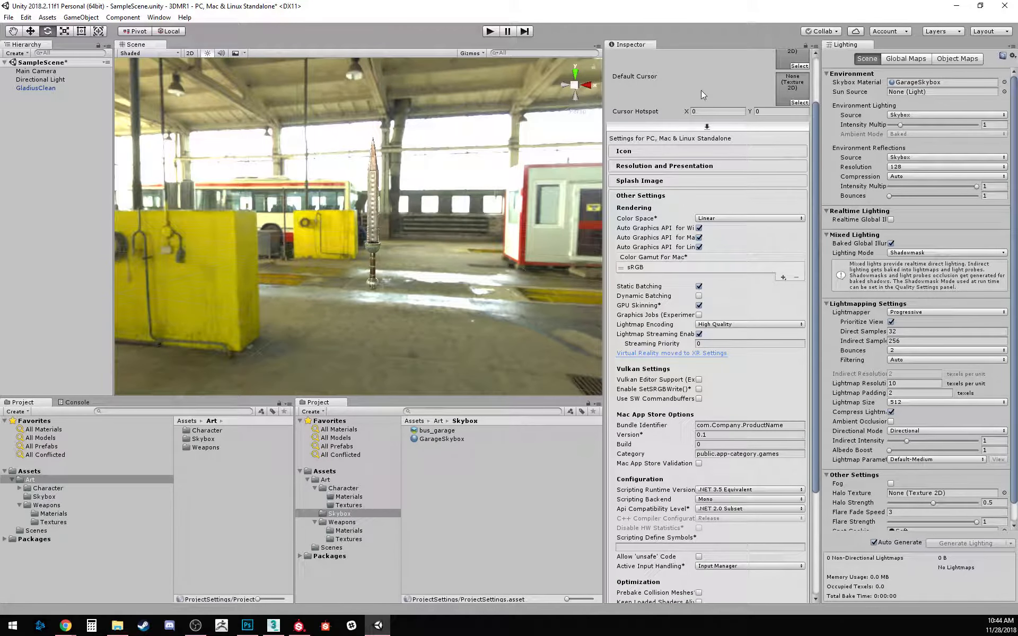
Step: Narrow the Inspector column to give the Scene view more room
right_click(633, 45)
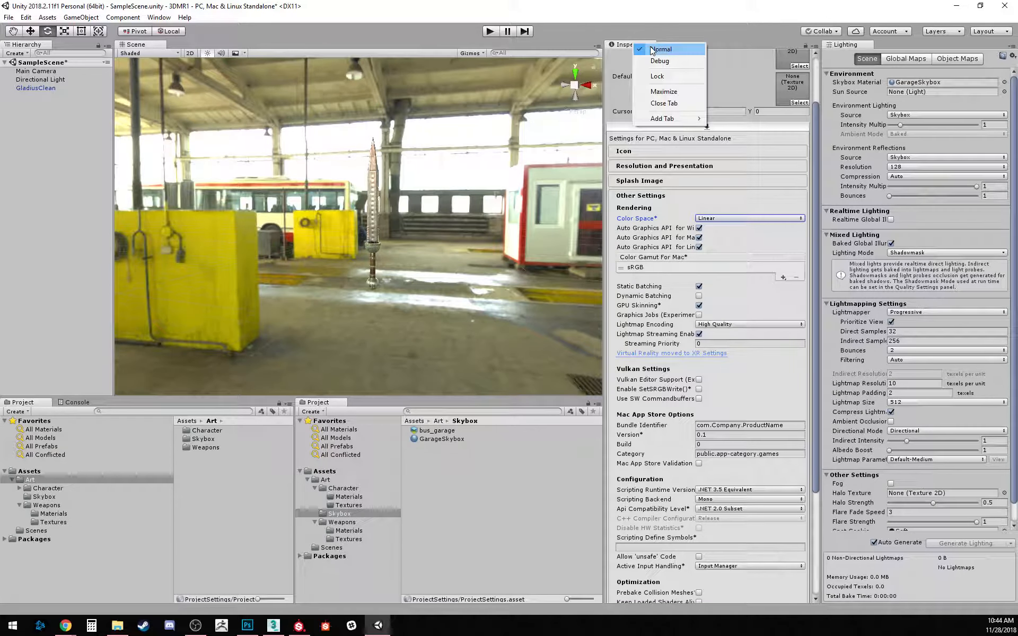
left_click(610, 33)
left_click_drag(605, 84, 682, 84)
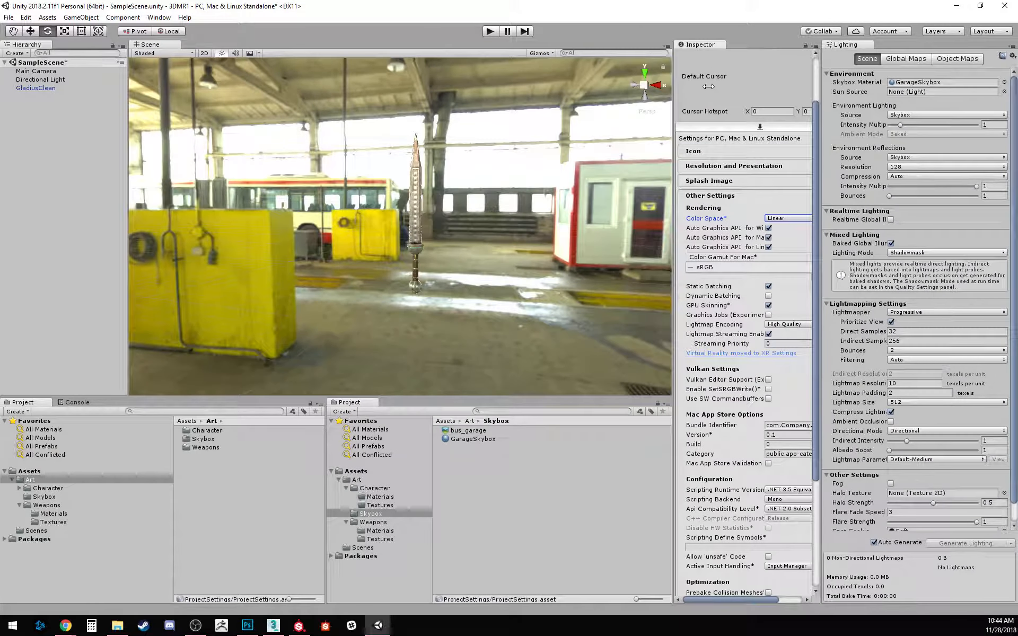
Step: Add a 3D Plane object to the scene as a floor beneath the sword
left_click(85, 19)
mouse_move(93, 56)
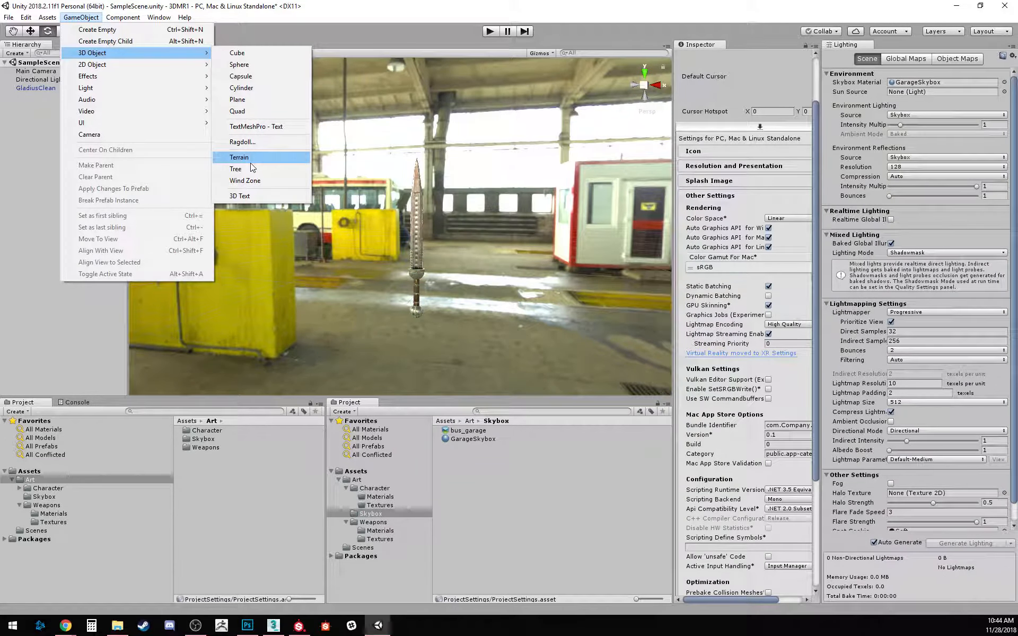
left_click(249, 100)
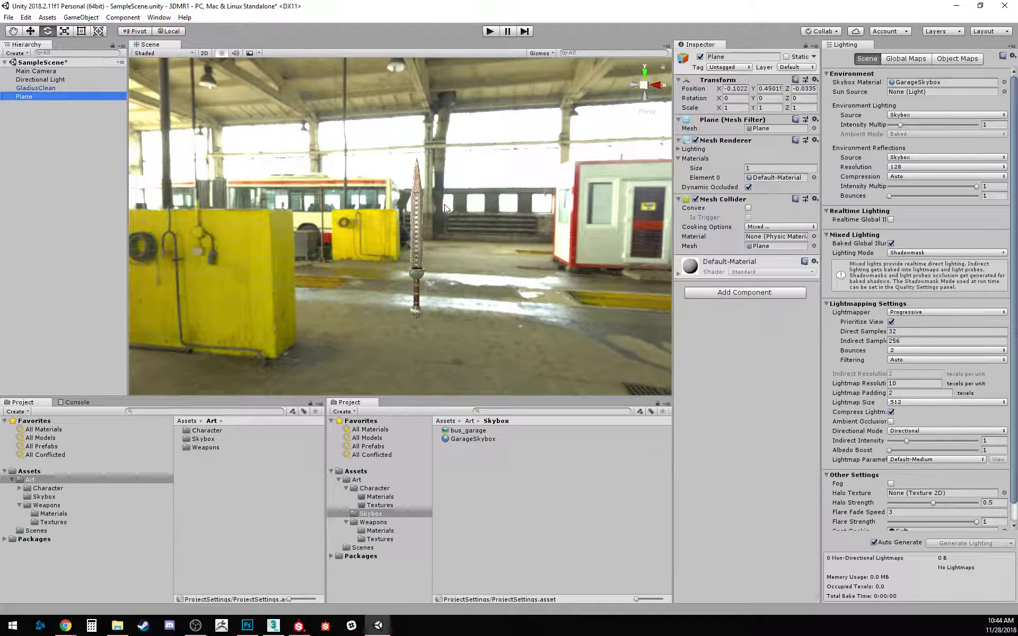
middle_click_drag(459, 178, 458, 180)
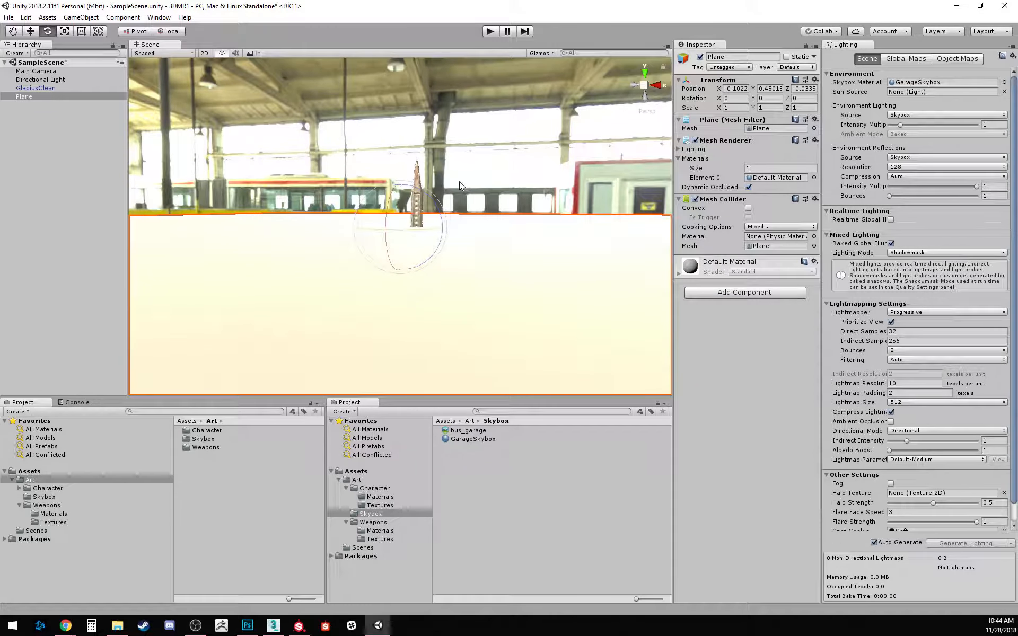
Step: Set the Plane's position to X 0, Y 0, Z 0
key("w")
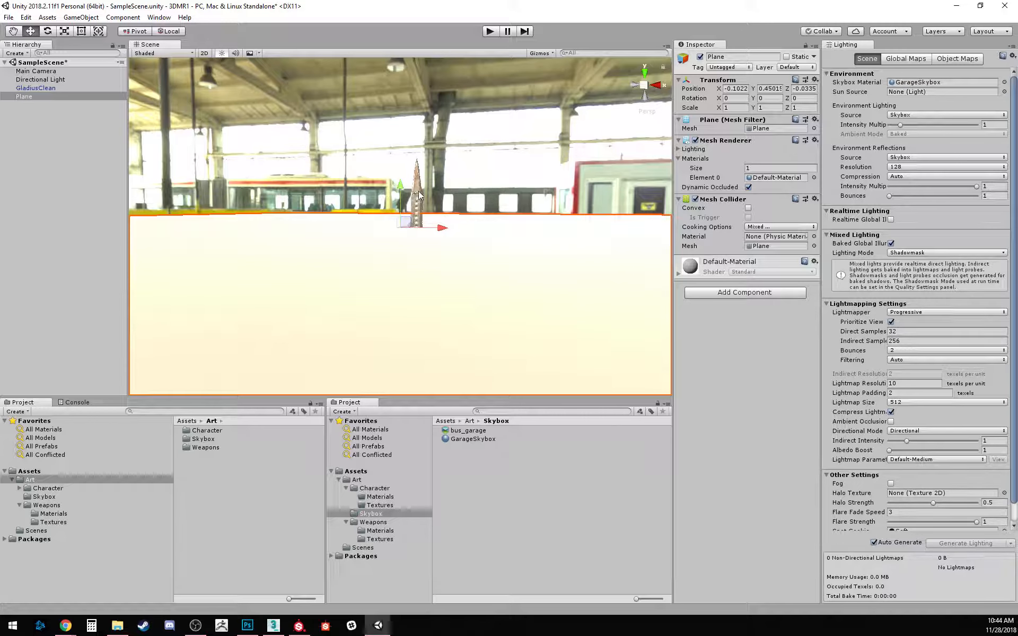
left_click(746, 89)
type("0")
key("Tab")
type("0")
key("Tab")
type("0")
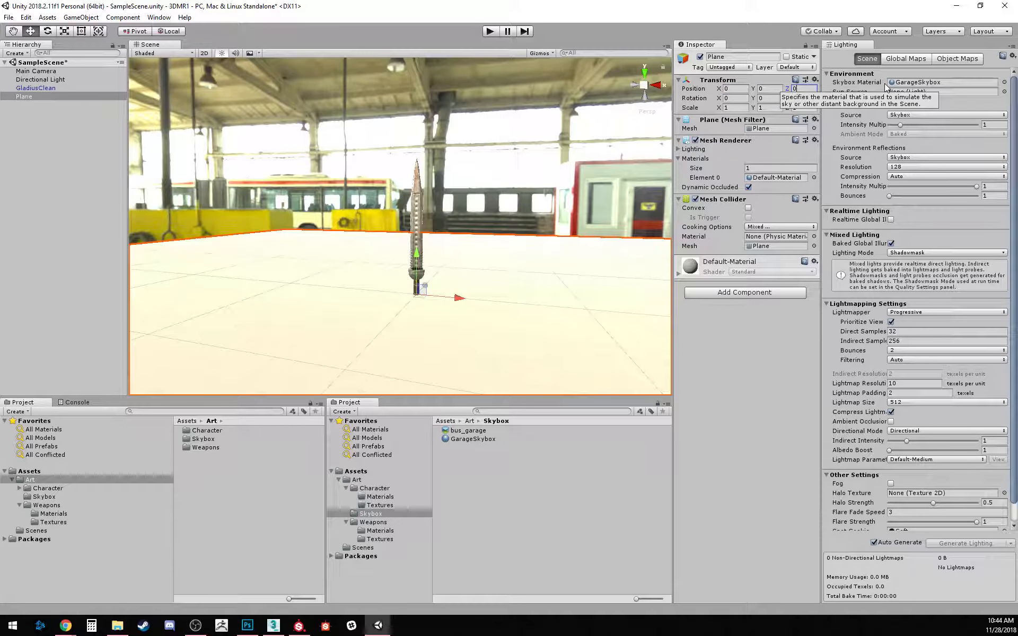
key("Tab")
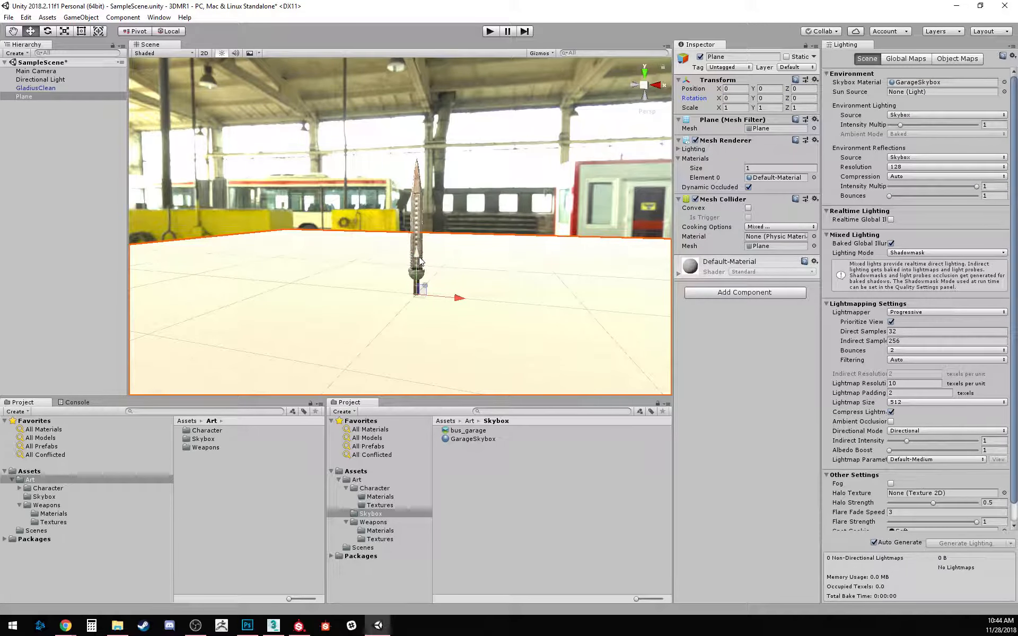
Step: Raise the GladiusClean sword above the floor plane to about Y 0.179
left_click(421, 221)
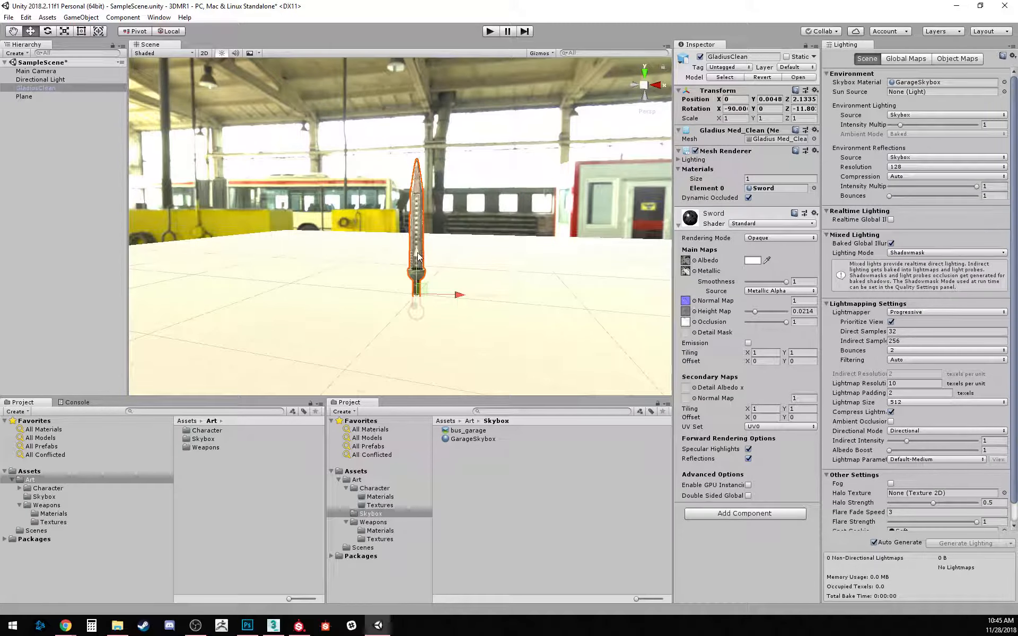
left_click_drag(417, 254, 417, 227)
middle_click_drag(526, 212, 485, 238)
scroll(520, 204, "up", 4)
scroll(473, 208, "down", 2)
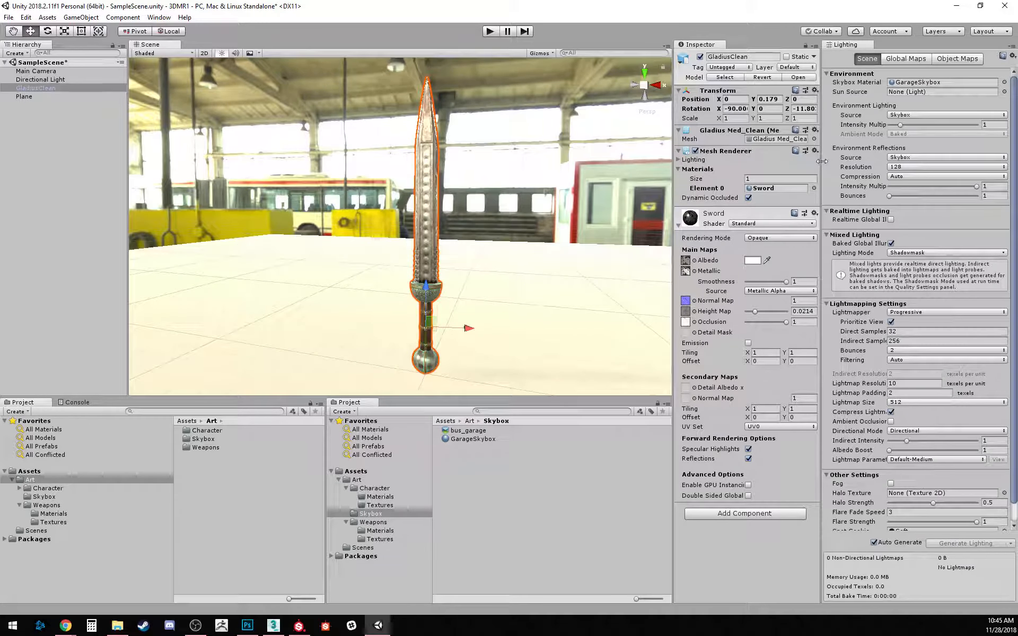
Step: Switch to Substance Painter to compare its sword render with the scene's lighting, and return to Unity
left_click(860, 82)
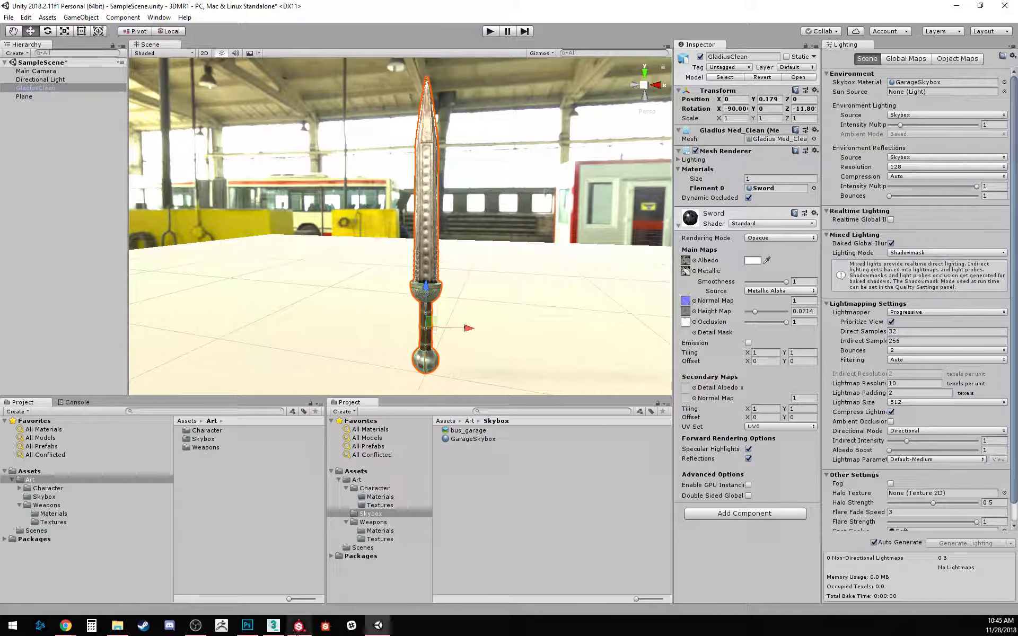
left_click(299, 626)
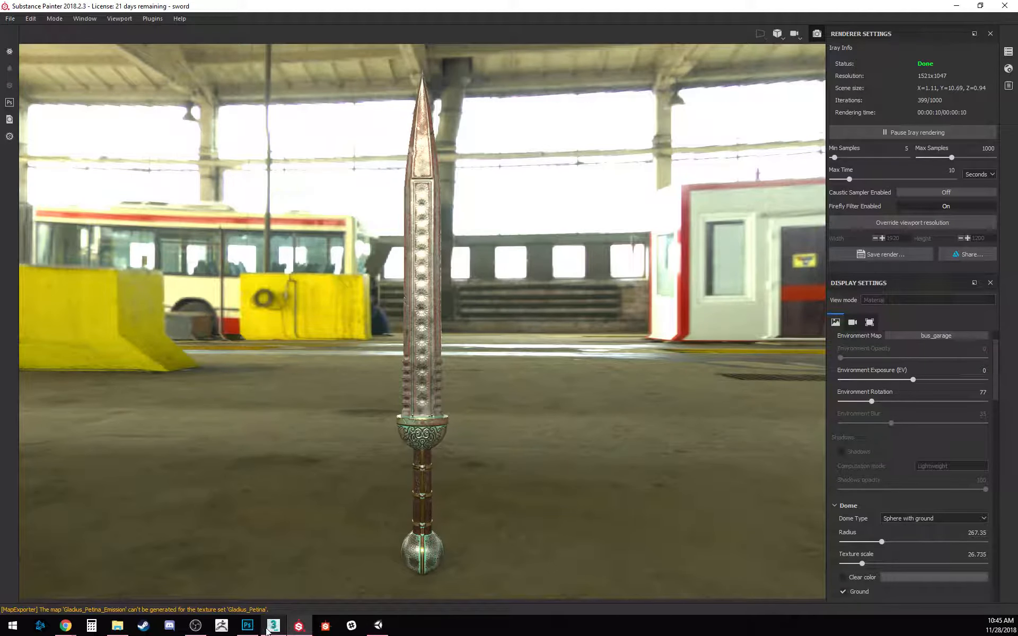
mouse_move(256, 631)
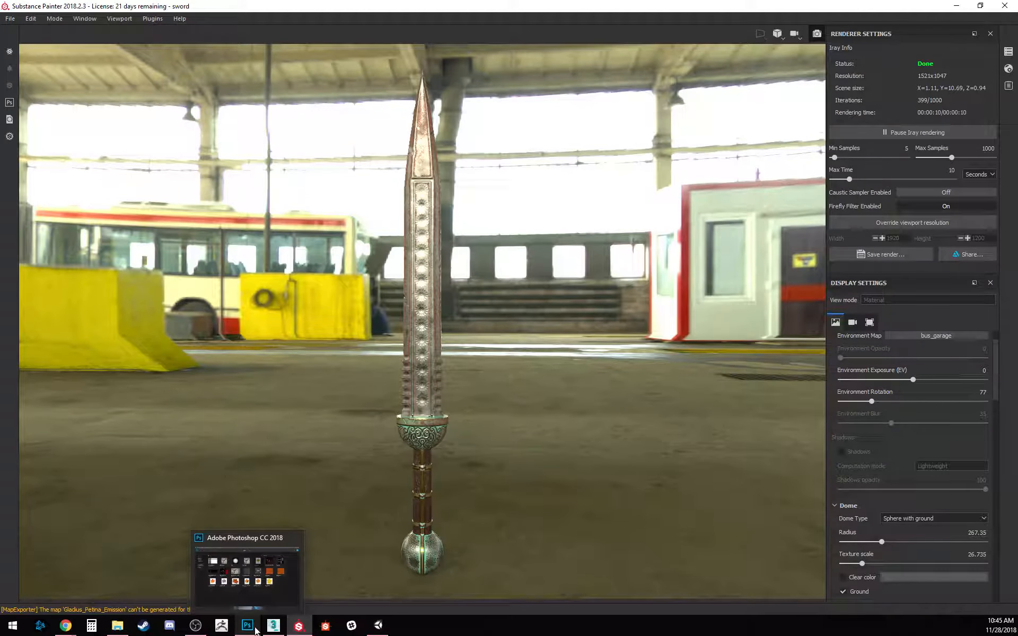
left_click(378, 626)
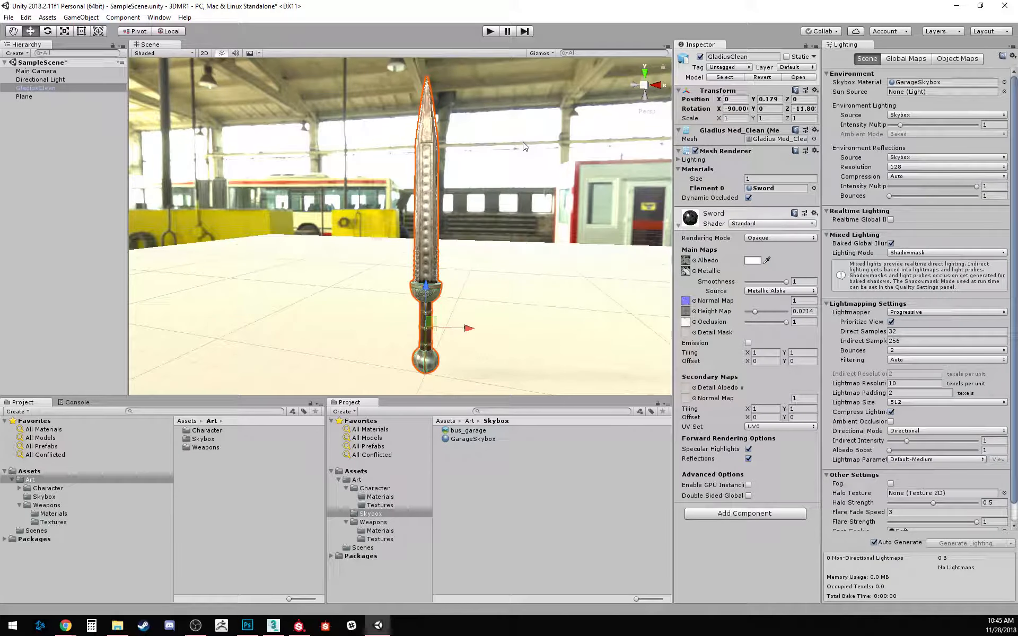
Step: Add a Reflection Probe as a child of the GladiusClean sword
key("alt")
right_click(77, 168)
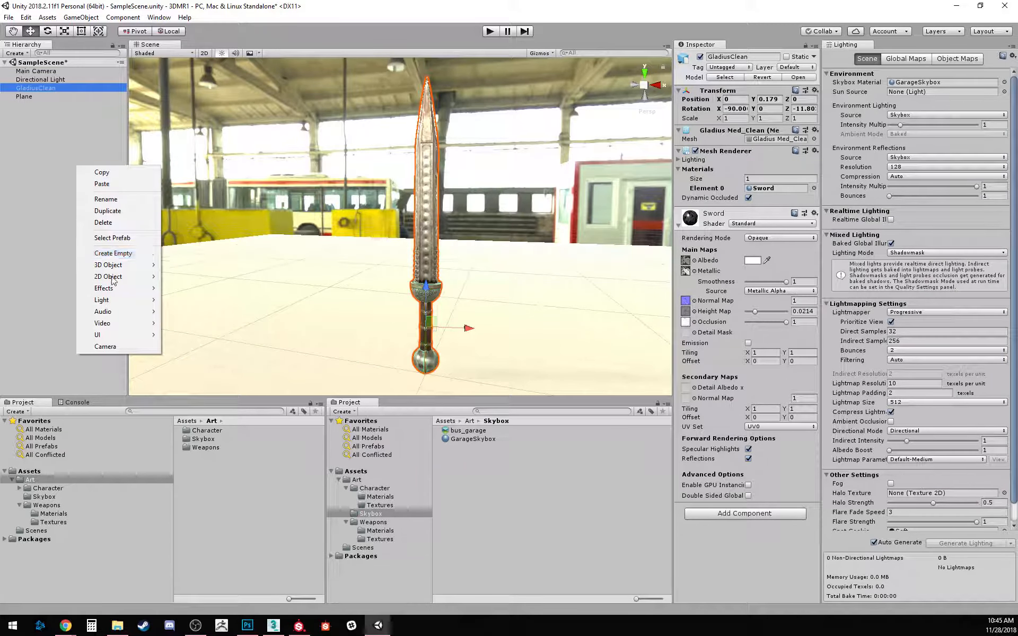
mouse_move(117, 302)
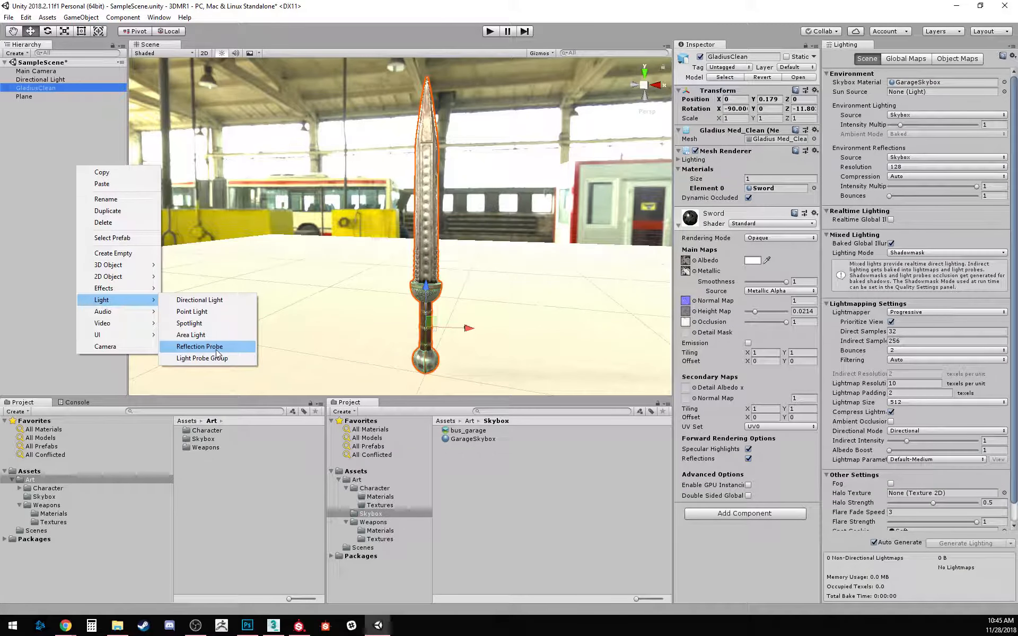
left_click(199, 347)
Step: Raise the reflection probe above the sword's tip to about Z 1.472
middle_click(523, 253)
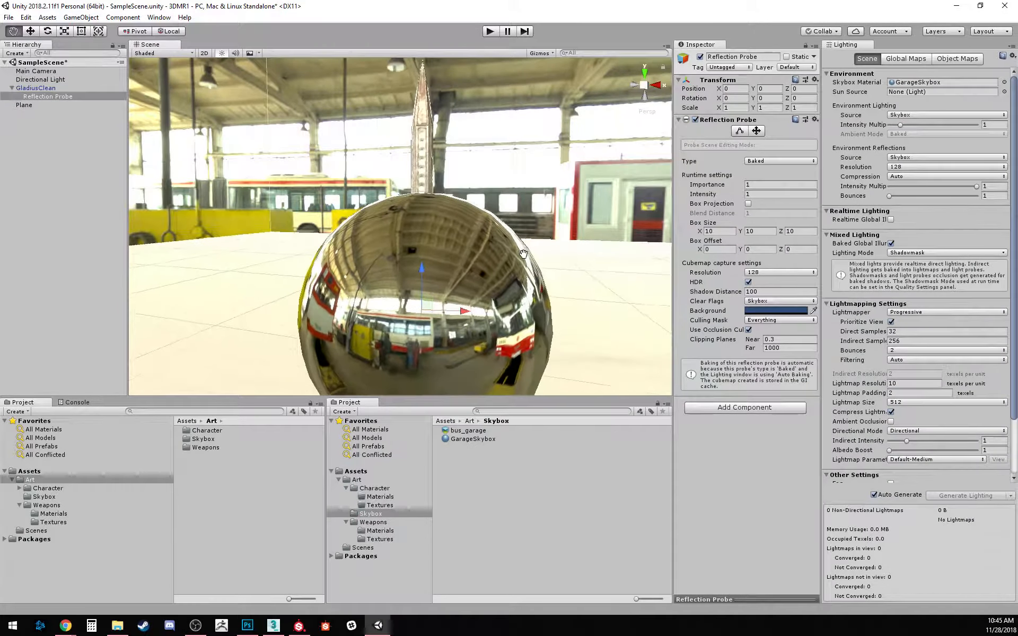
middle_click_drag(522, 253, 365, 271)
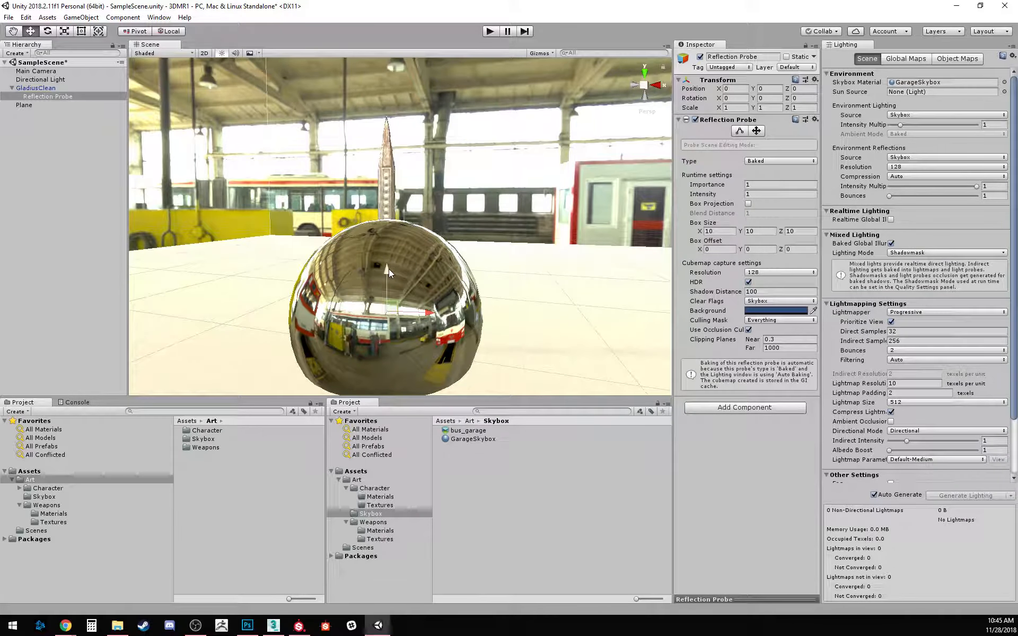
left_click_drag(388, 268, 385, 604)
Step: Shift the reflection probe along its Y axis away from the sword to about Y -1.089
middle_click_drag(413, 264, 425, 284)
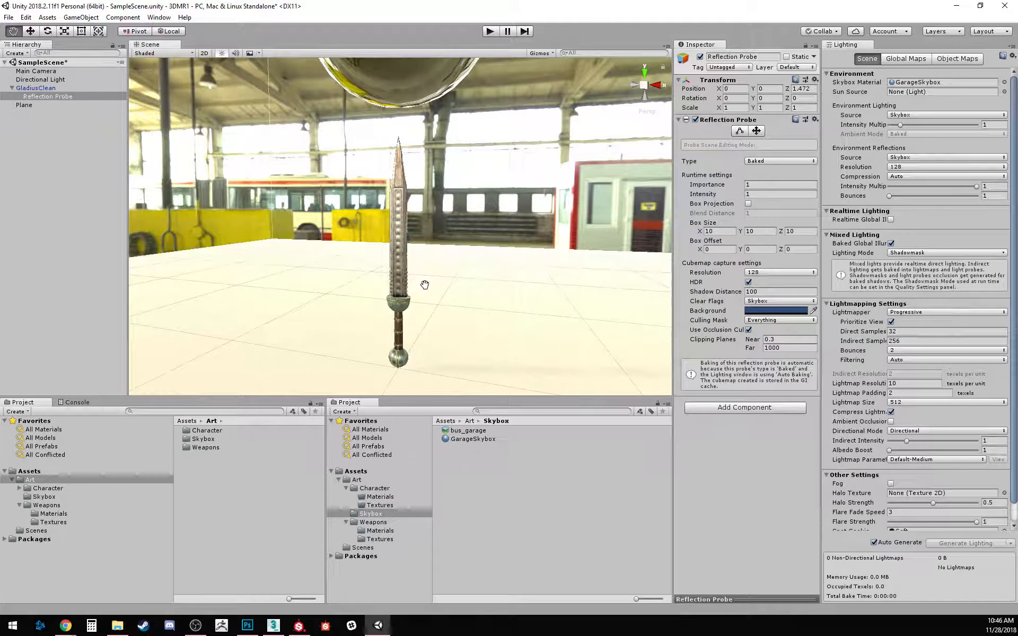
left_click_drag(424, 285, 342, 268, "alt")
middle_click_drag(415, 288, 163, 281)
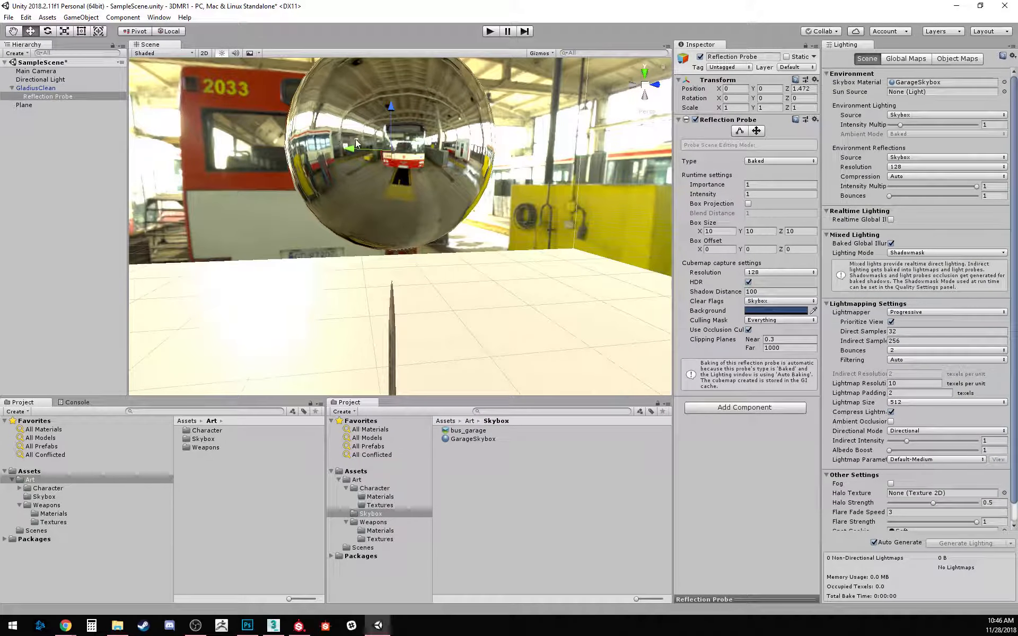
left_click_drag(356, 150, 94, 142)
scroll(342, 200, "down", 4)
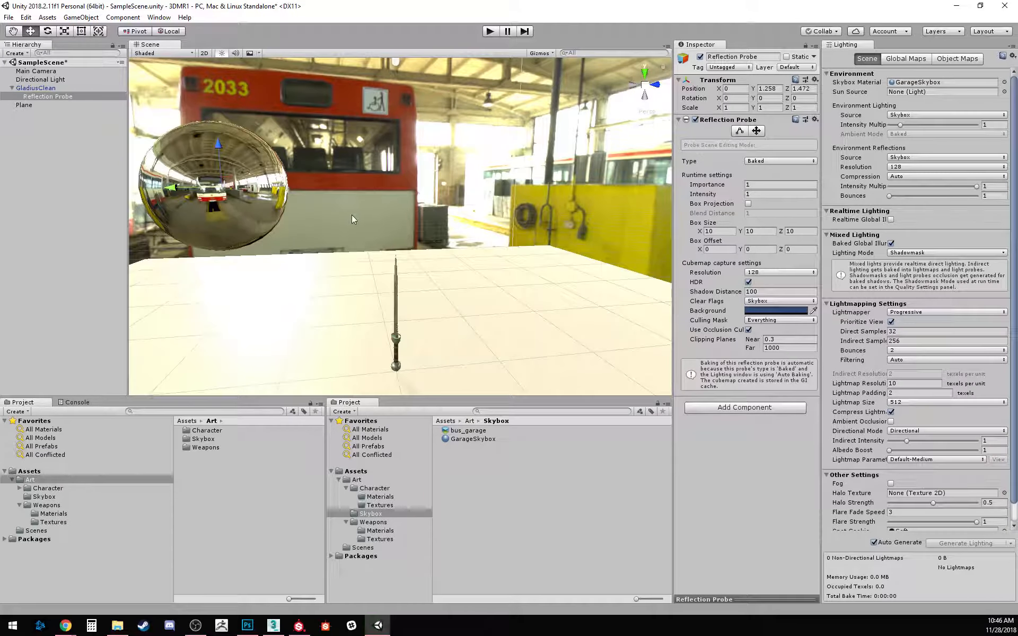
middle_click_drag(352, 215, 439, 215)
left_click_drag(376, 192, 583, 191)
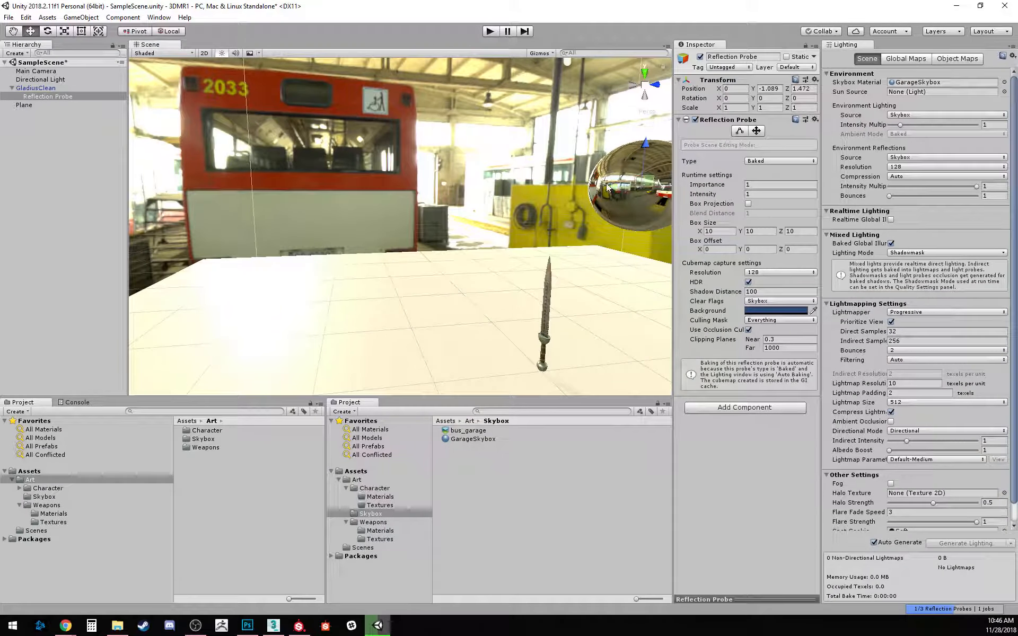
Step: Examine the sword and the reflection probe above its tip from near and far in the Scene view
scroll(579, 188, "down", 3)
middle_click_drag(560, 178, 444, 161)
right_click_drag(444, 162, 643, 159)
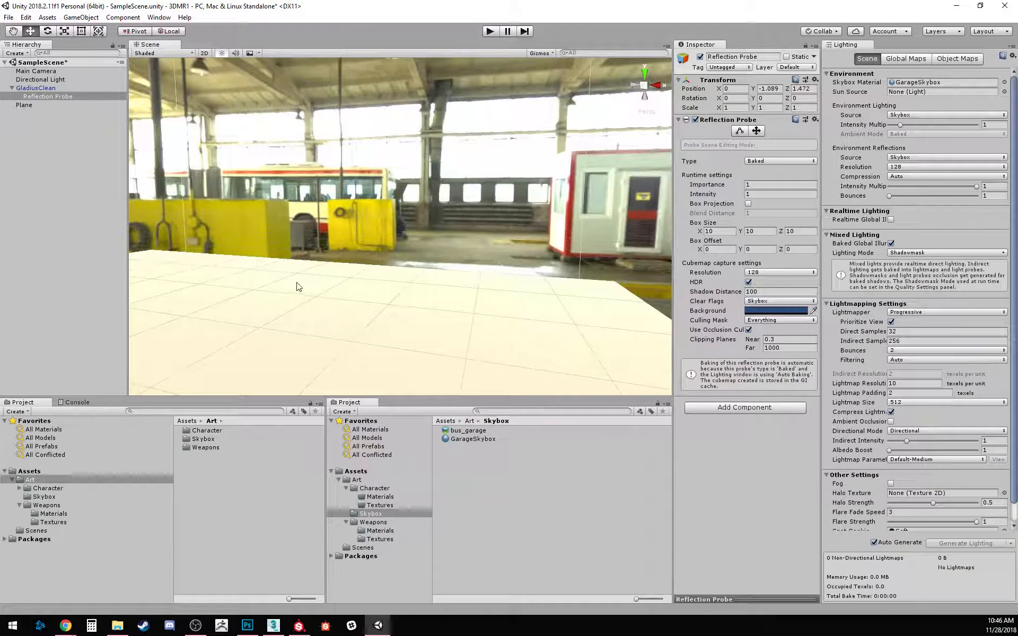
middle_click_drag(298, 287, 503, 245)
scroll(506, 247, "up", 3)
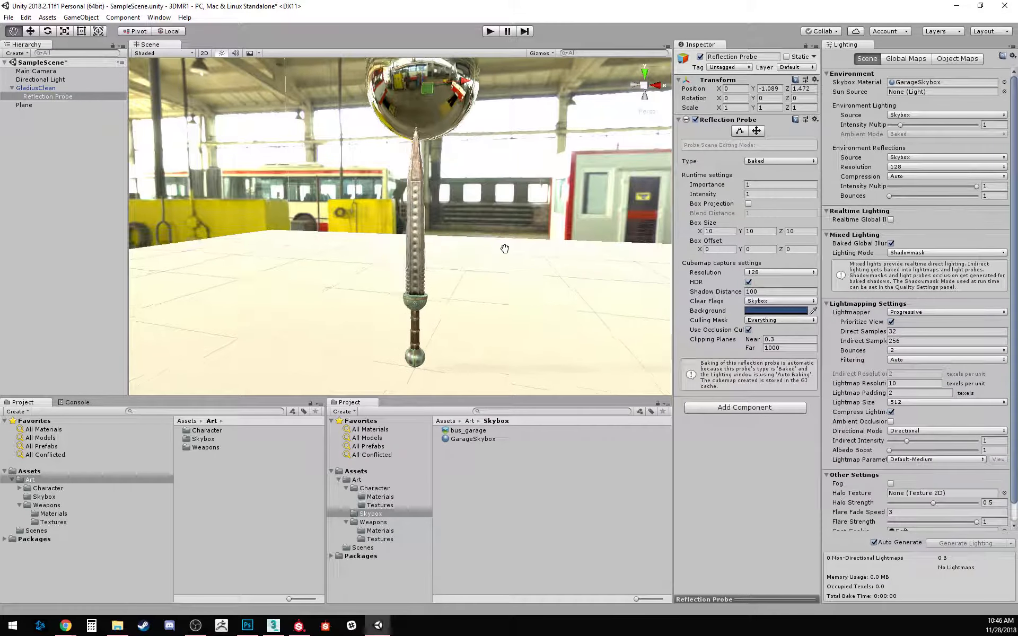
middle_click_drag(505, 260, 503, 250)
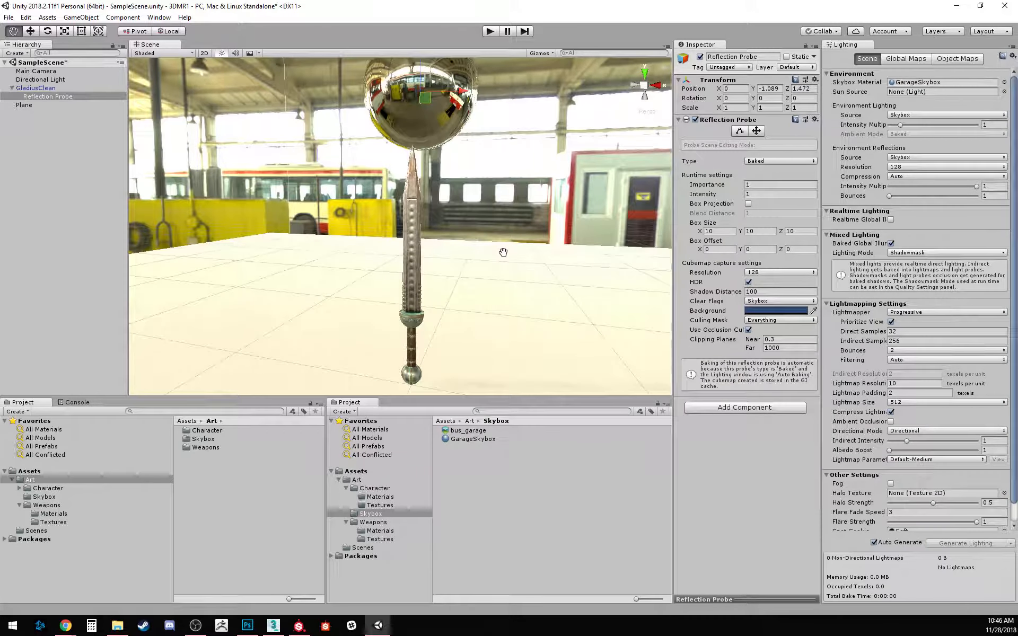
scroll(502, 249, "up", 3)
scroll(404, 110, "down", 3)
mouse_move(416, 93)
middle_mouse_down()
mouse_move(413, 158)
mouse_move(429, 102)
middle_mouse_up()
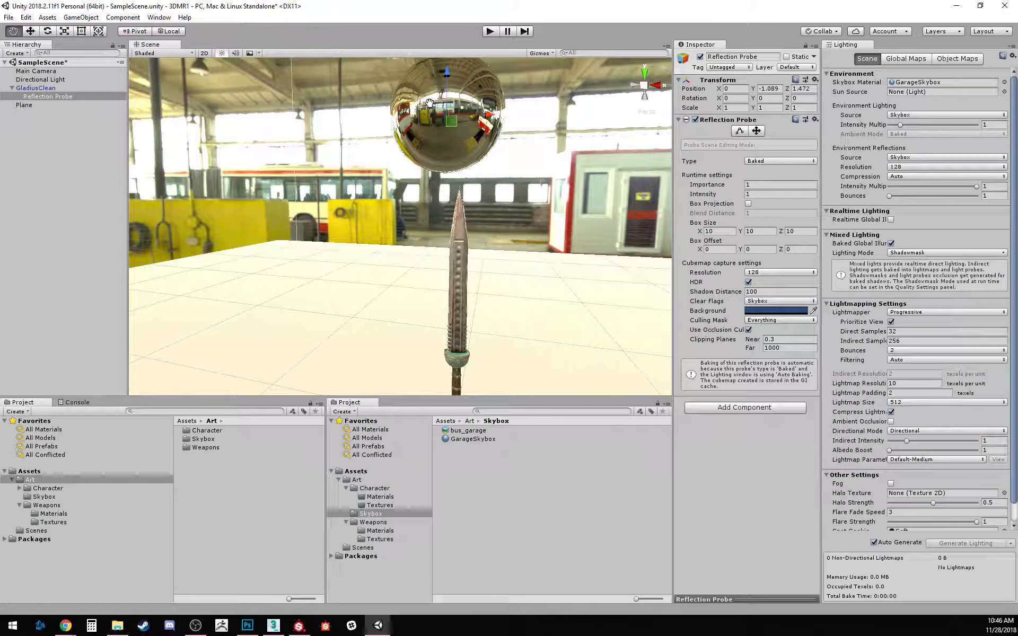
mouse_move(430, 103)
middle_mouse_down()
mouse_move(417, 147)
mouse_move(415, 118)
middle_mouse_up()
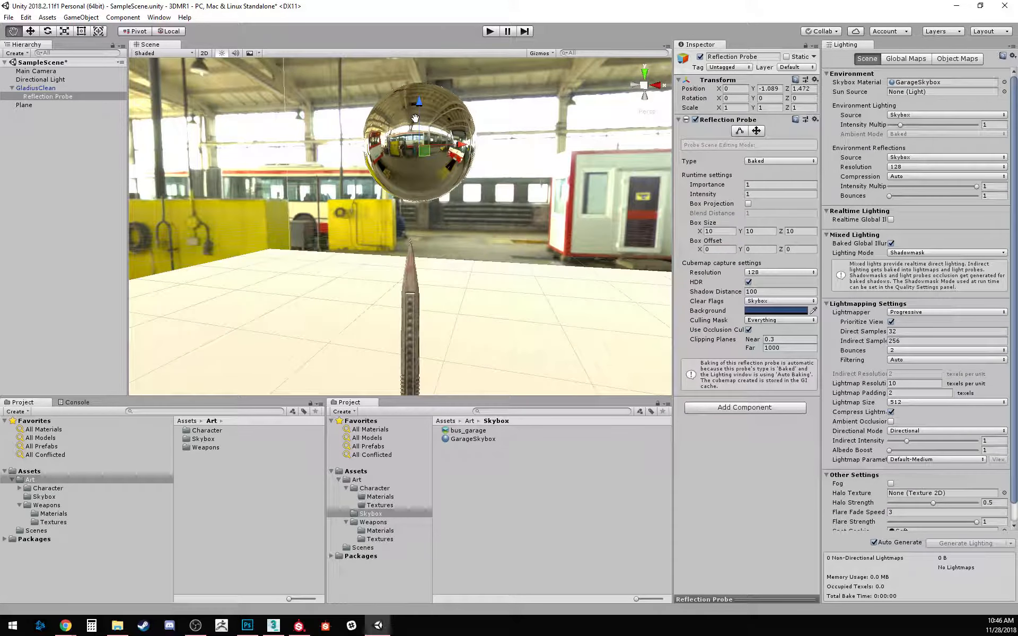
Step: Shrink the Scene view's 3D gizmo icons so the reflection probe's marker no longer dominates the view
left_click(504, 281)
left_click(439, 188)
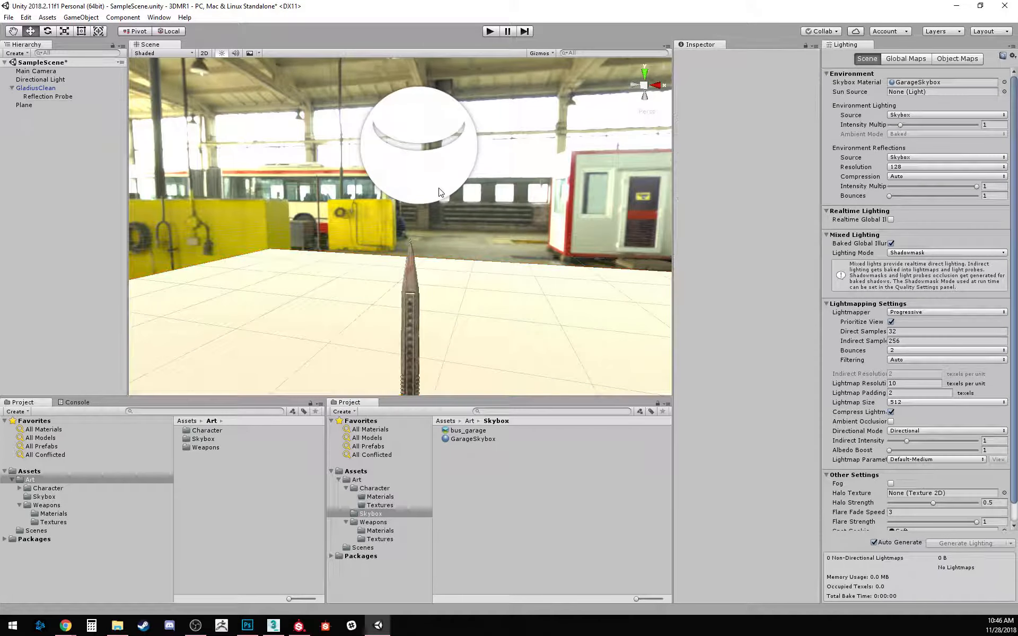
left_click(463, 117)
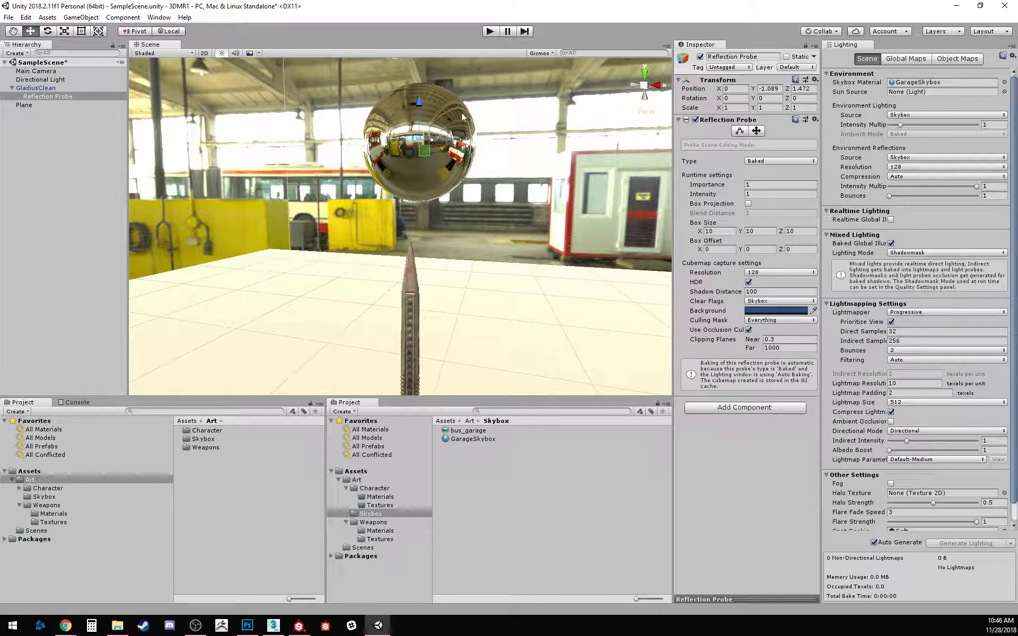
left_click(553, 52)
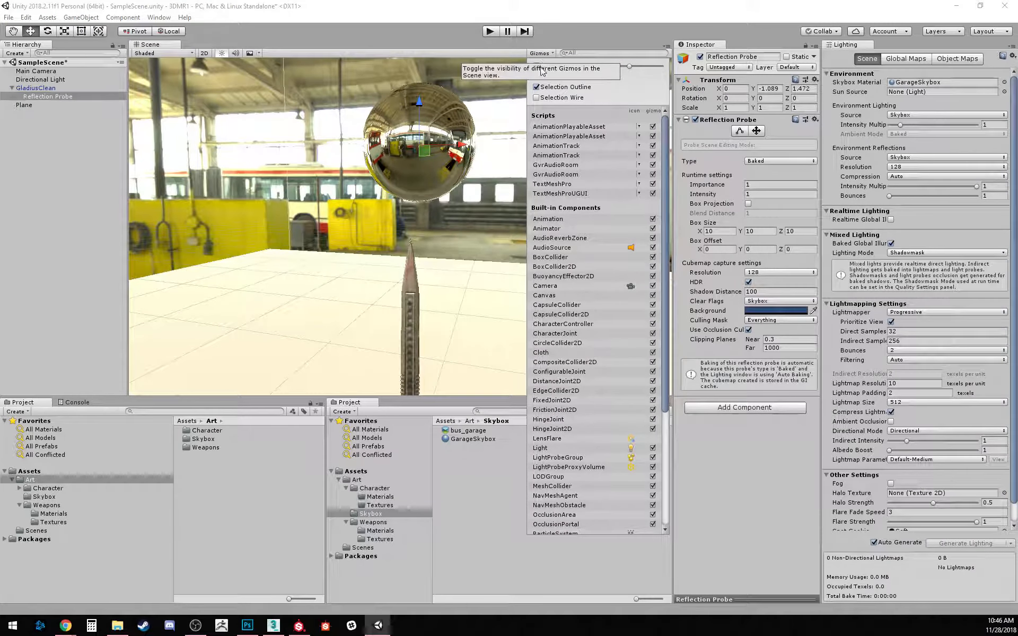
left_click(480, 245)
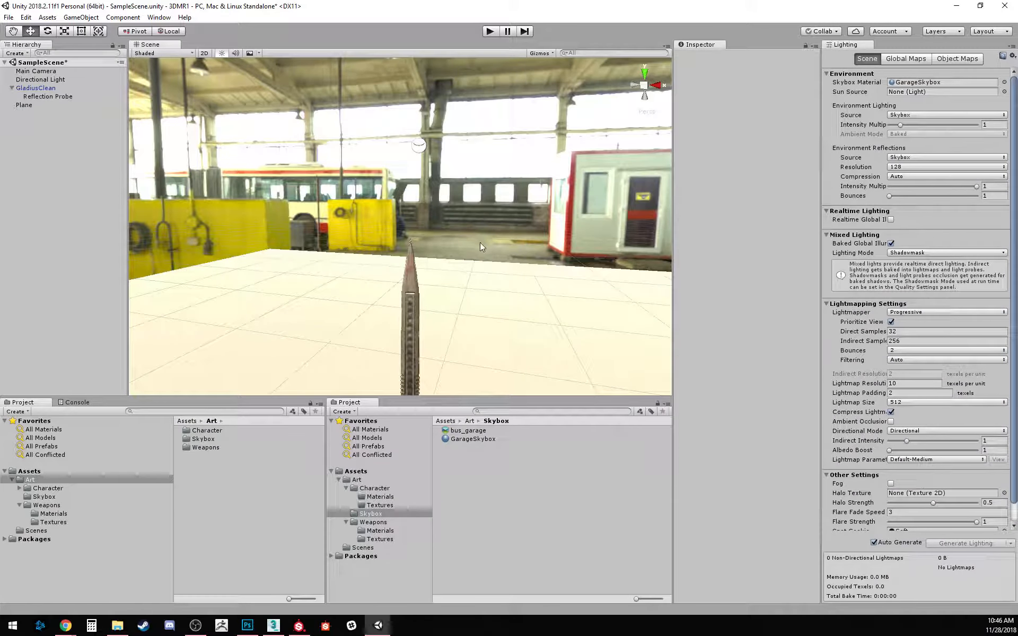
Step: Rotate the GladiusClean sword about its vertical axis to a Z rotation of about -26.28
middle_click_drag(488, 295, 483, 258)
scroll(454, 272, "up", 4)
scroll(480, 260, "down", 2)
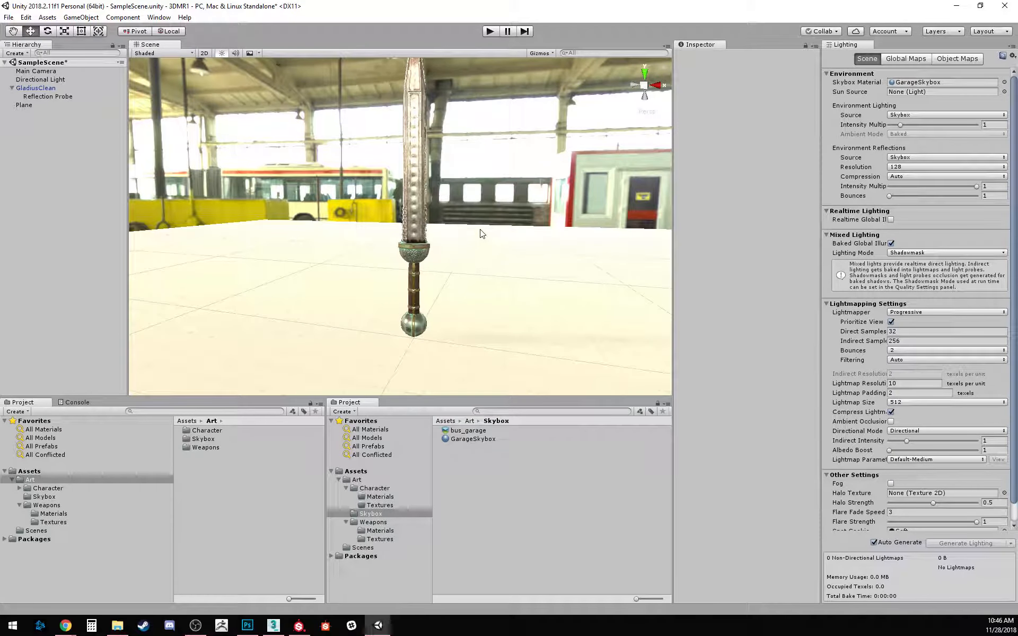
middle_click_drag(481, 232, 480, 260)
left_click(406, 288)
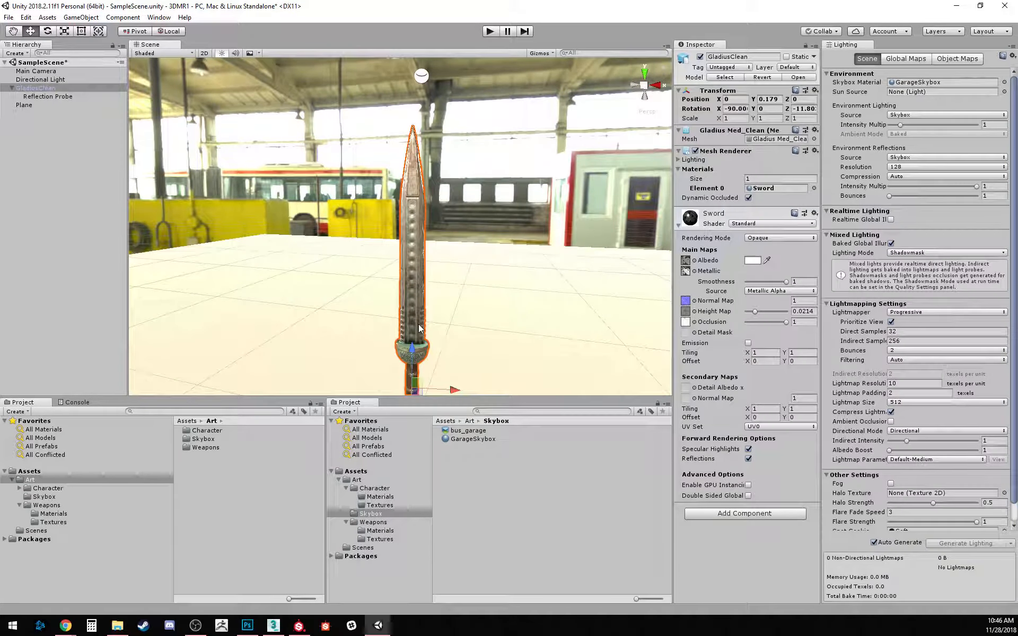
key("e")
middle_click_drag(449, 381, 481, 320)
left_click_drag(474, 313, 493, 326)
Step: Examine the rotated sword's blade and guard against the garage from several angles and distances
right_click_drag(572, 189, 525, 241)
scroll(525, 240, "up", 2)
mouse_move(525, 239)
middle_mouse_down()
mouse_move(536, 223)
mouse_move(537, 232)
middle_mouse_up()
scroll(537, 234, "down", 3)
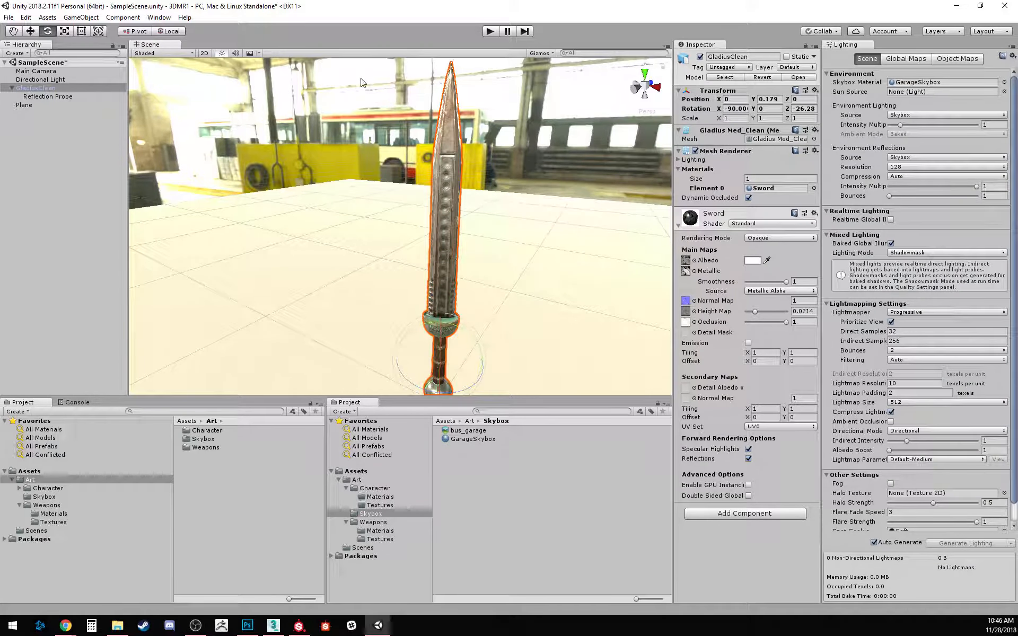
right_click_drag(522, 234, 704, 255)
middle_click_drag(539, 257, 522, 236)
right_click_drag(554, 238, 438, 270)
mouse_move(496, 271)
middle_mouse_down()
mouse_move(459, 262)
mouse_move(486, 274)
middle_mouse_up()
scroll(482, 271, "down", 1)
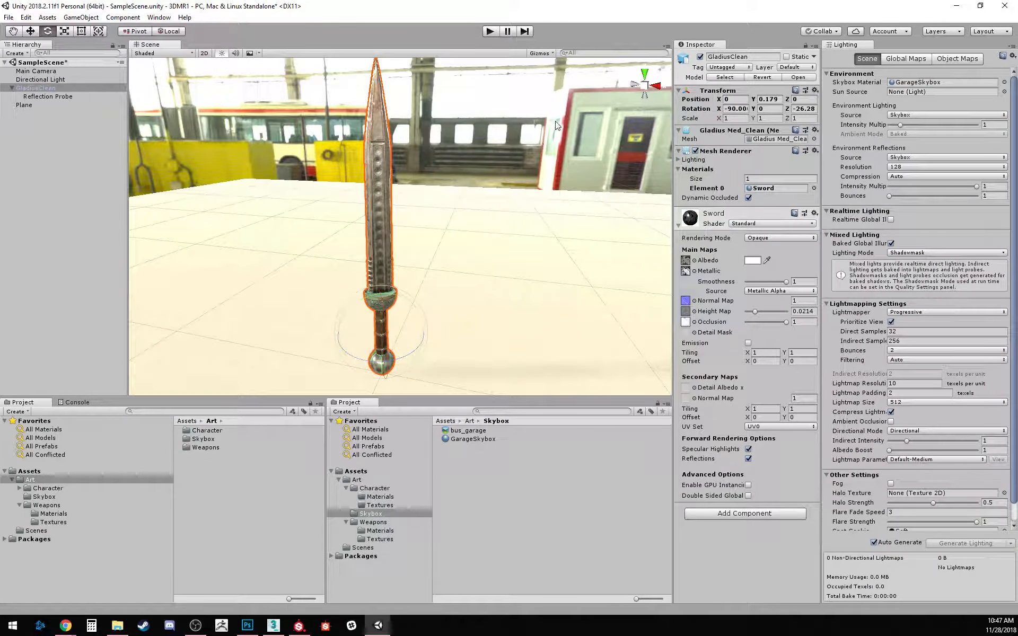
Step: Undock the Scene view as a floating window, enlarge it, and place it over the main editor area
left_click_drag(163, 45, 345, 0)
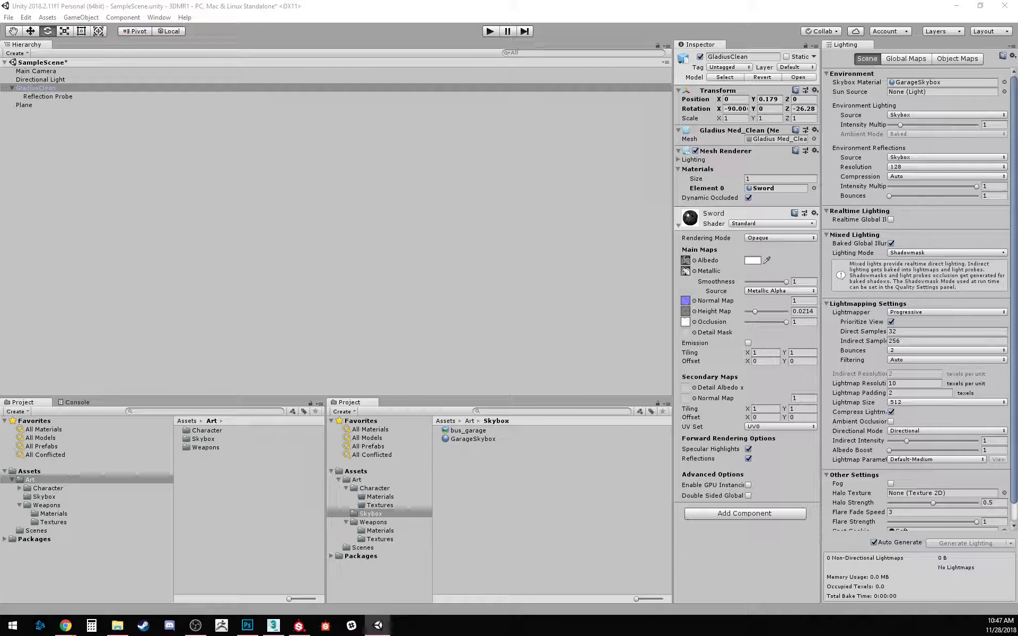
left_click_drag(690, 0, 884, 195)
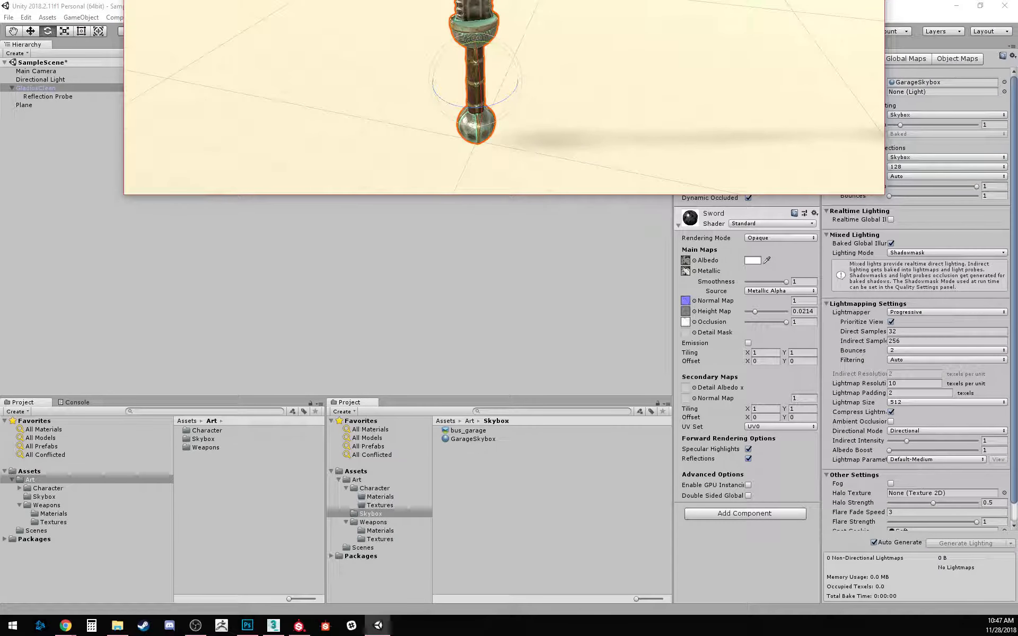
left_click_drag(603, 0, 537, 14)
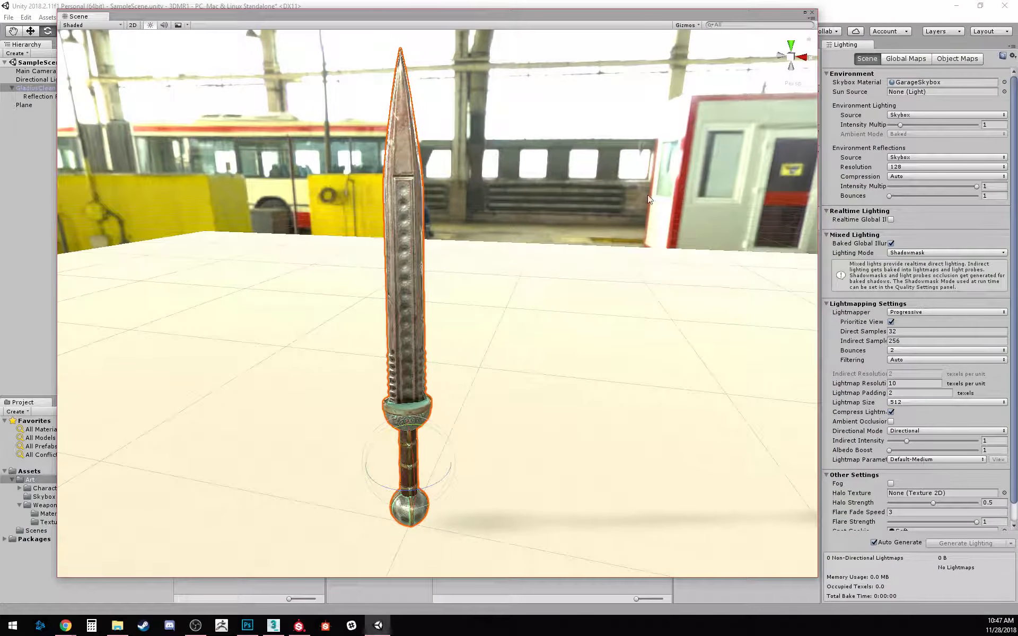
Step: Compare the sword in the enlarged Scene view with its Substance Painter render, switching between both programs and viewing it from different angles
left_click(299, 627)
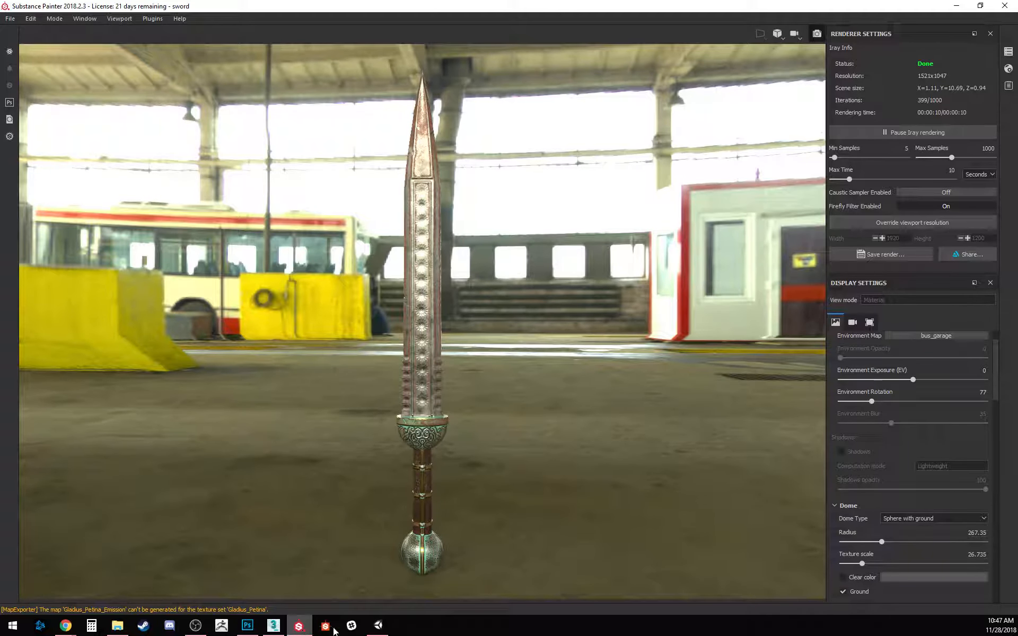
left_click(378, 626)
scroll(480, 297, "up", 5)
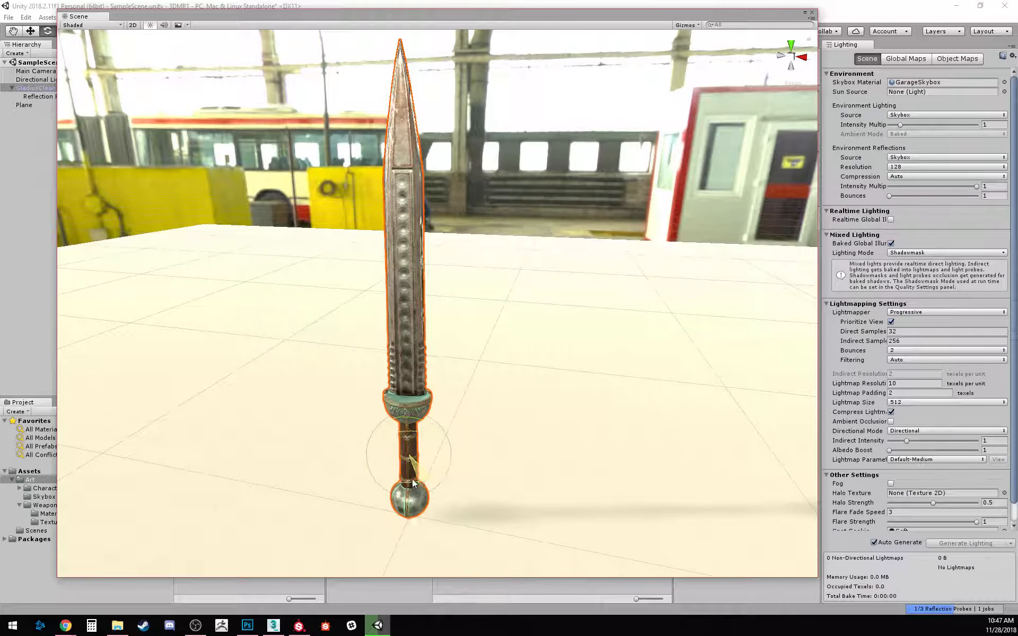
right_click_drag(461, 393, 473, 281)
mouse_move(472, 282)
middle_mouse_down()
mouse_move(476, 267)
mouse_move(477, 282)
middle_mouse_up()
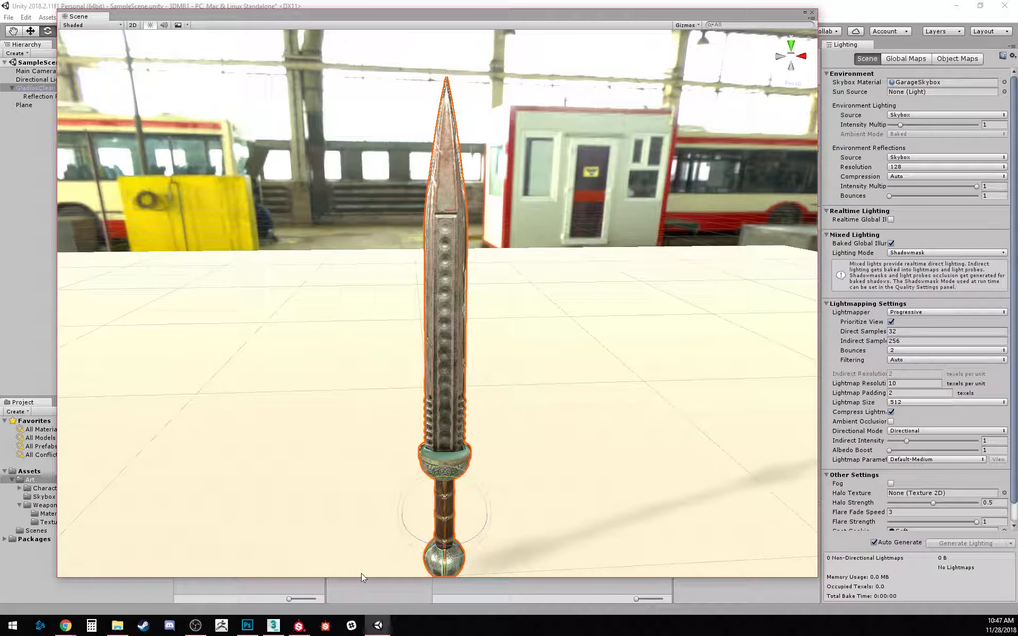
left_click(298, 631)
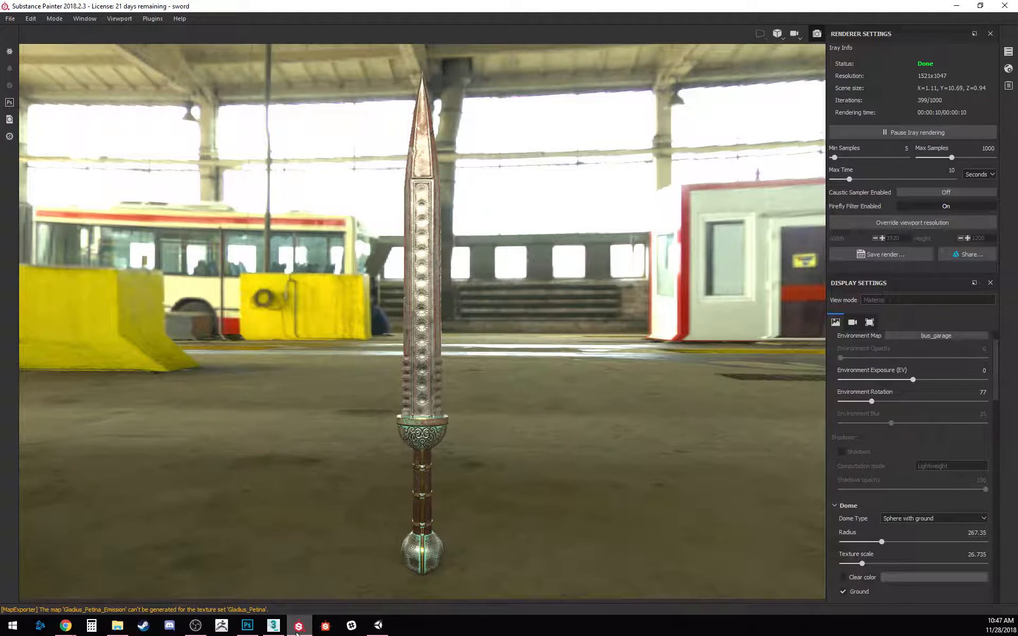
left_click(377, 626)
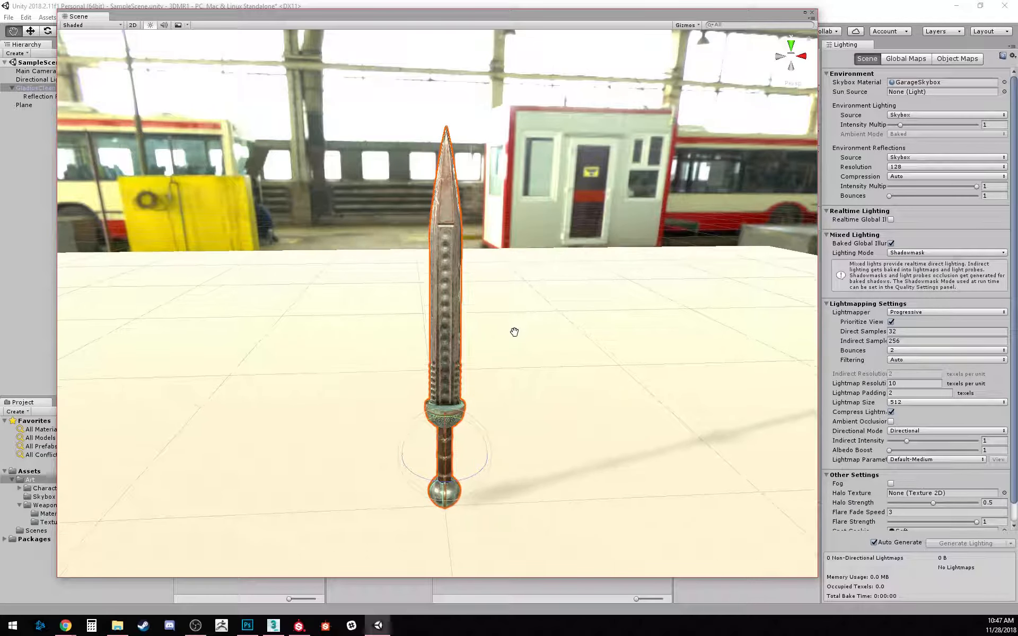
Step: Select the floor plane instead of the sword and reframe the sword near the middle of the floating Scene view
middle_click_drag(514, 332, 519, 326)
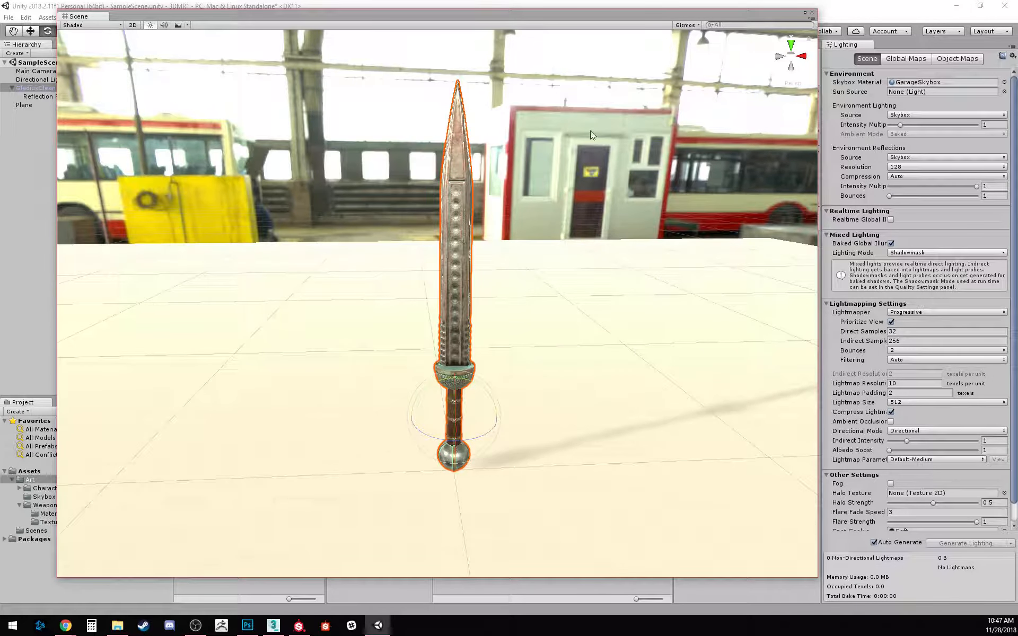
middle_click_drag(524, 172, 504, 168)
left_click(548, 386)
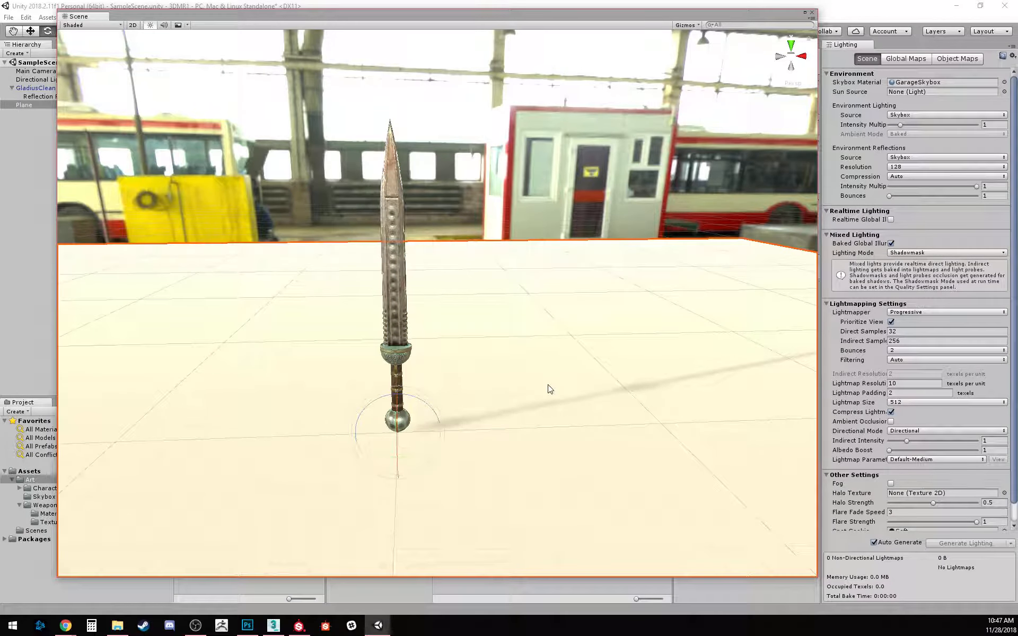
middle_click_drag(438, 247, 458, 248)
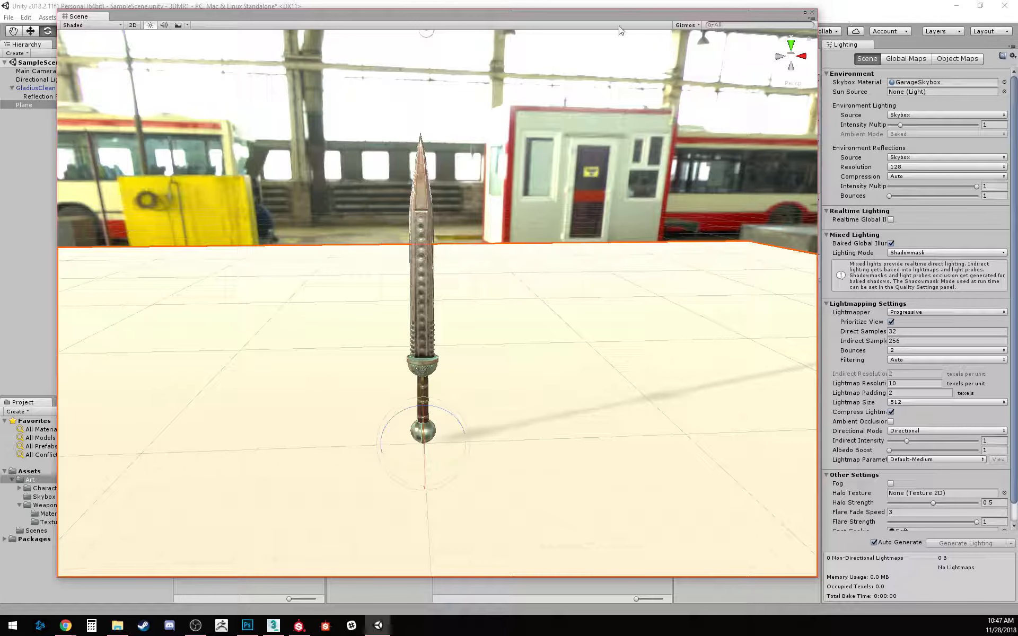
Step: Dock the floating Scene view back into the main editor between the Hierarchy and Inspector, and narrow the Hierarchy to give the Scene more width
left_click_drag(536, 12, 666, 34)
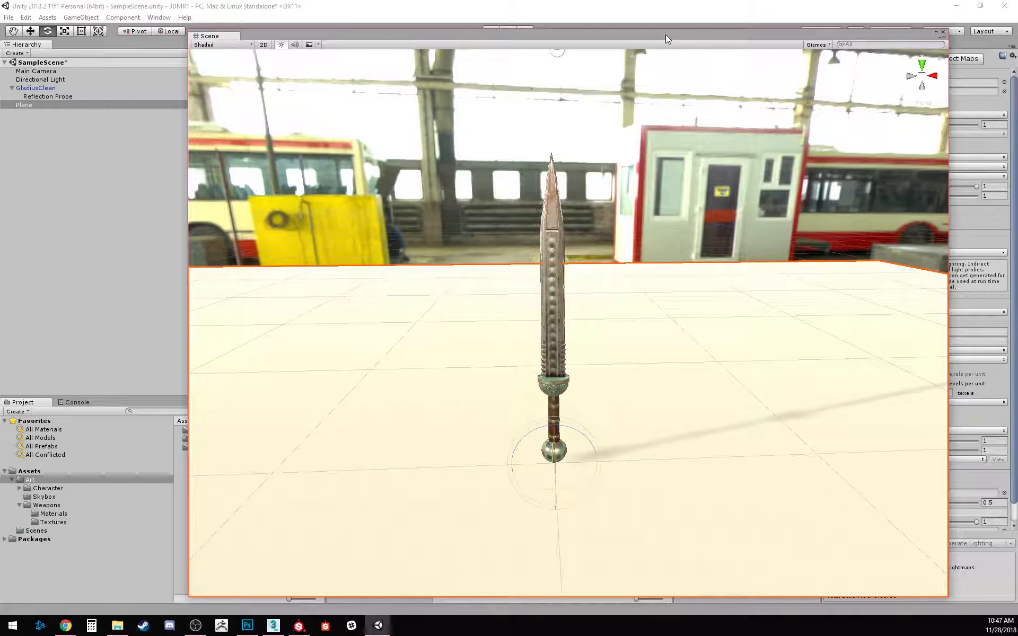
left_click_drag(215, 36, 171, 46)
left_click_drag(75, 45, 302, 32)
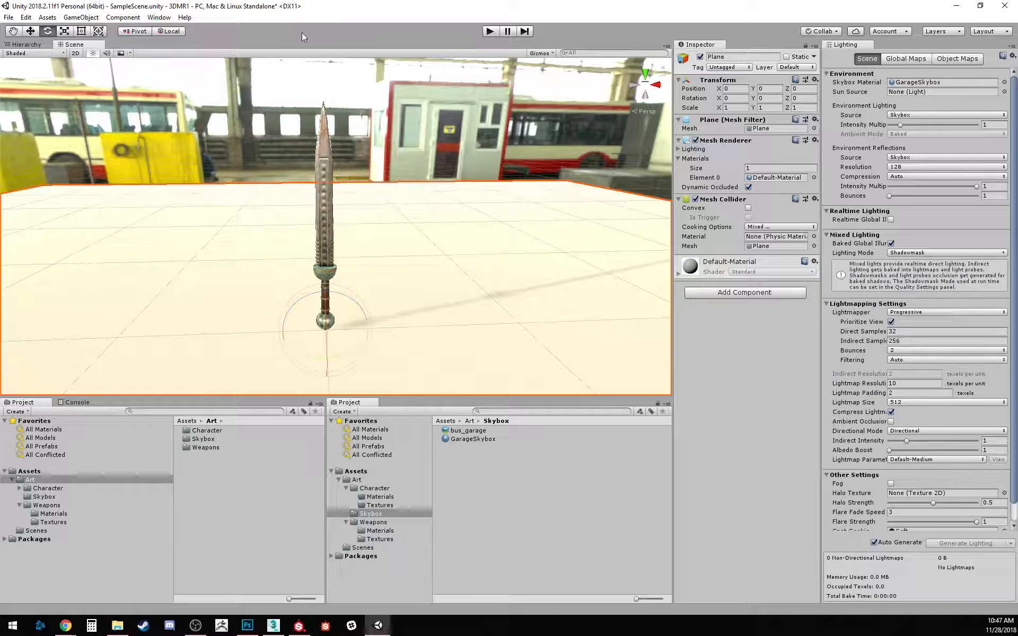
left_click_drag(128, 40, 656, 249)
left_click_drag(447, 167, 116, 165)
left_click(273, 292)
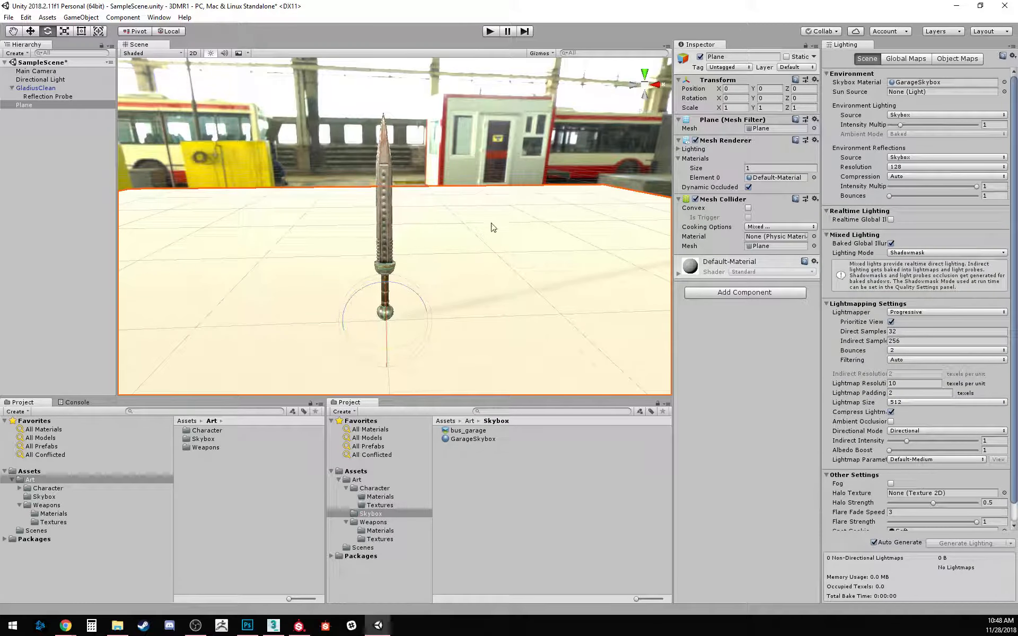
scroll(487, 216, "up", 3)
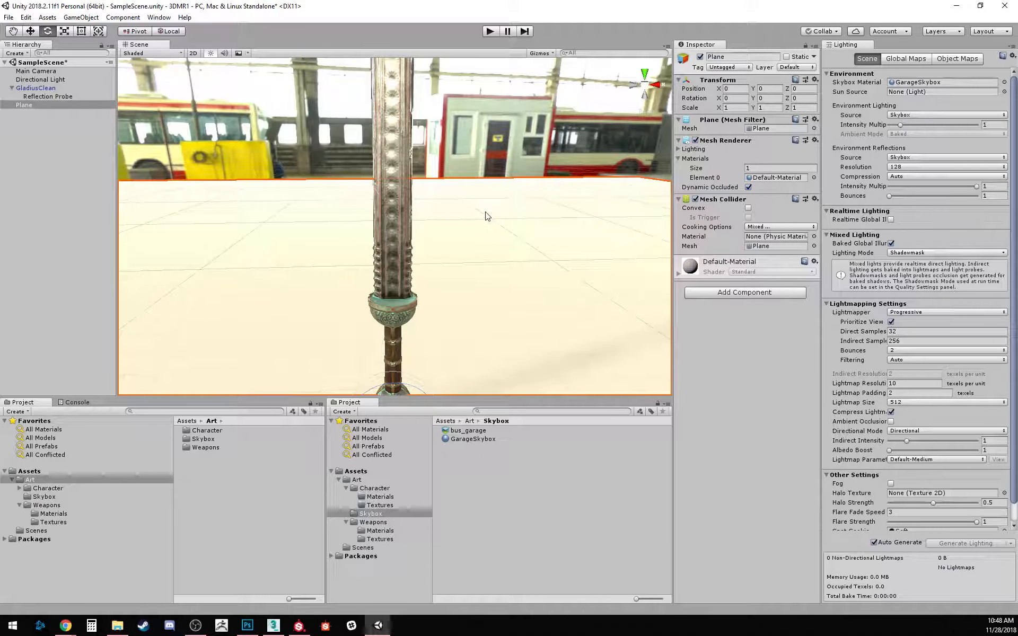
scroll(487, 216, "down", 3)
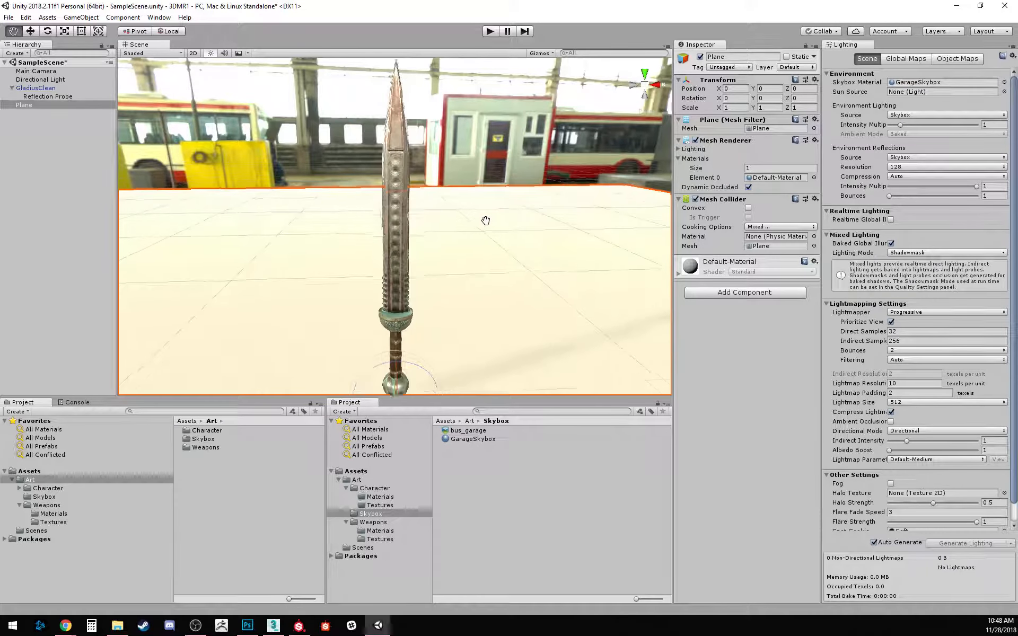